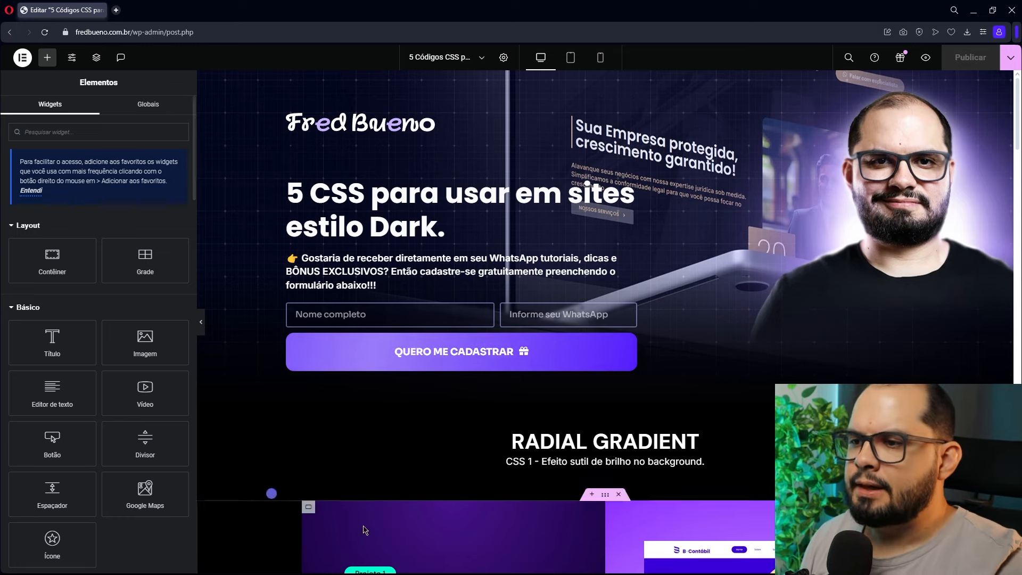
Step: Preview the Radial Gradient section at full width, comparing the glowing card, the plain card and the CSS code block beneath
{"action": "scroll", "coordinate": [593, 430], "scroll_direction": "down", "scroll_amount": 3}
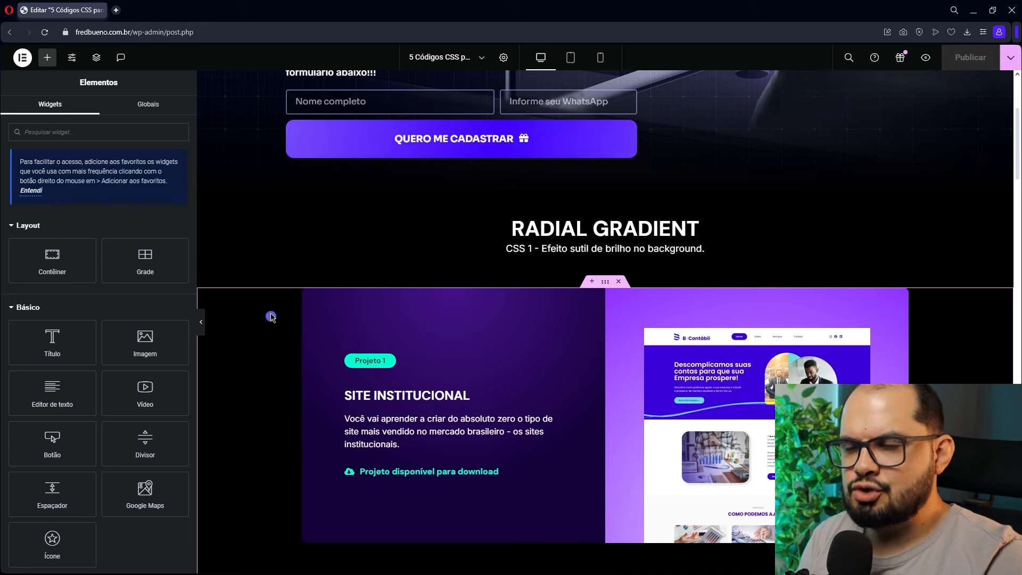
{"action": "left_click", "coordinate": [200, 321]}
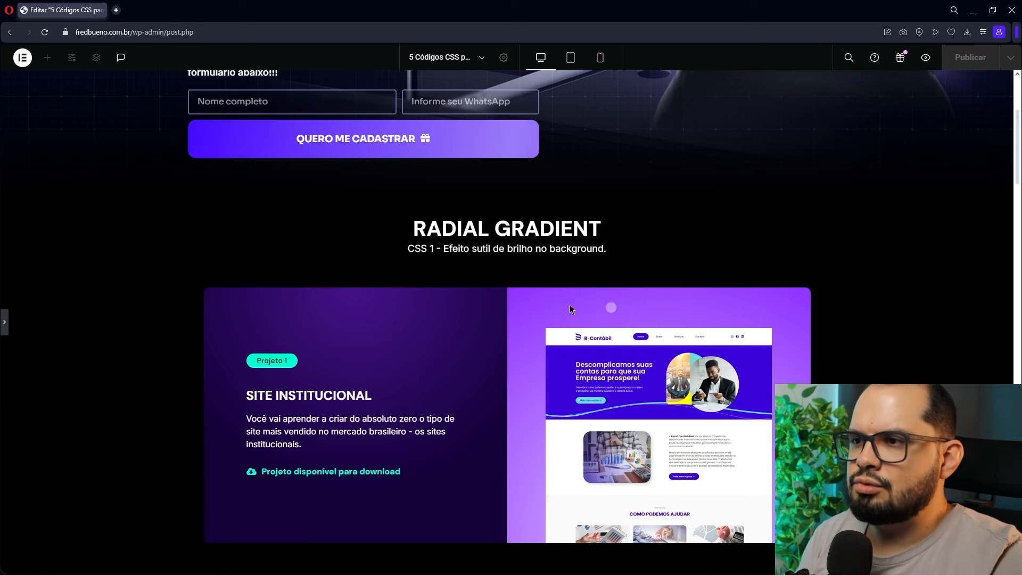
{"action": "scroll", "coordinate": [569, 307], "scroll_direction": "down", "scroll_amount": 5}
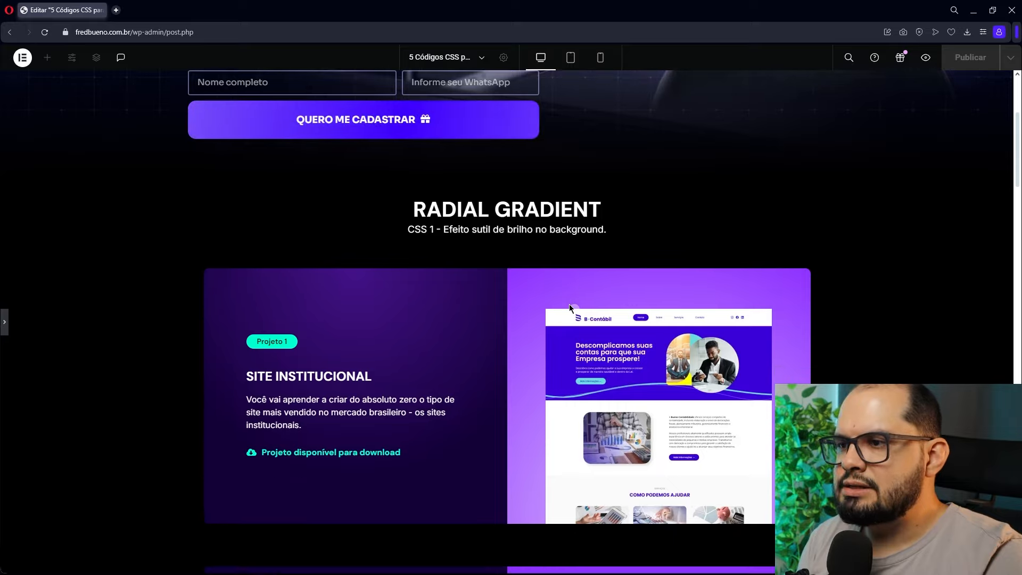
{"action": "scroll", "coordinate": [571, 307], "scroll_direction": "down", "scroll_amount": 1}
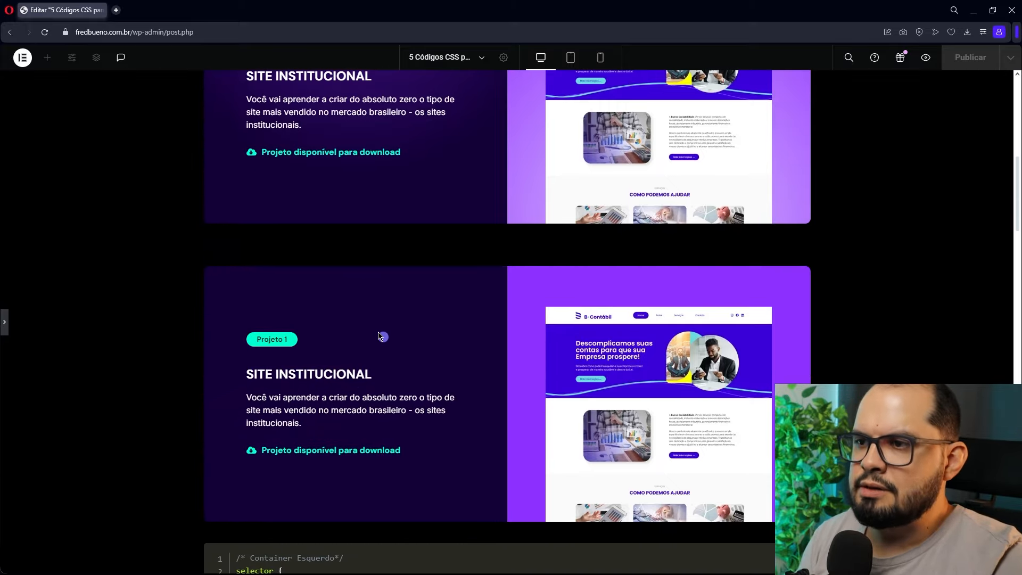
{"action": "scroll", "coordinate": [379, 335], "scroll_direction": "down", "scroll_amount": 3}
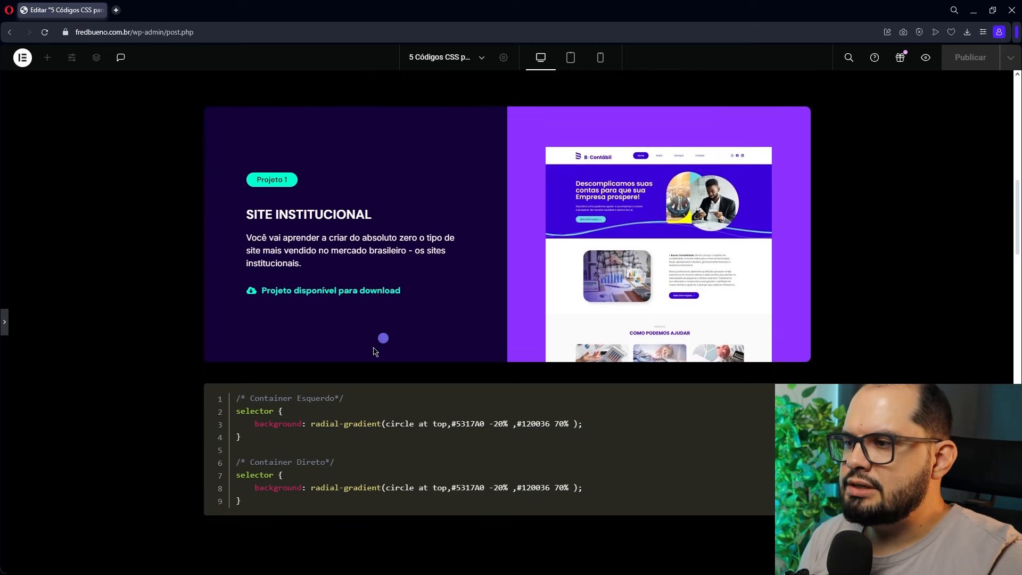
{"action": "scroll", "coordinate": [362, 420], "scroll_direction": "up", "scroll_amount": 1}
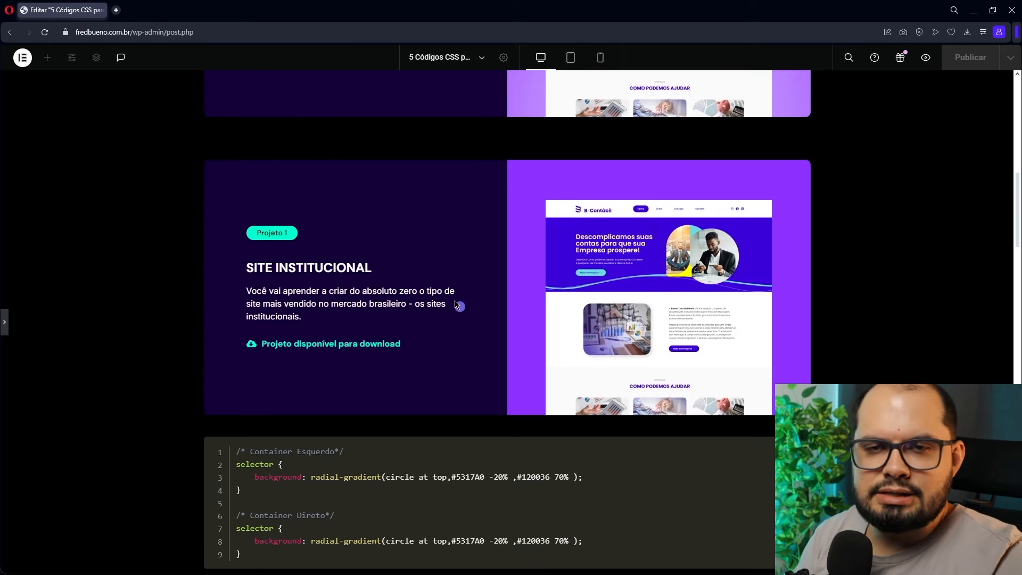
{"action": "left_click", "coordinate": [4, 323]}
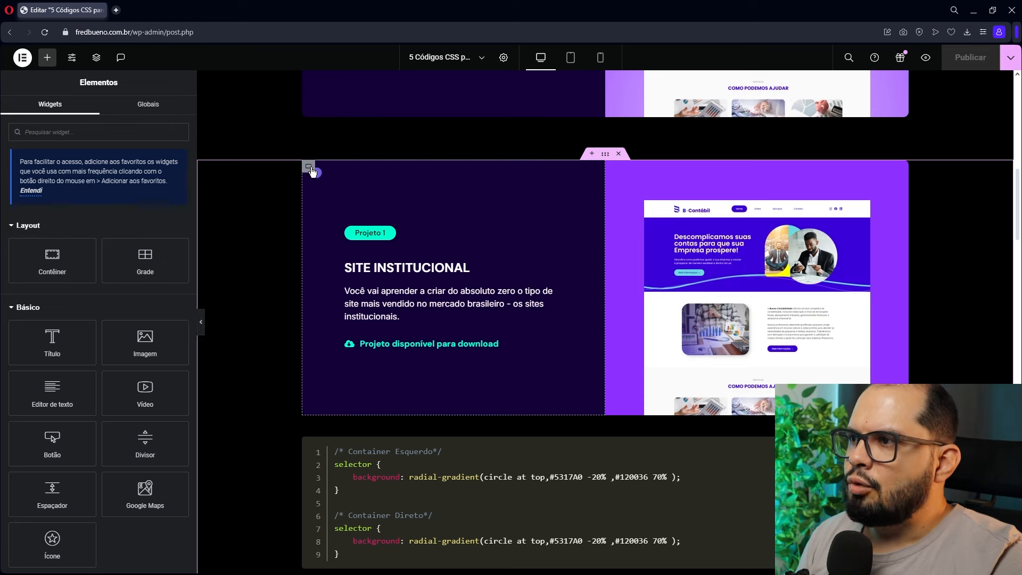
Step: Inspect the plain card's outer container and its two inner containers, including the background style of the Projeto 1 text container
{"action": "left_click", "coordinate": [311, 168]}
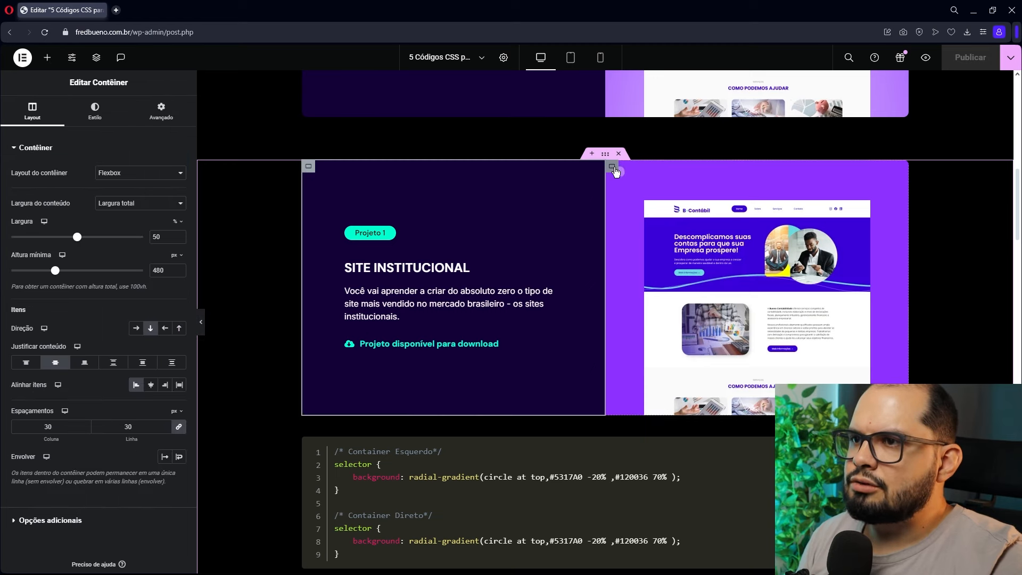
{"action": "left_click", "coordinate": [612, 166]}
{"action": "left_click", "coordinate": [309, 166]}
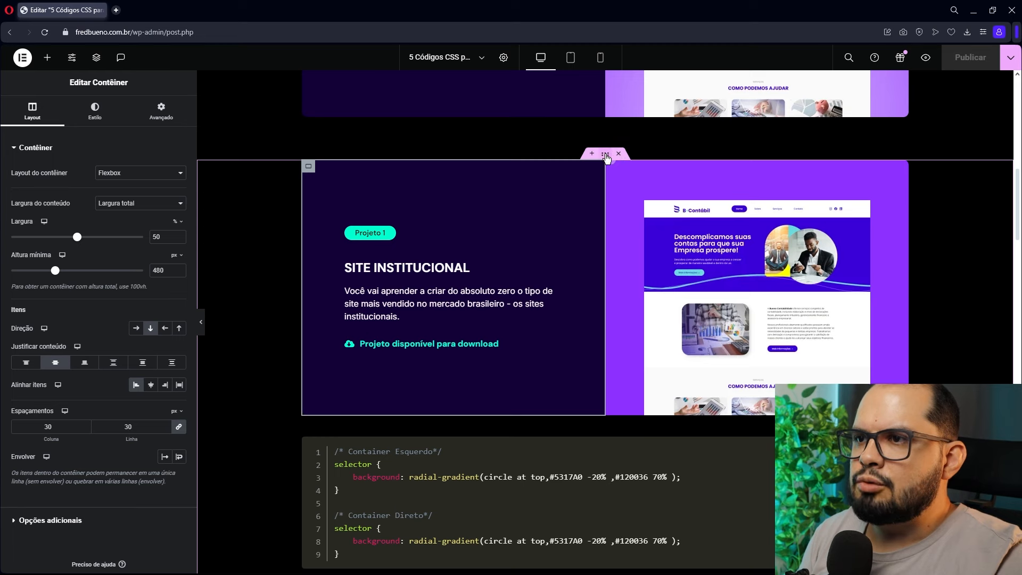
{"action": "left_click", "coordinate": [605, 154]}
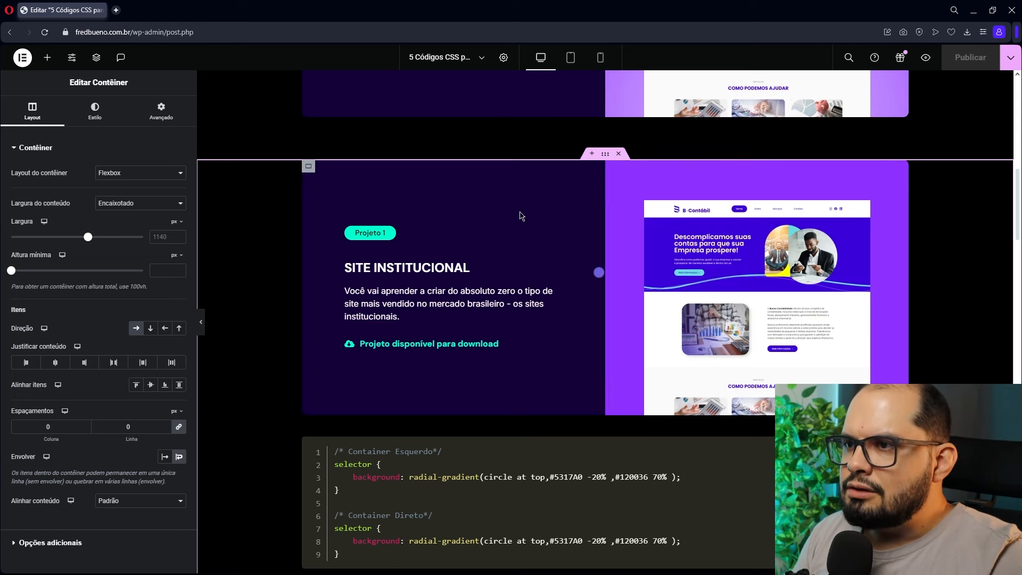
{"action": "left_click", "coordinate": [310, 168]}
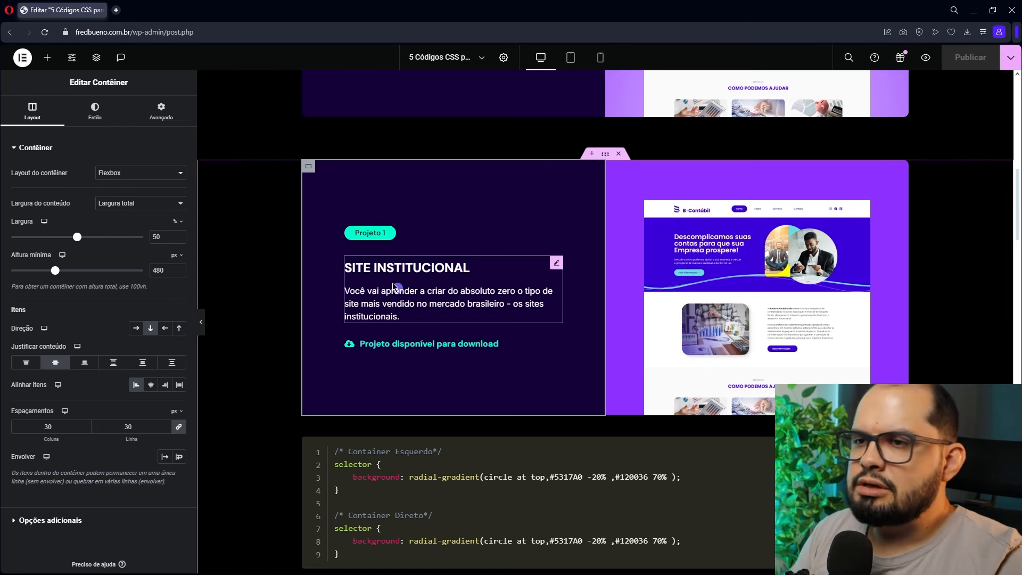
{"action": "left_click", "coordinate": [605, 154]}
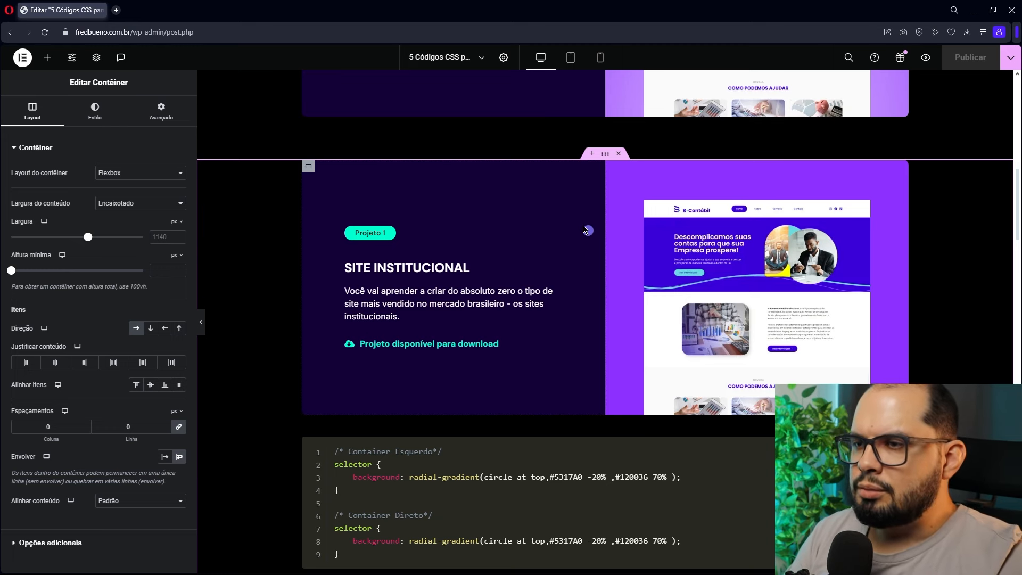
{"action": "left_click", "coordinate": [309, 167]}
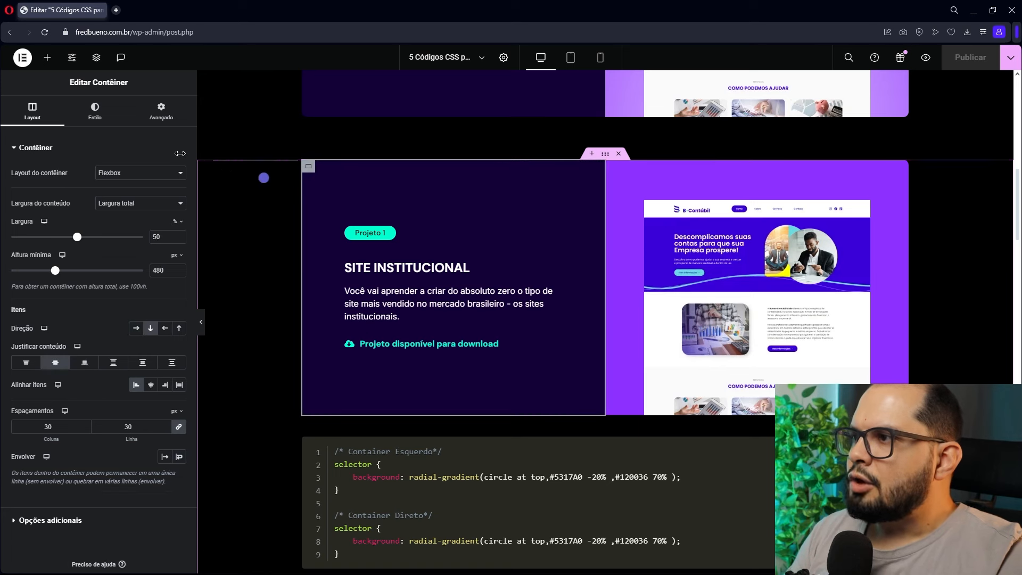
{"action": "left_click", "coordinate": [95, 111]}
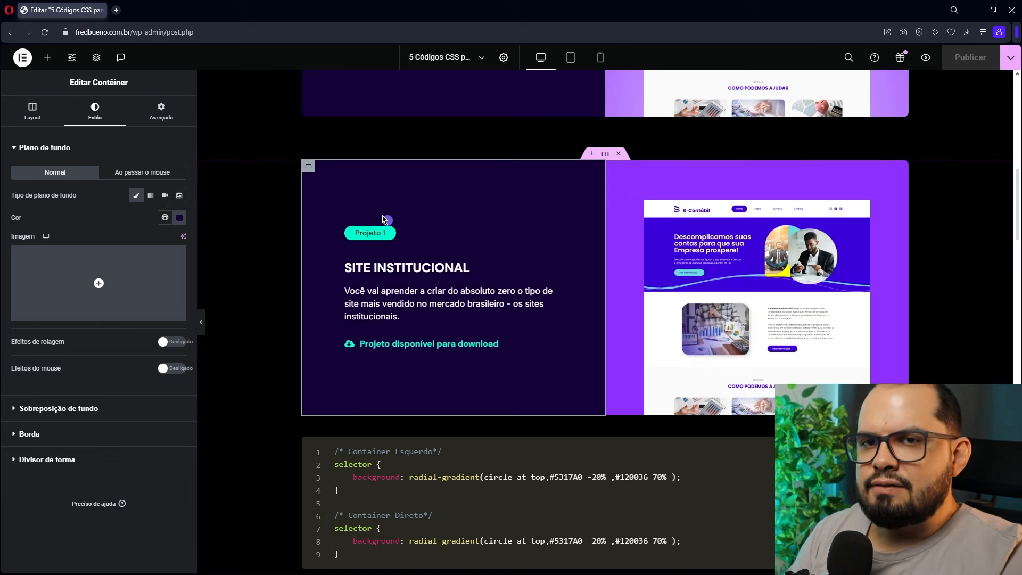
Step: Copy the complete selector rule under "Container Esquerdo" from the highlighted code block below the plain card
{"action": "scroll", "coordinate": [400, 423], "scroll_direction": "down", "scroll_amount": 2}
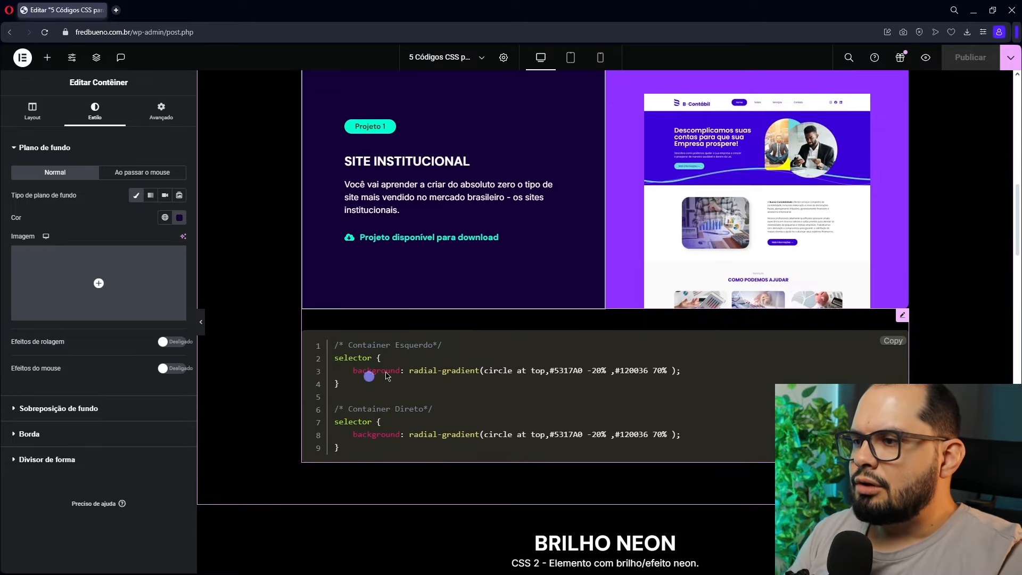
{"action": "left_click", "coordinate": [537, 373]}
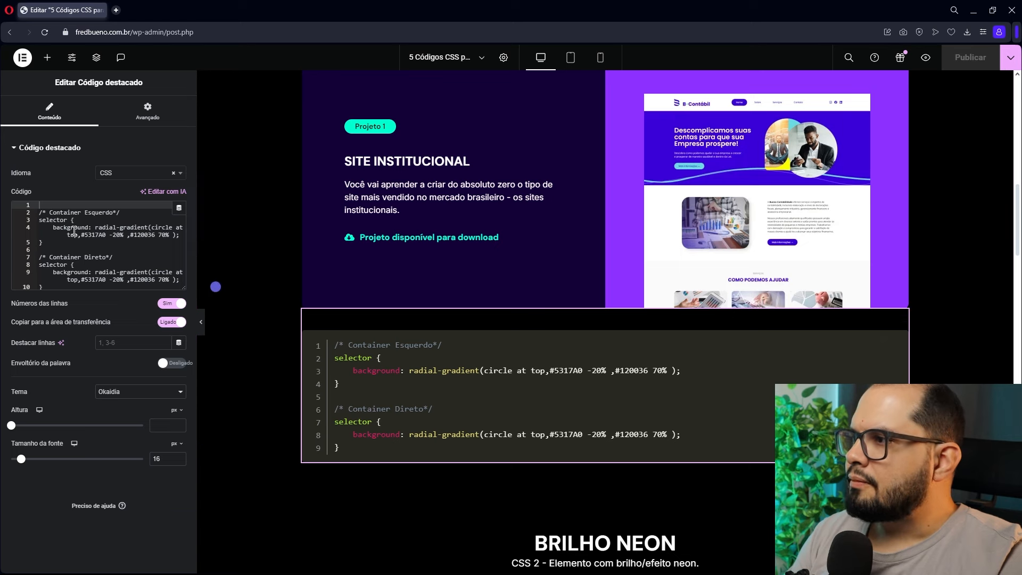
{"action": "left_click", "coordinate": [53, 229]}
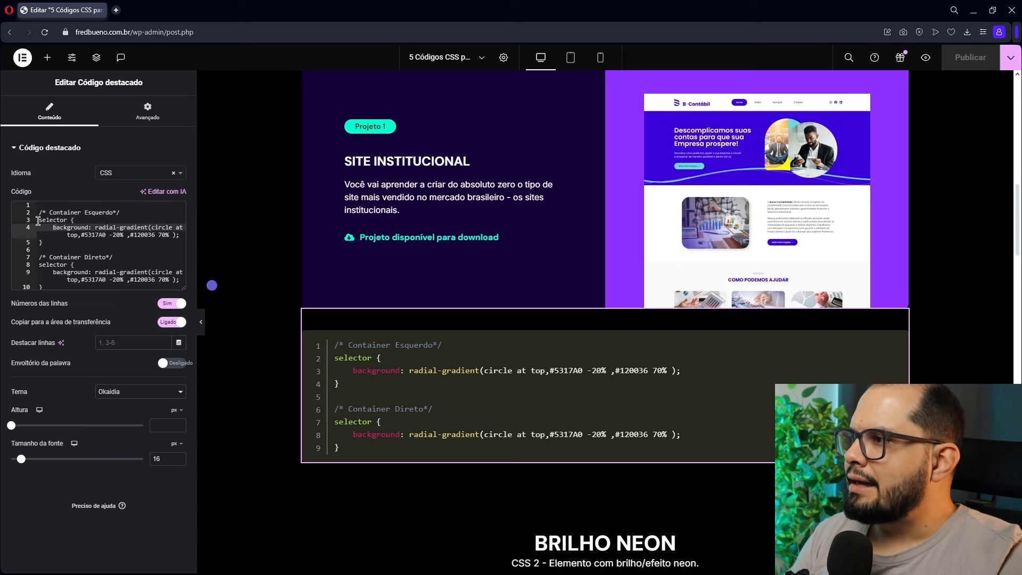
{"action": "left_click_drag", "start_coordinate": [38, 220], "coordinate": [44, 243]}
{"action": "key", "text": "ctrl+c"}
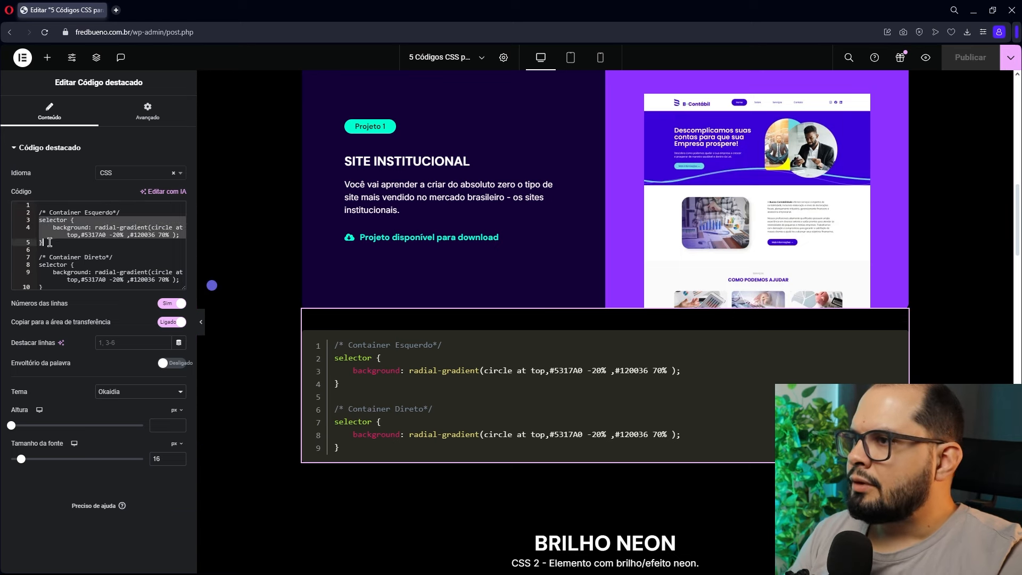
Step: Paste the copied radial-gradient rule into the custom CSS of the plain card's Projeto 1 text container
{"action": "scroll", "coordinate": [266, 298], "scroll_direction": "up", "scroll_amount": 2}
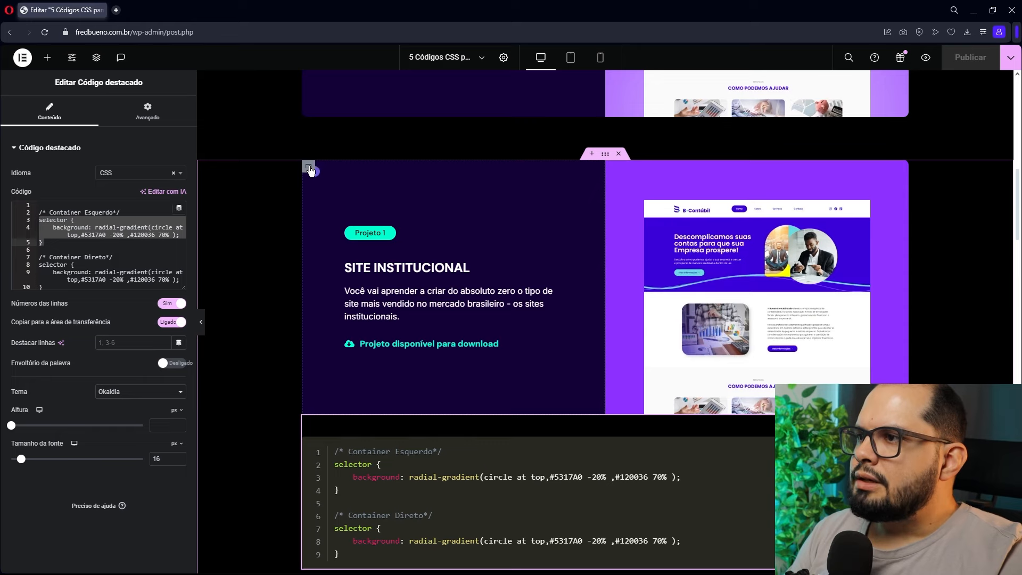
{"action": "left_click", "coordinate": [309, 168]}
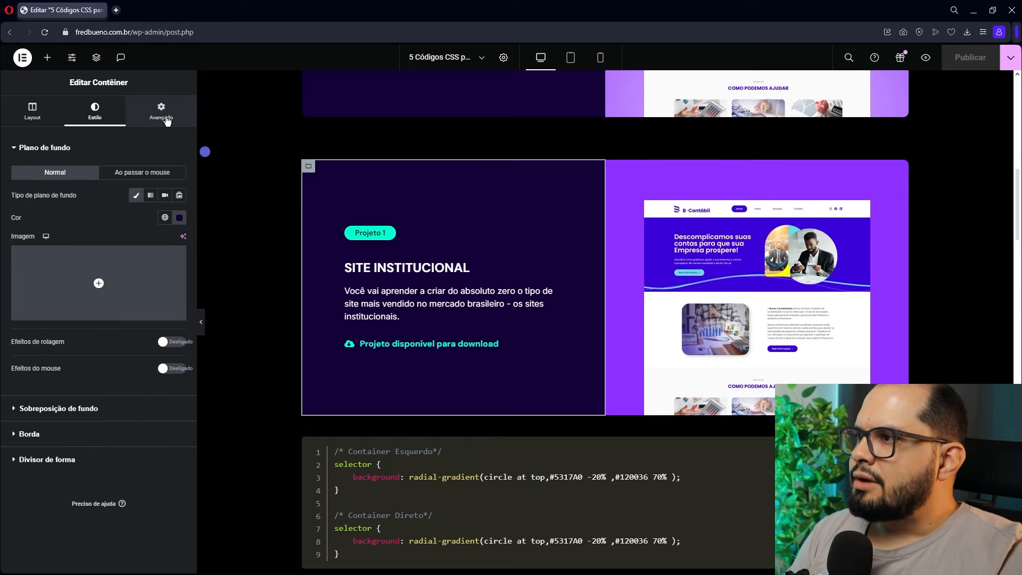
{"action": "left_click", "coordinate": [162, 111]}
{"action": "left_click", "coordinate": [83, 148]}
{"action": "left_click", "coordinate": [72, 277]}
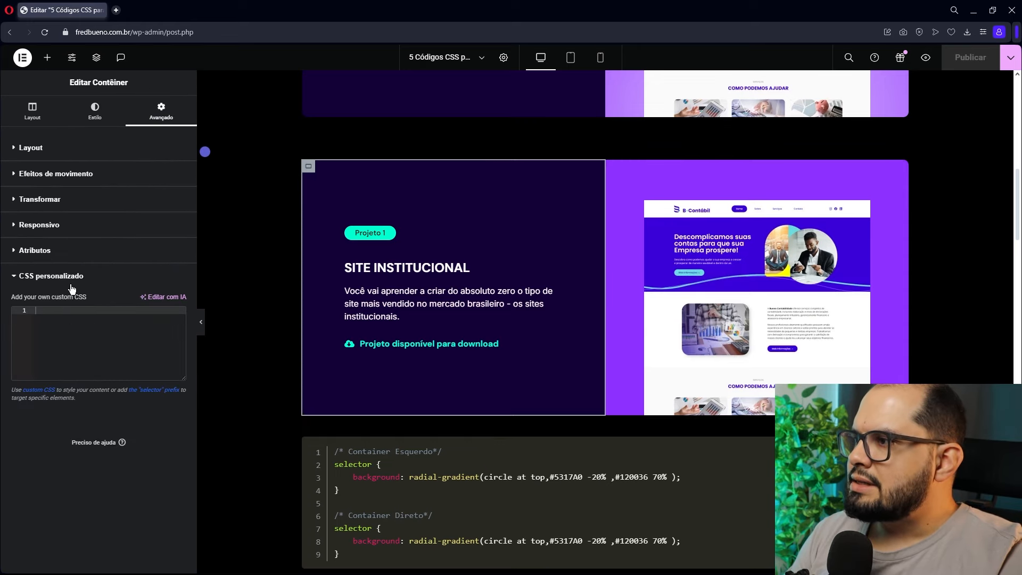
{"action": "key", "text": "ctrl+v"}
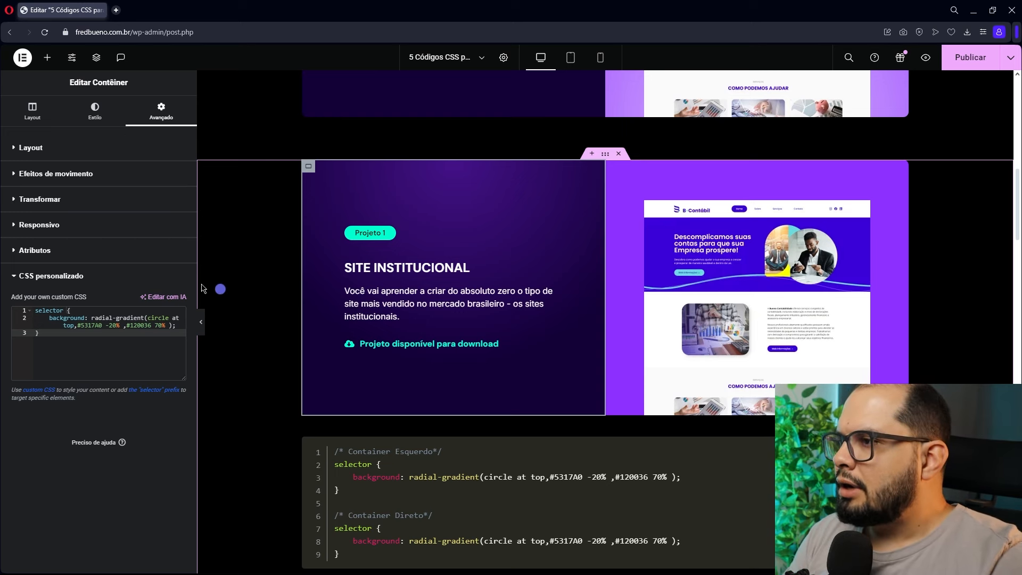
Step: Widen the editing panel and examine the radial-gradient rule's shape, position and first colour
{"action": "left_click_drag", "start_coordinate": [195, 284], "coordinate": [305, 284]}
{"action": "left_click", "coordinate": [53, 311]}
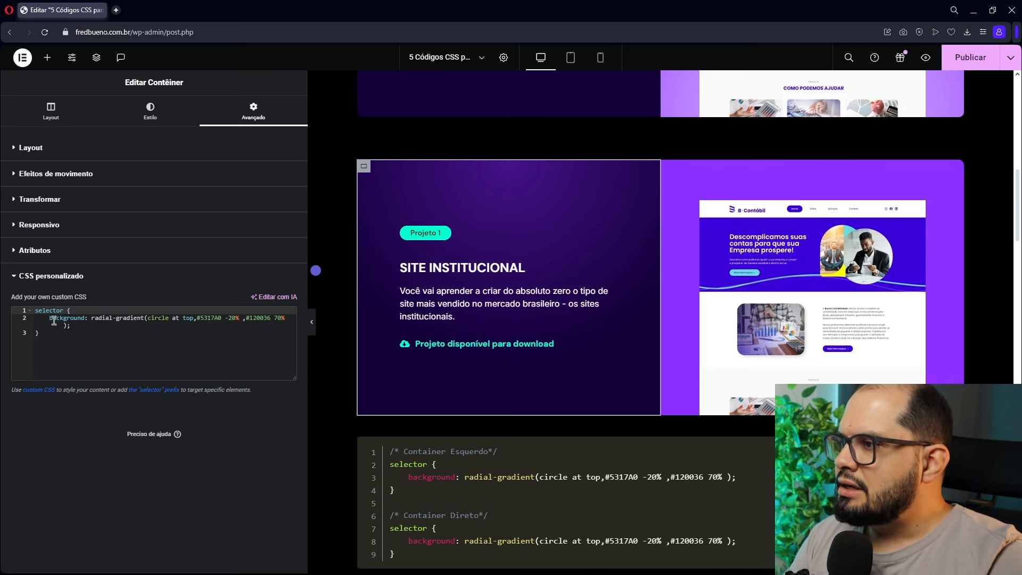
{"action": "left_click_drag", "start_coordinate": [148, 318], "coordinate": [193, 318]}
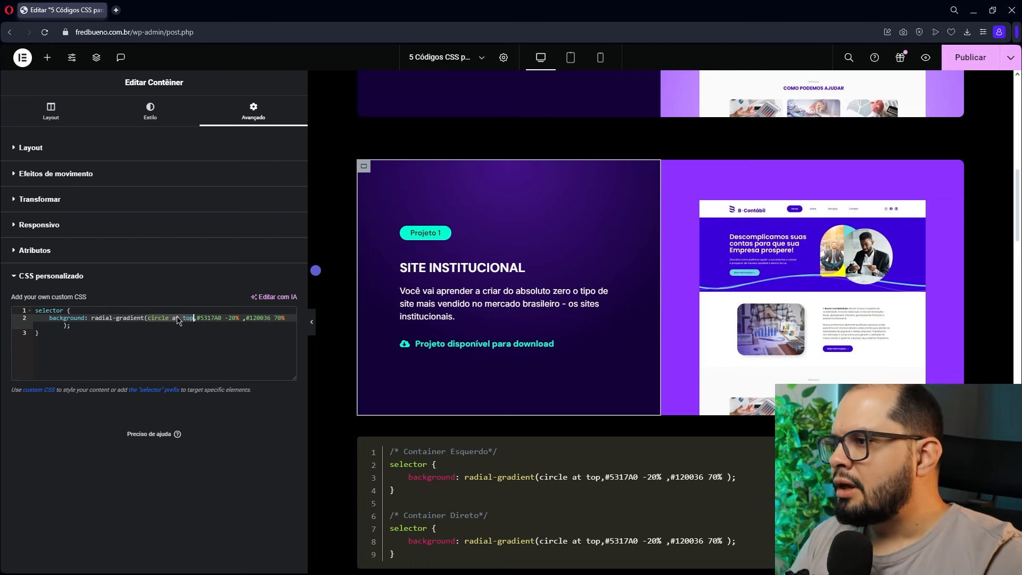
{"action": "left_click", "coordinate": [175, 318]}
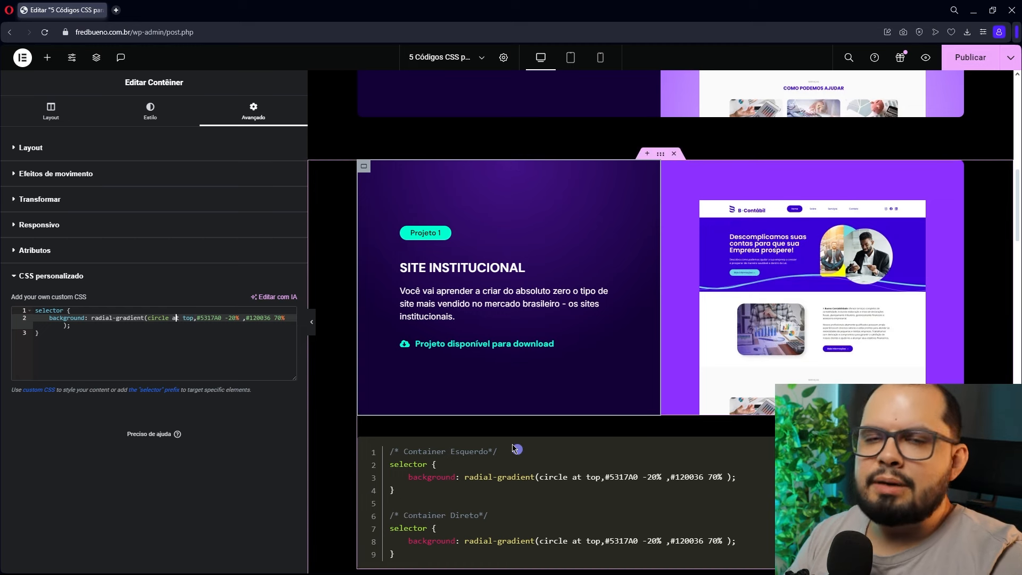
{"action": "left_click_drag", "start_coordinate": [197, 320], "coordinate": [221, 319]}
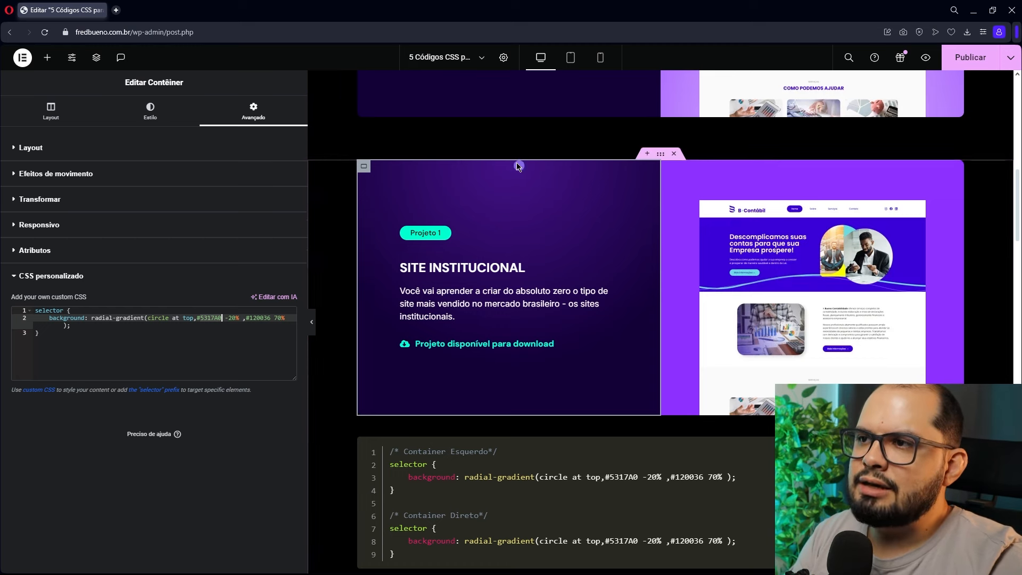
Step: Try the gradient's #5317A0 stop without its minus sign, and restore it to -20%
{"action": "left_click", "coordinate": [227, 317]}
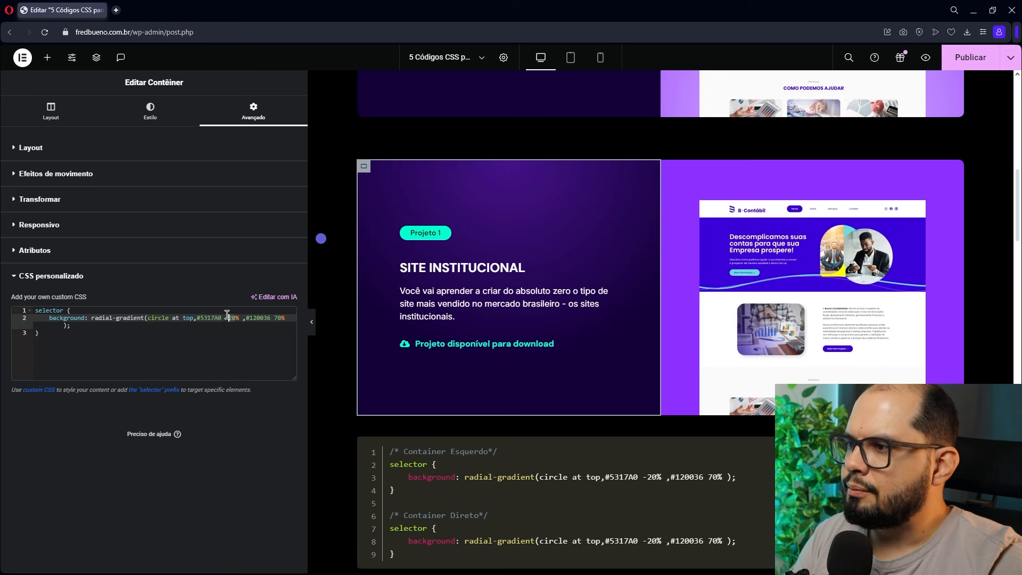
{"action": "key", "text": "BackSpace"}
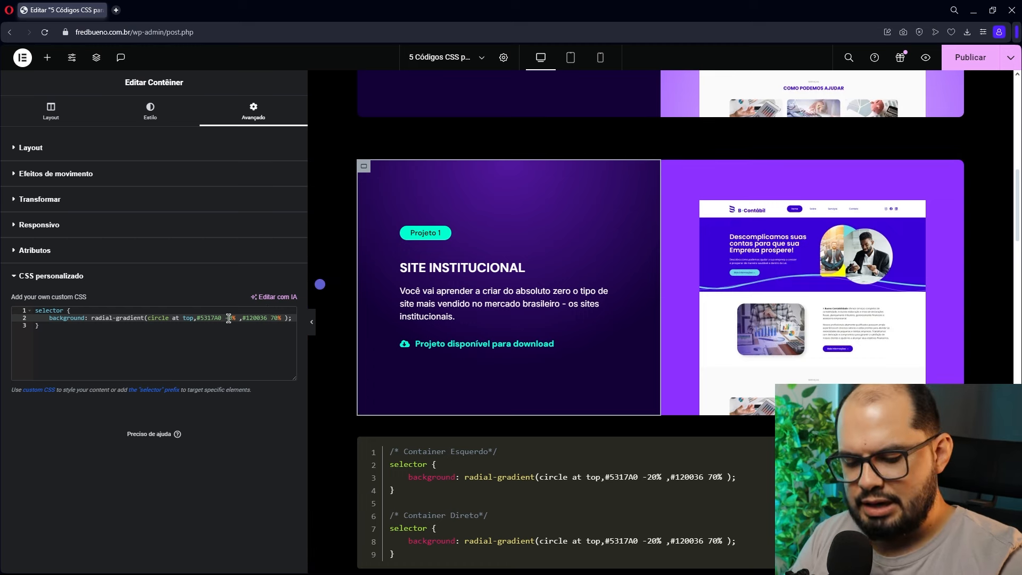
{"action": "type", "text": "-"}
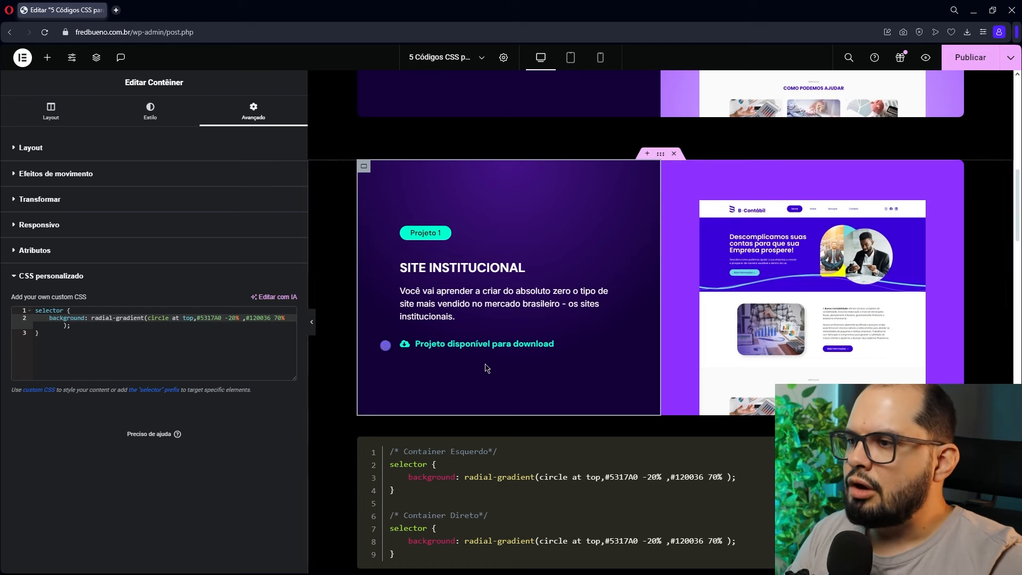
Step: Try the gradient's #120036 stop at 100%, and restore it to 70%
{"action": "left_click", "coordinate": [276, 311]}
{"action": "left_click", "coordinate": [275, 318]}
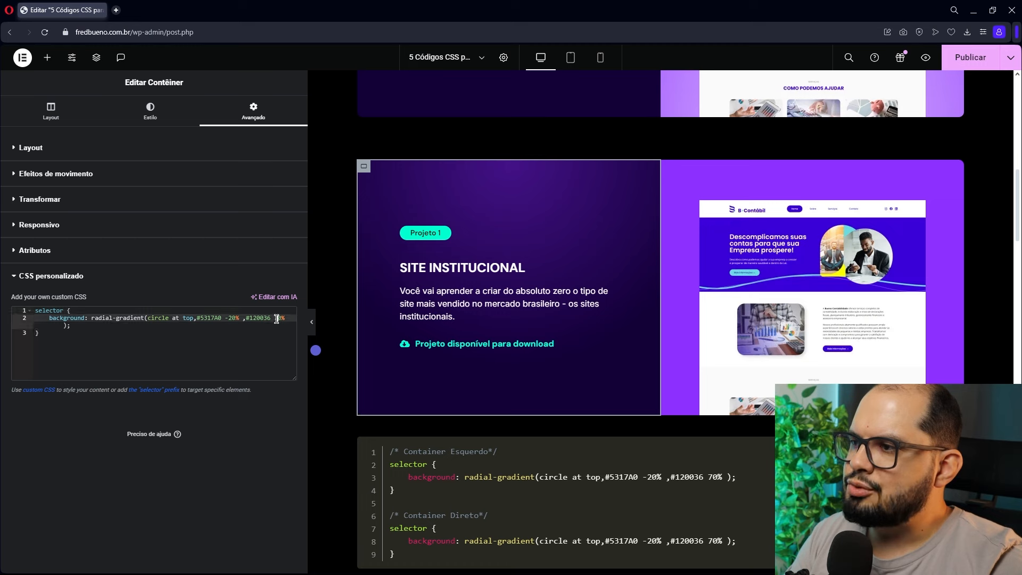
{"action": "key", "text": "Delete"}
{"action": "type", "text": "10"}
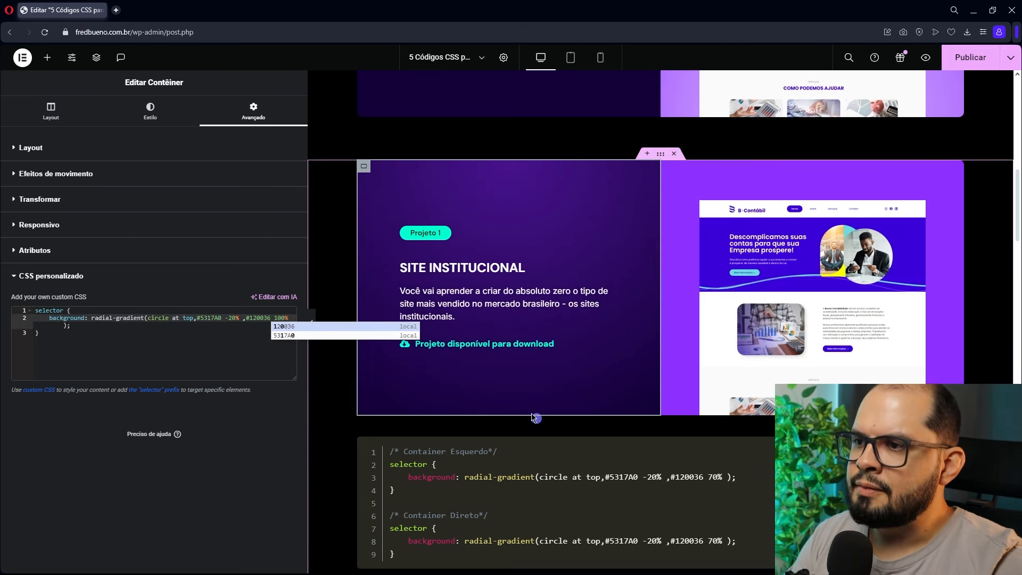
{"action": "double_click", "coordinate": [281, 319]}
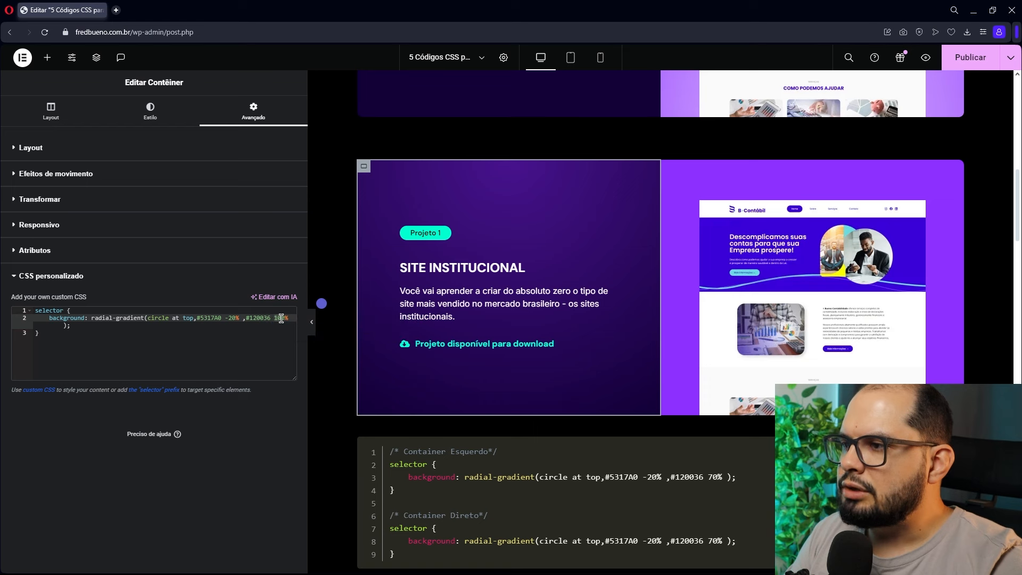
{"action": "type", "text": "70"}
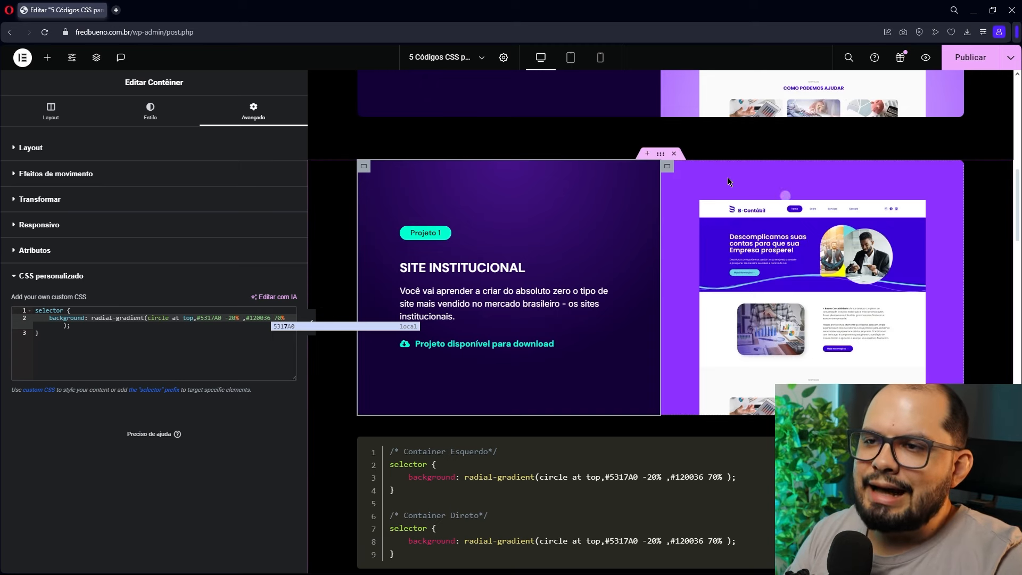
Step: Change the gradient position in the code block's Container Direto rule to bottom
{"action": "scroll", "coordinate": [553, 399], "scroll_direction": "down", "scroll_amount": 2}
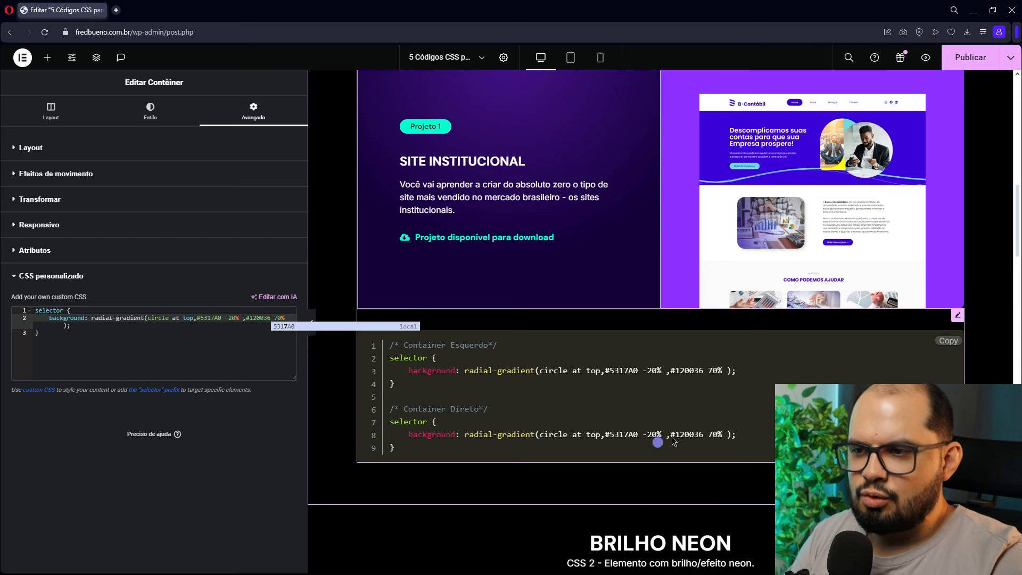
{"action": "left_click", "coordinate": [599, 437]}
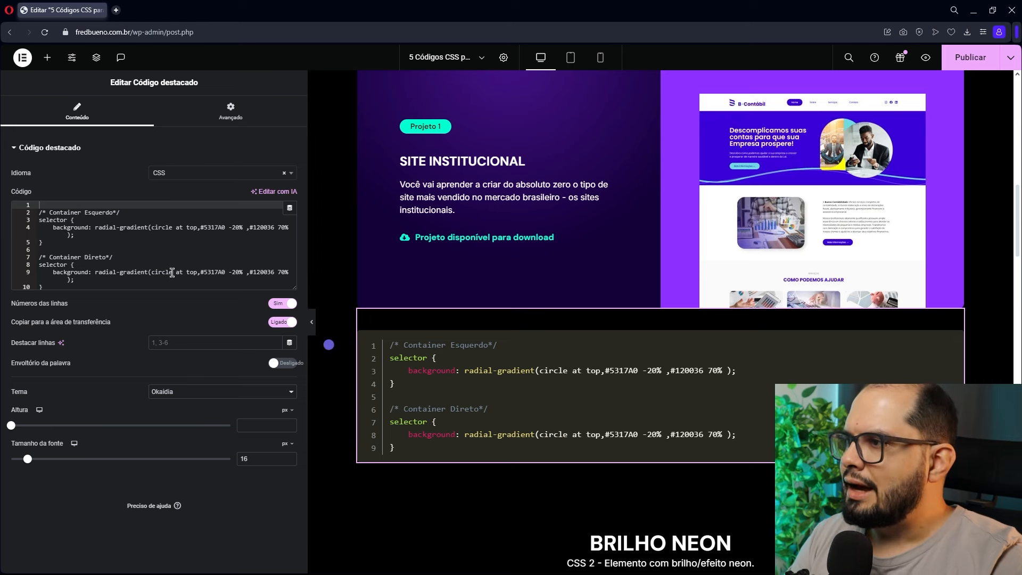
{"action": "left_click", "coordinate": [194, 271]}
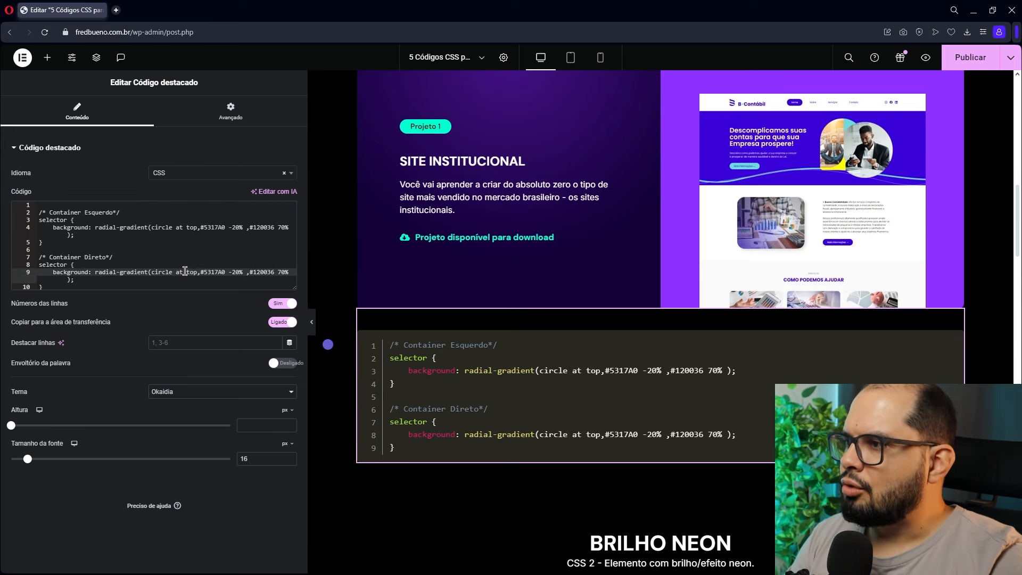
{"action": "double_click", "coordinate": [194, 271]}
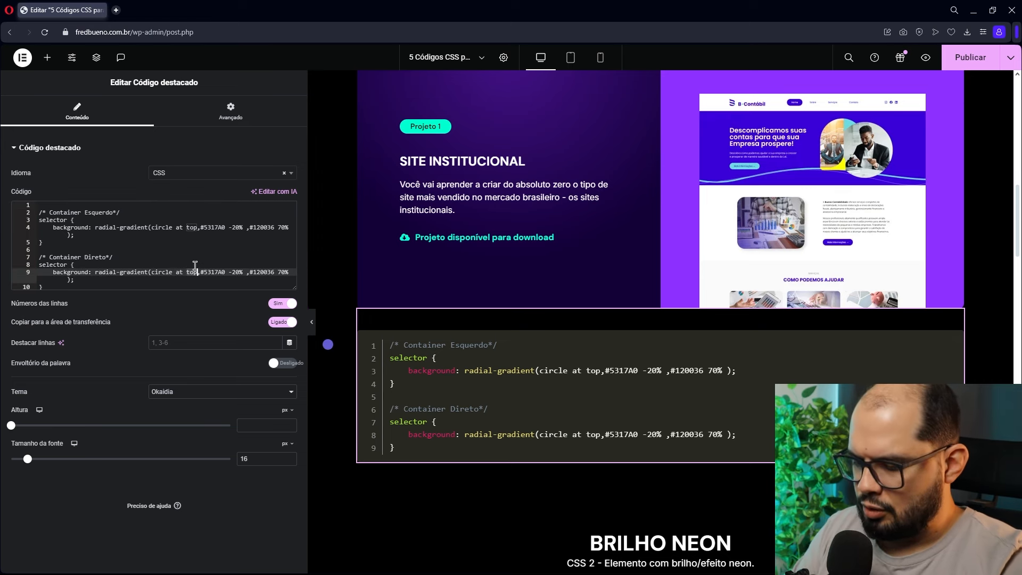
{"action": "type", "text": "bottom"}
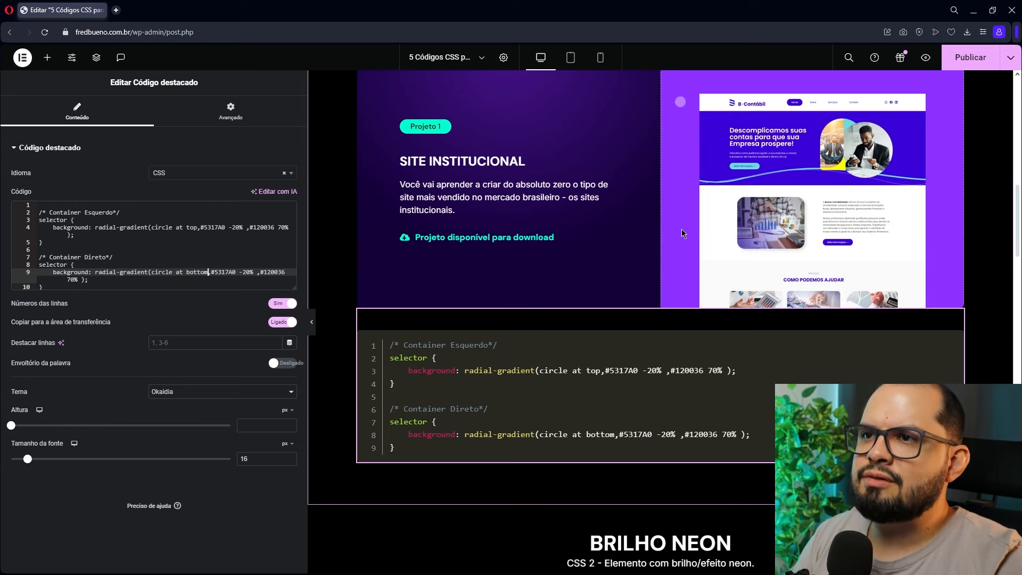
Step: Open the custom CSS of the plain card's image container, and copy the Container Direto rule from the code block
{"action": "scroll", "coordinate": [681, 245], "scroll_direction": "up", "scroll_amount": 2}
{"action": "left_click", "coordinate": [667, 169]}
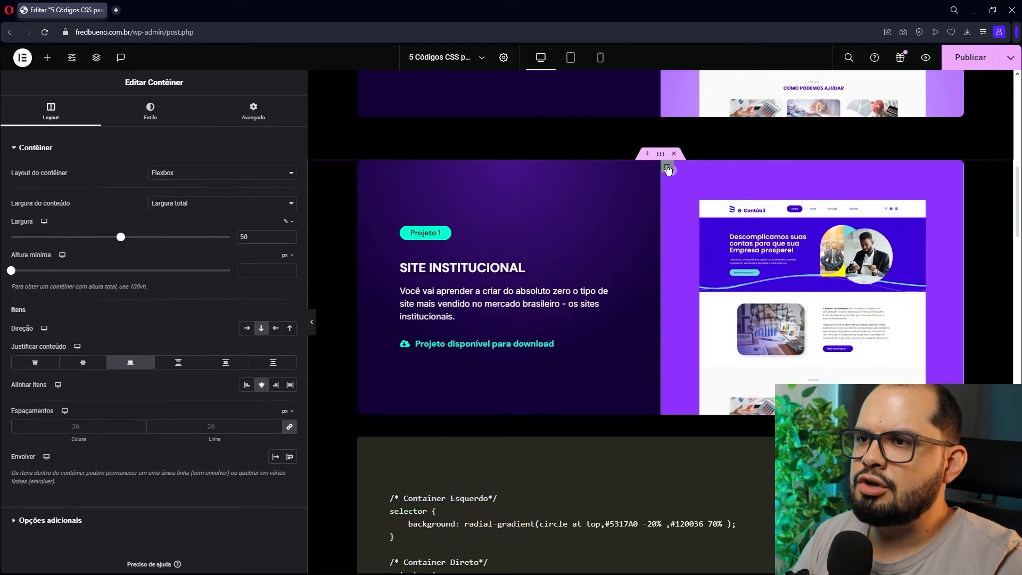
{"action": "left_click", "coordinate": [261, 109]}
{"action": "left_click", "coordinate": [74, 150]}
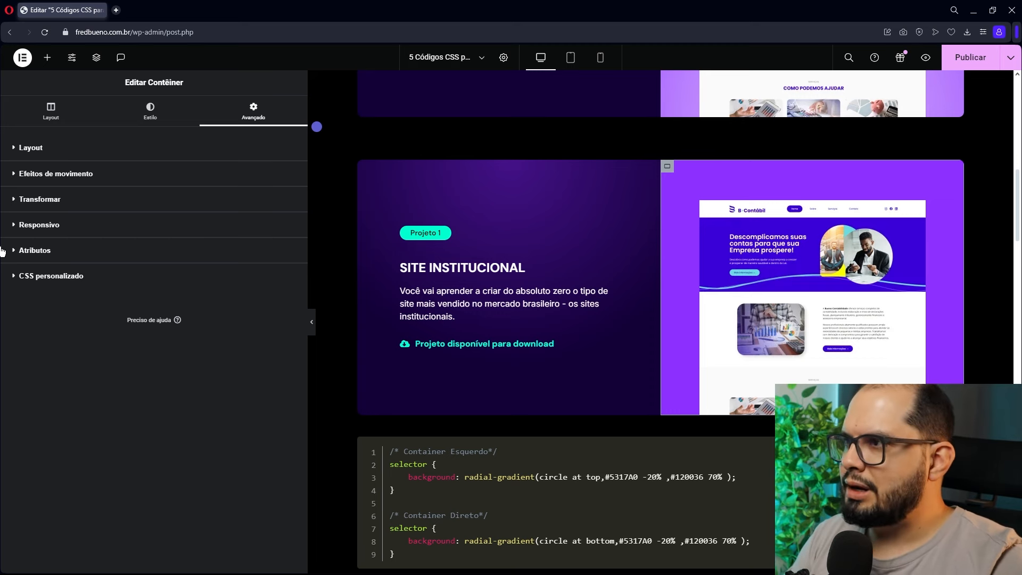
{"action": "left_click", "coordinate": [45, 277]}
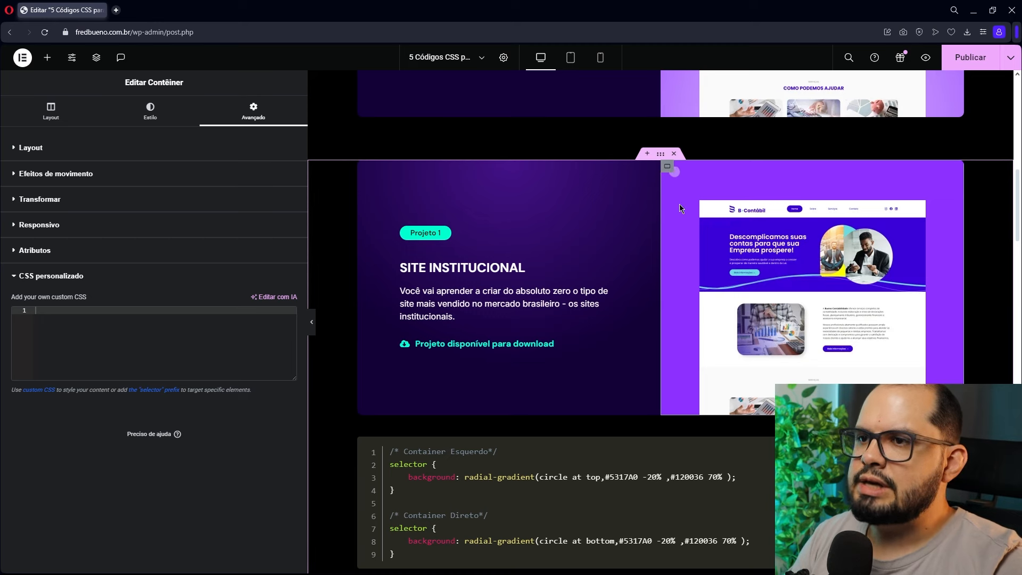
{"action": "left_click", "coordinate": [446, 543]}
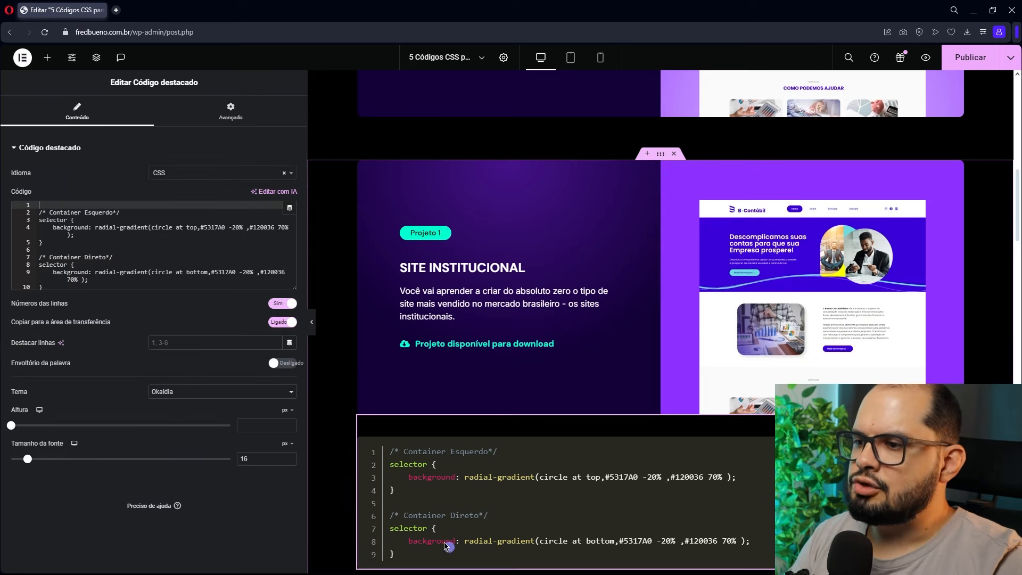
{"action": "left_click_drag", "start_coordinate": [39, 265], "coordinate": [46, 287]}
{"action": "key", "text": "ctrl+c"}
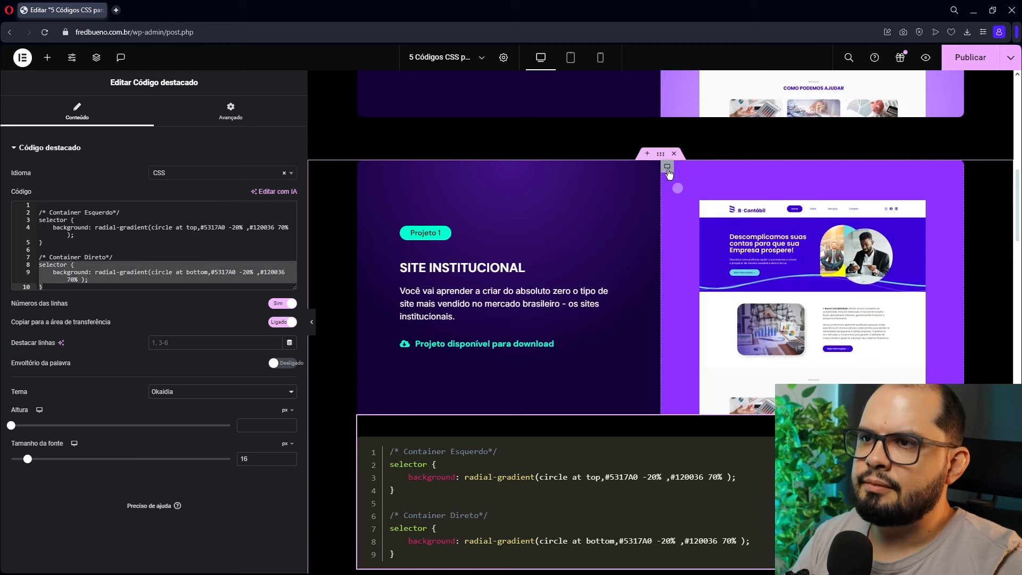
Step: Paste the copied Container Direto rule into the custom CSS of the plain card's image container
{"action": "left_click", "coordinate": [663, 169]}
{"action": "left_click", "coordinate": [127, 149]}
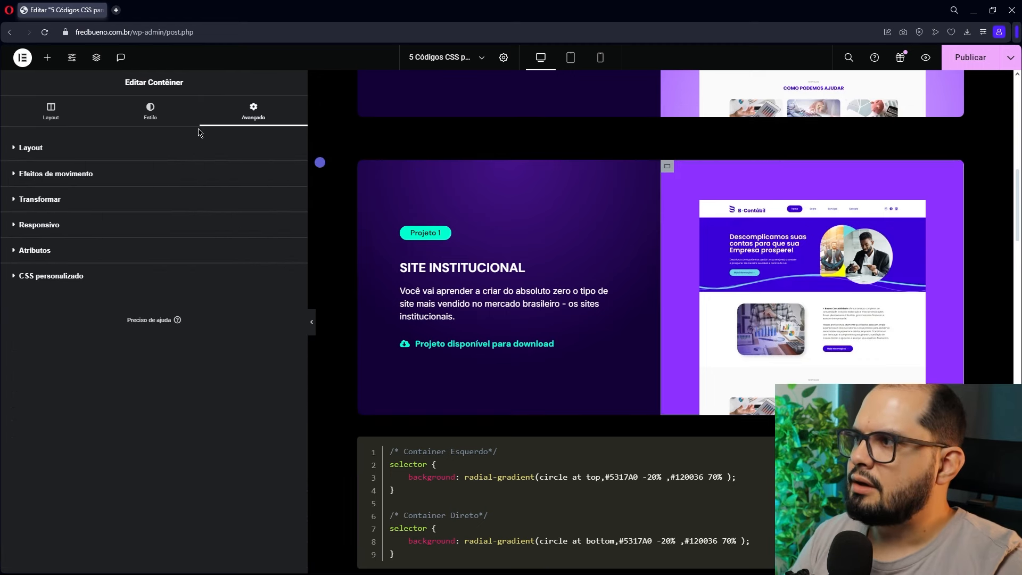
{"action": "left_click", "coordinate": [52, 278]}
{"action": "key", "text": "ctrl+v"}
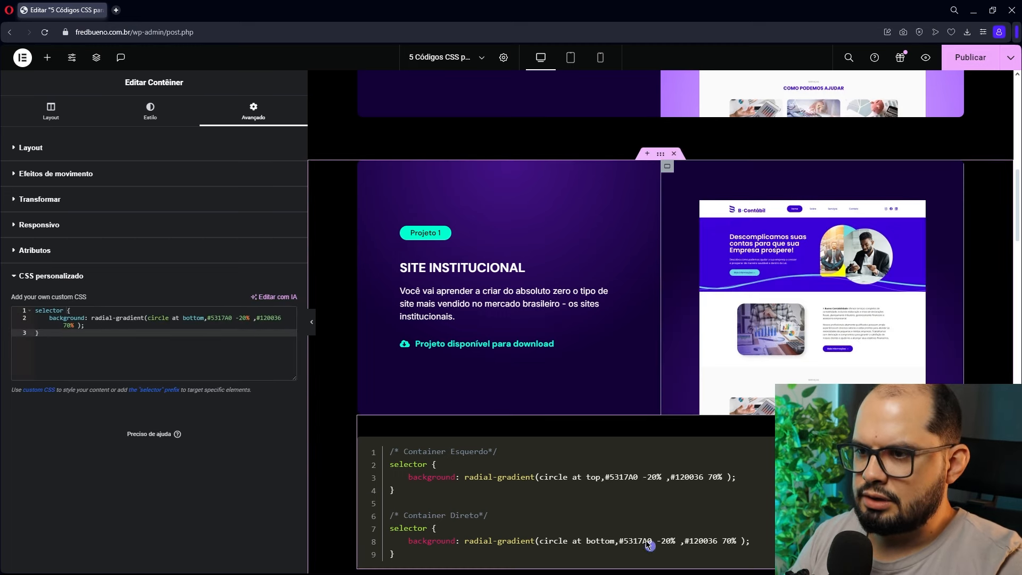
Step: Copy the radial-gradient rule from the custom CSS of the finished example card's image container above
{"action": "scroll", "coordinate": [665, 213], "scroll_direction": "up", "scroll_amount": 4}
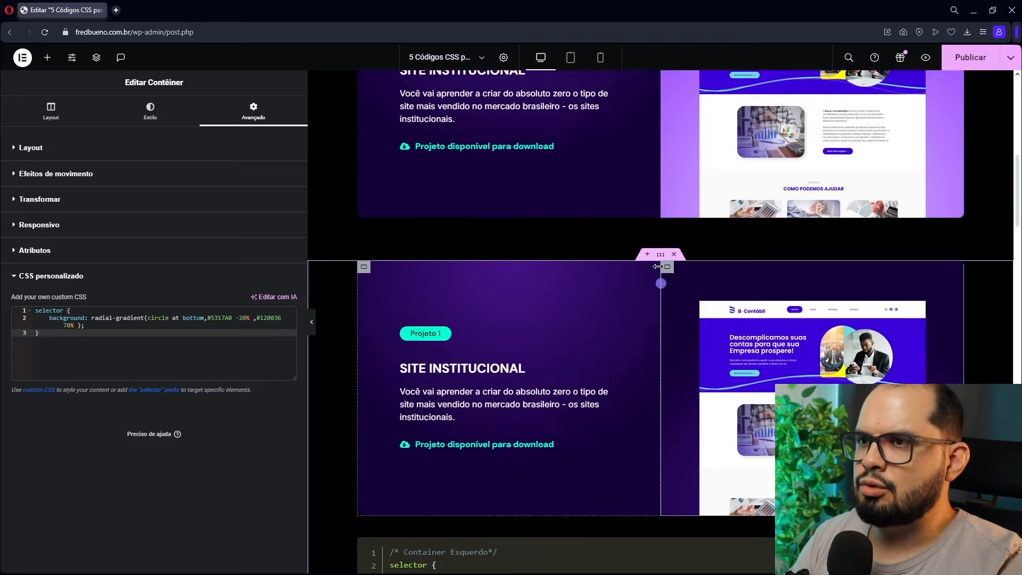
{"action": "left_click", "coordinate": [666, 83]}
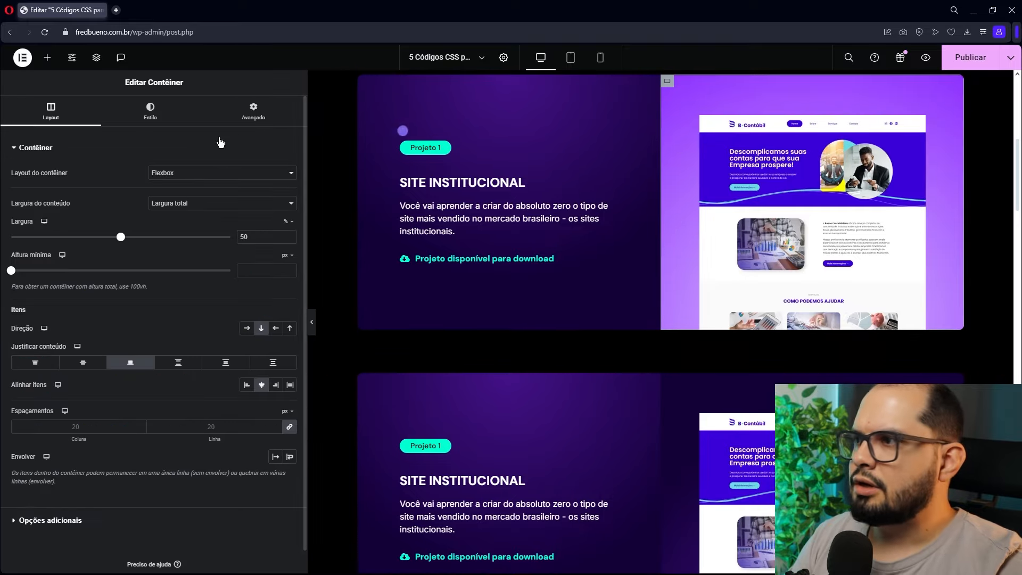
{"action": "left_click", "coordinate": [260, 111]}
{"action": "left_click", "coordinate": [57, 149]}
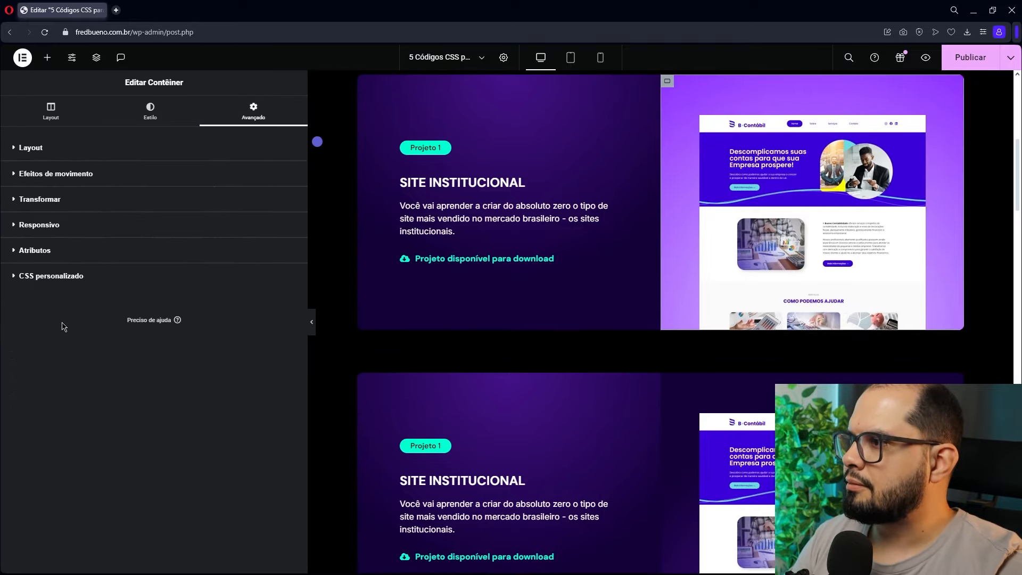
{"action": "left_click", "coordinate": [73, 277]}
{"action": "left_click_drag", "start_coordinate": [71, 325], "coordinate": [36, 310]}
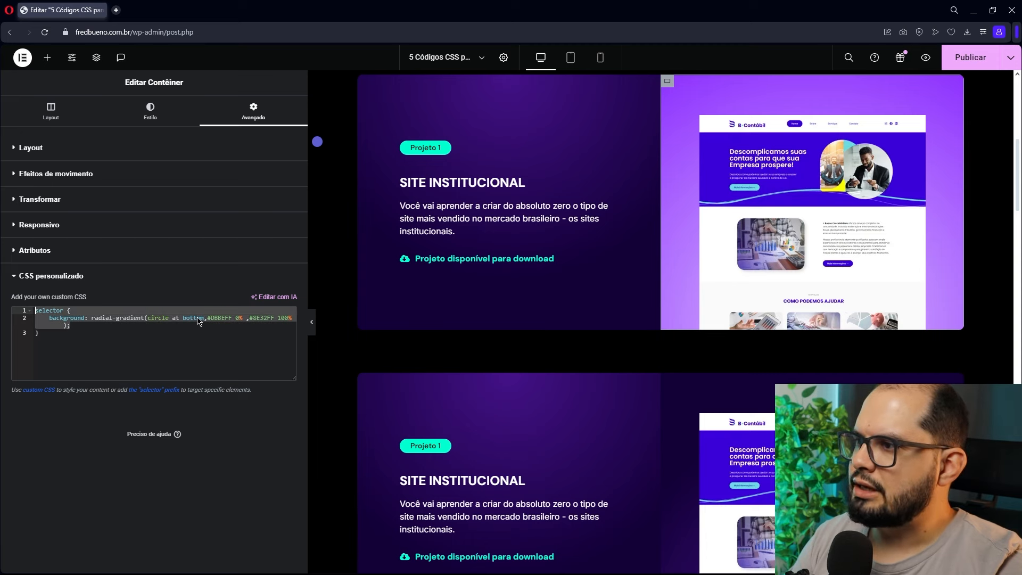
Step: Replace the code block's Container Direto rule with radial-gradient(circle at bottom,#DBBEFF 0% ,#8E32FF 100% ), close its brace, and enlarge the code editor
{"action": "scroll", "coordinate": [548, 377], "scroll_direction": "down", "scroll_amount": 6}
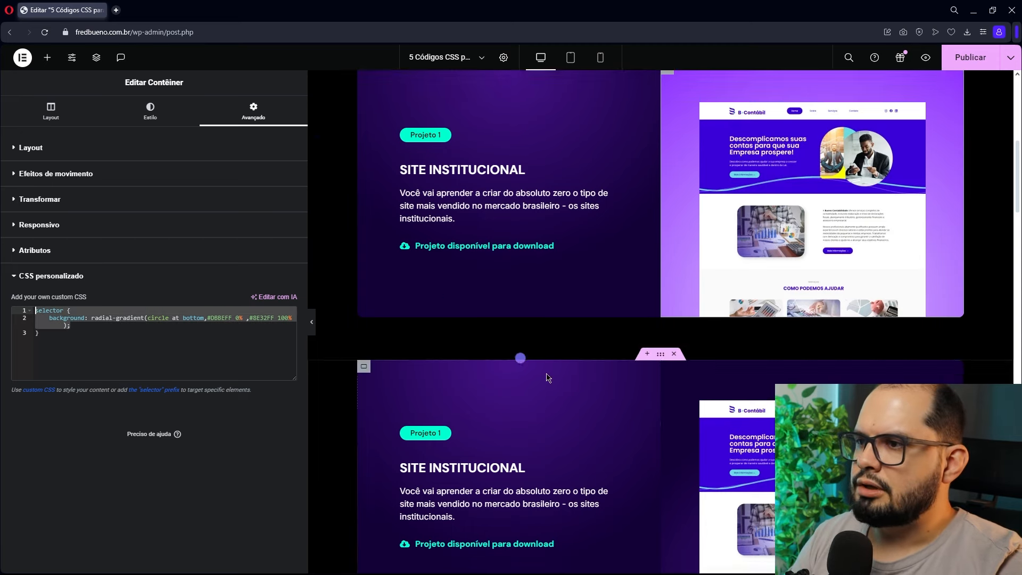
{"action": "left_click", "coordinate": [562, 439]}
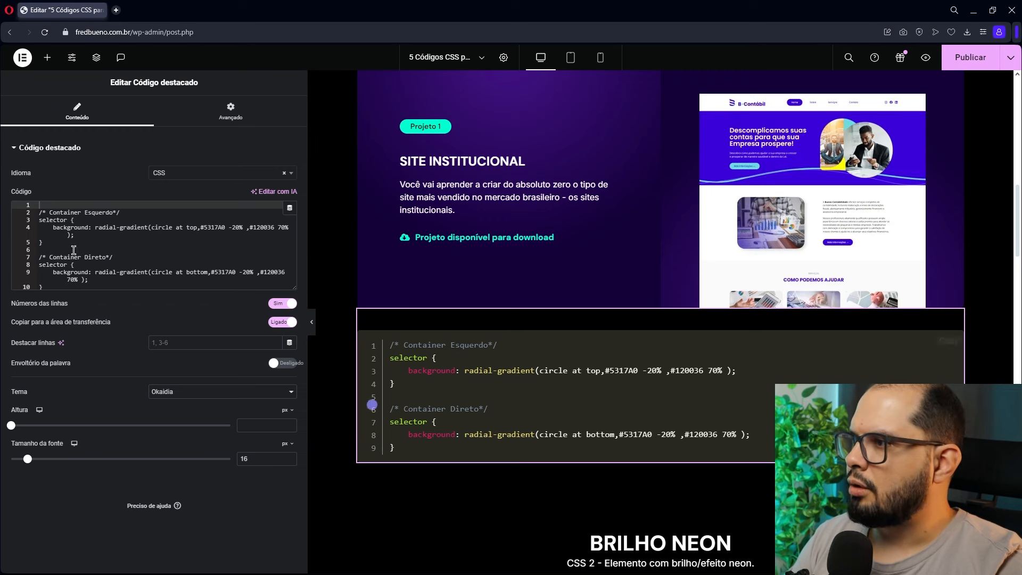
{"action": "left_click_drag", "start_coordinate": [39, 264], "coordinate": [48, 287]}
{"action": "type", "text": "selector {     background: radial-gradient(circle at bottom,#DBBEFF 0% ,#8E32FF 100% ); }"}
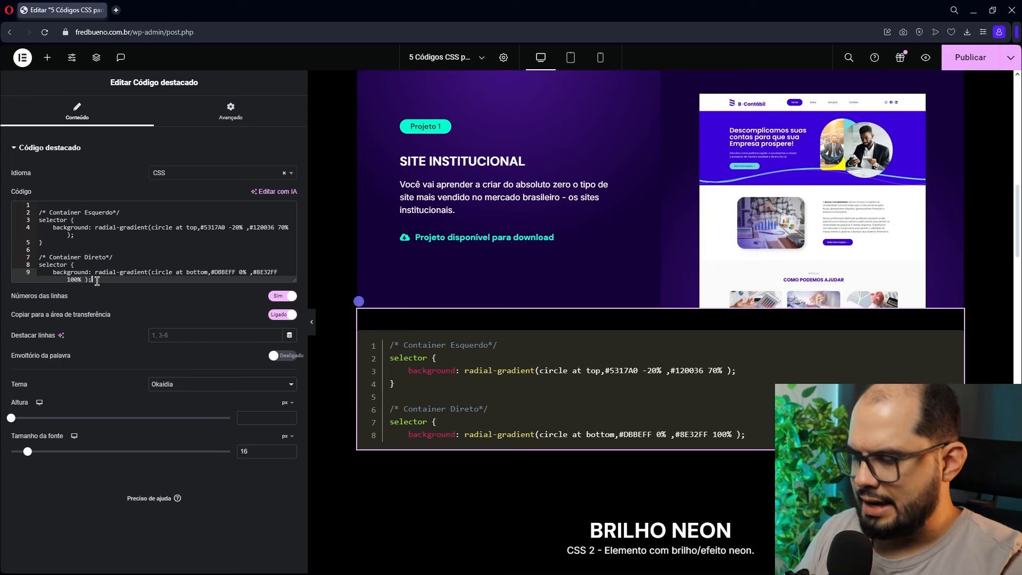
{"action": "key", "text": "Return"}
{"action": "type", "text": "}"}
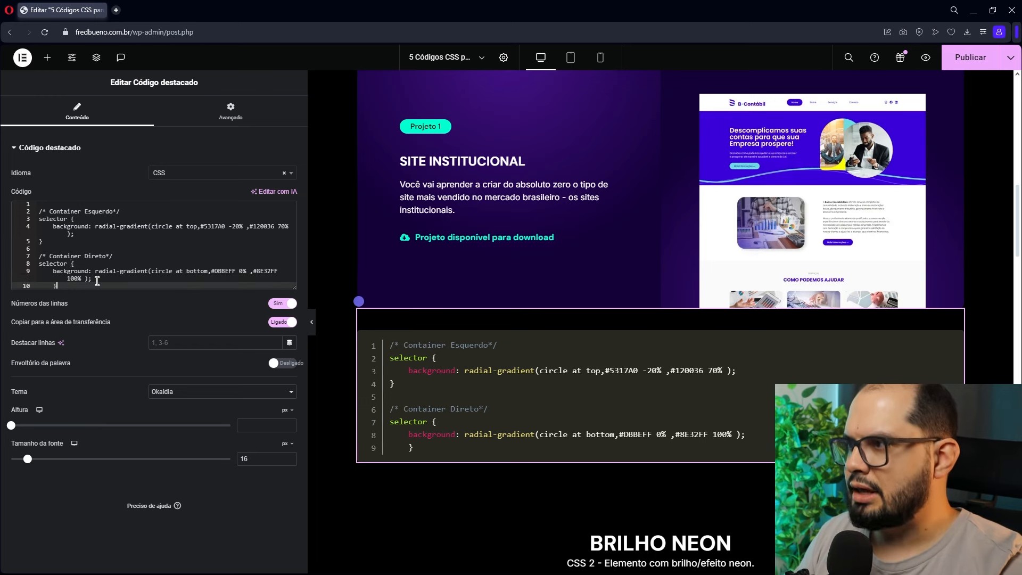
{"action": "left_click_drag", "start_coordinate": [295, 288], "coordinate": [296, 341]}
{"action": "left_click", "coordinate": [72, 274]}
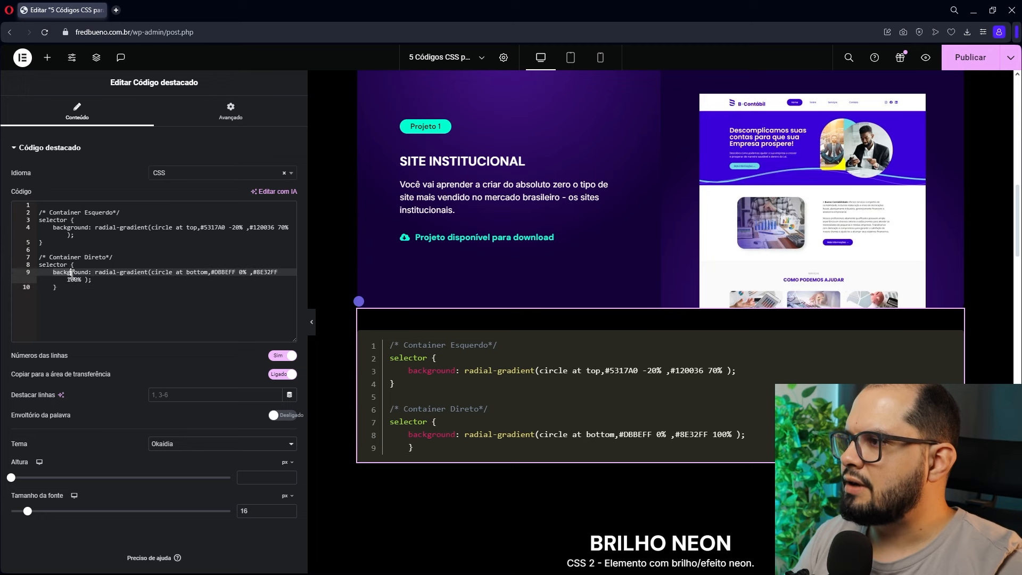
{"action": "left_click", "coordinate": [74, 265]}
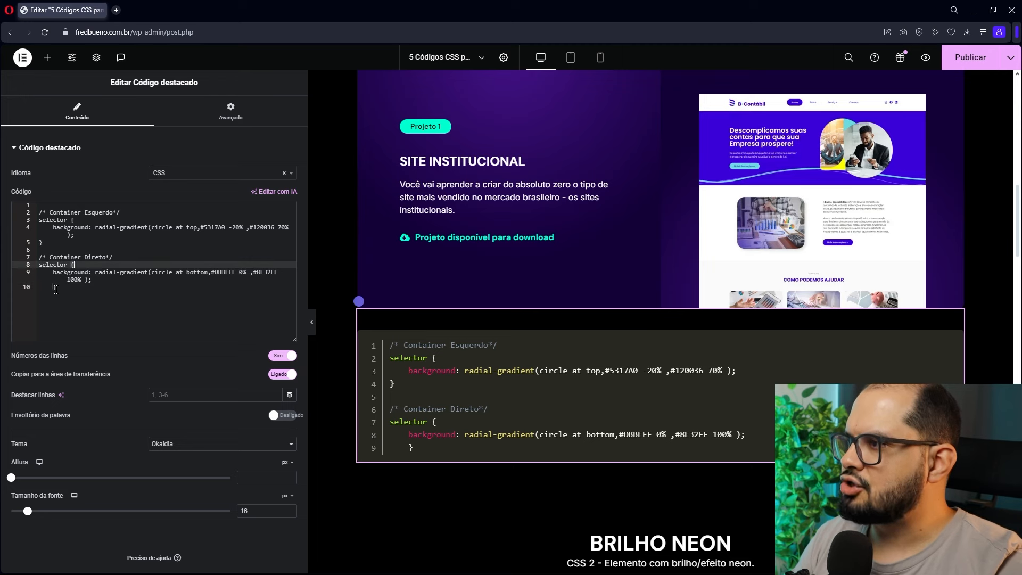
{"action": "left_click", "coordinate": [56, 289]}
Step: Replace the custom CSS of the plain card's image container with radial-gradient(circle at bottom,#DBBEFF 0% ,#8E32FF 100% ), including the closing brace
{"action": "scroll", "coordinate": [586, 282], "scroll_direction": "up", "scroll_amount": 2}
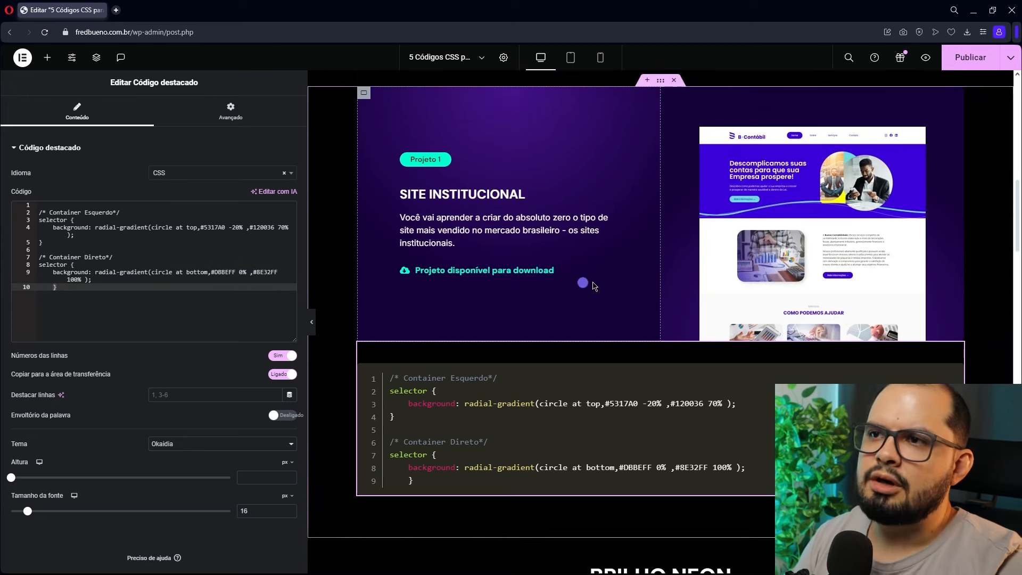
{"action": "left_click", "coordinate": [667, 168]}
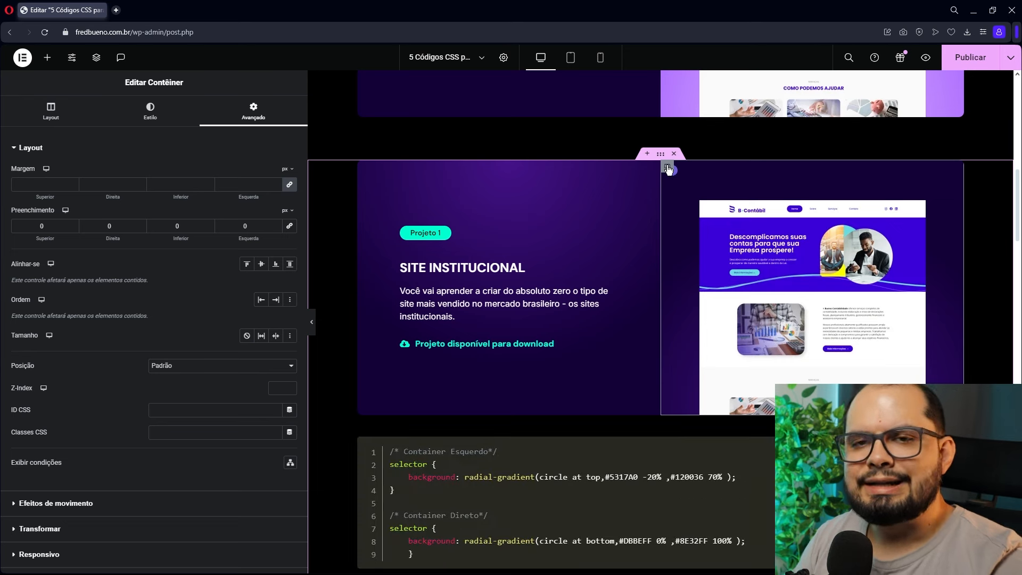
{"action": "left_click", "coordinate": [47, 147]}
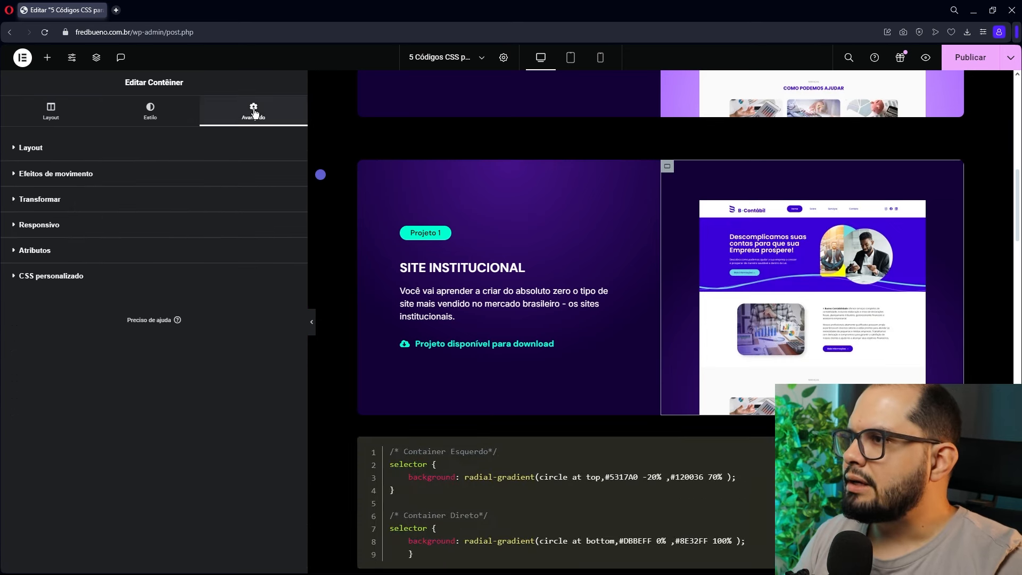
{"action": "left_click", "coordinate": [46, 277]}
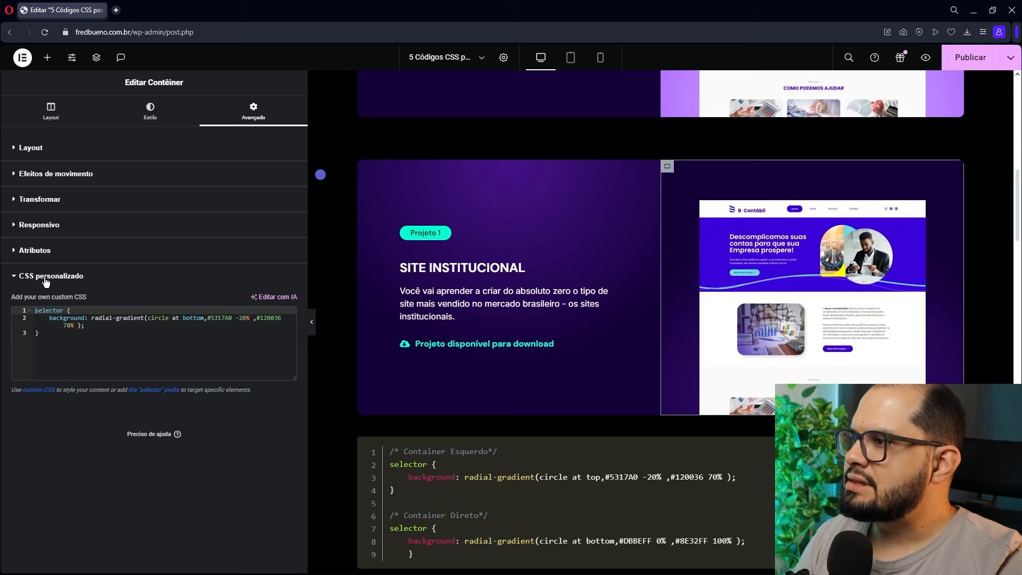
{"action": "left_click", "coordinate": [40, 329]}
{"action": "key", "text": "ctrl+a"}
{"action": "type", "text": "selector {     background: radial-gradient(circle at bottom,#DBBEFF 0% ,#8E32FF 100% );"}
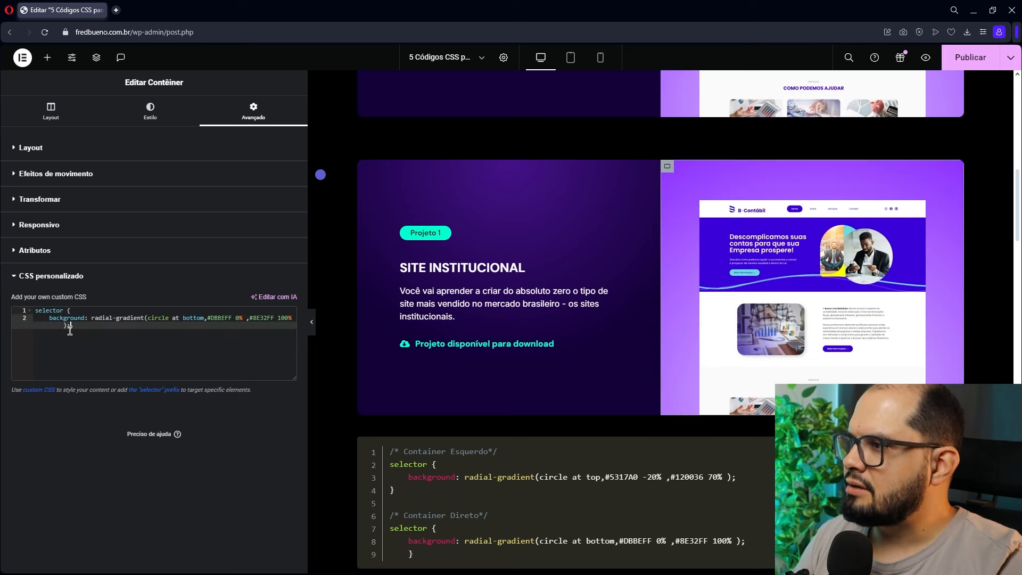
{"action": "key", "text": "Return"}
{"action": "type", "text": "}"}
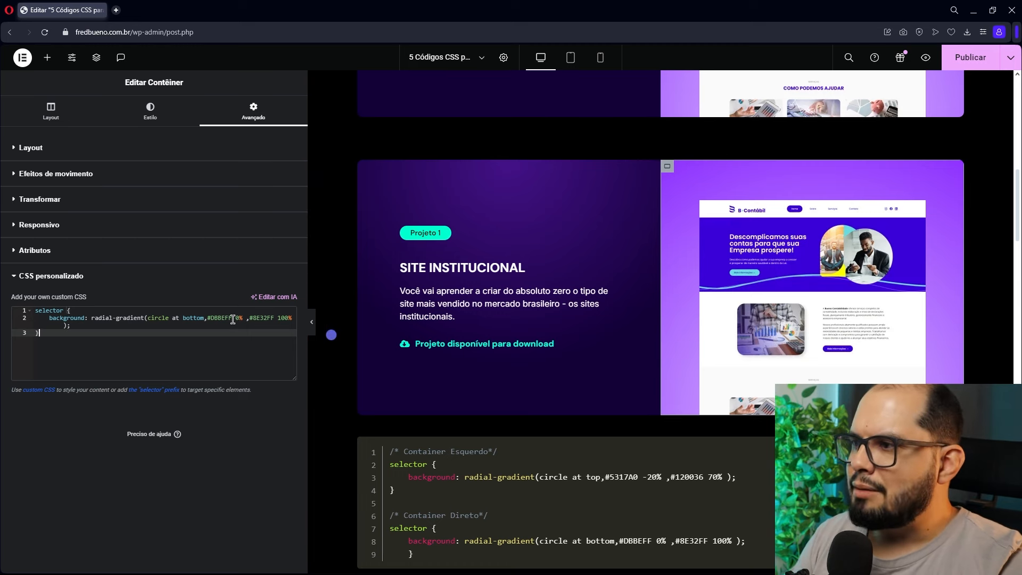
Step: Try #FFFFFF as the first colour of the image container's gradient, and restore it to #DBBEFF
{"action": "left_click_drag", "start_coordinate": [233, 318], "coordinate": [212, 318]}
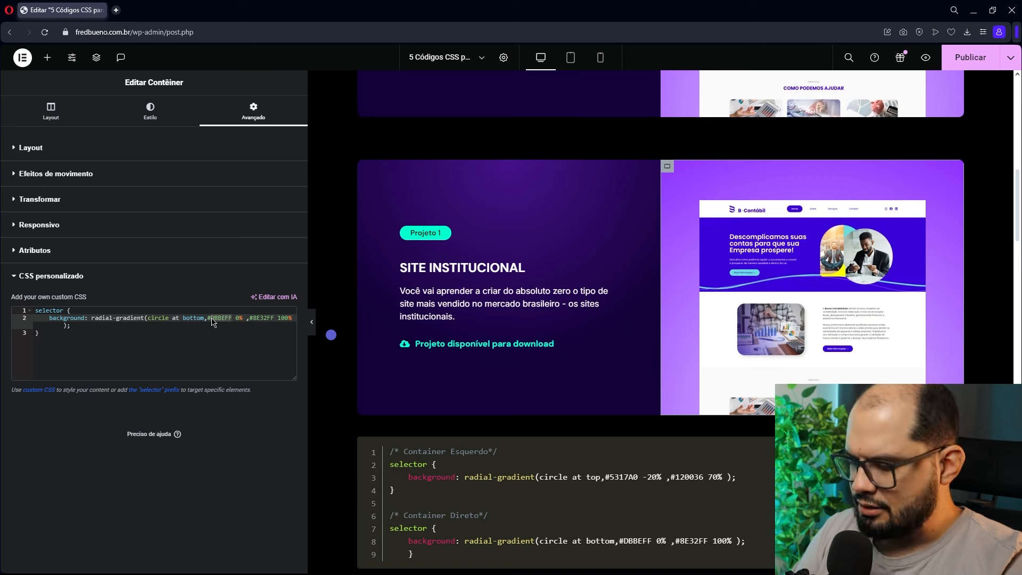
{"action": "type", "text": "FFF"}
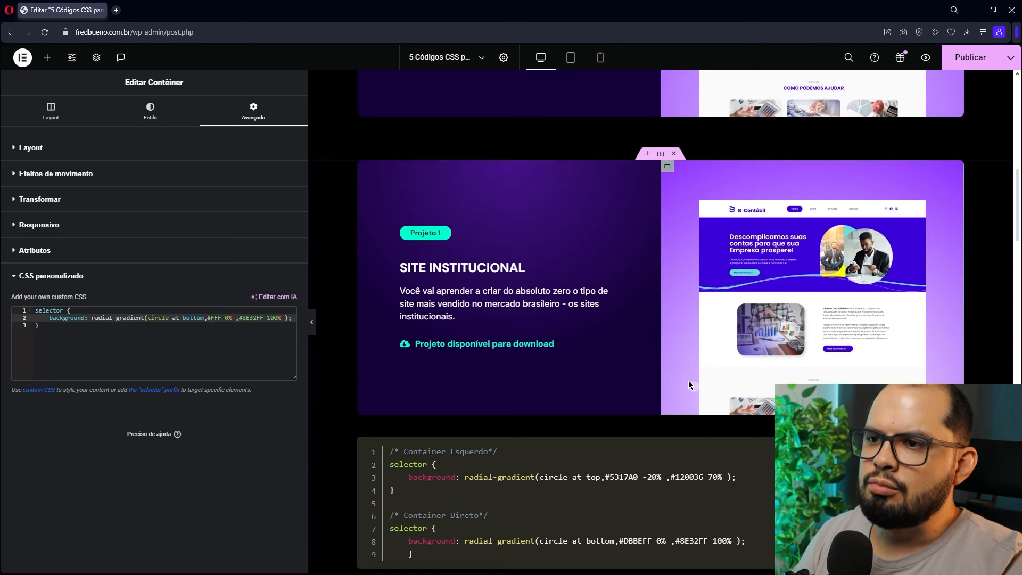
{"action": "type", "text": "FFF"}
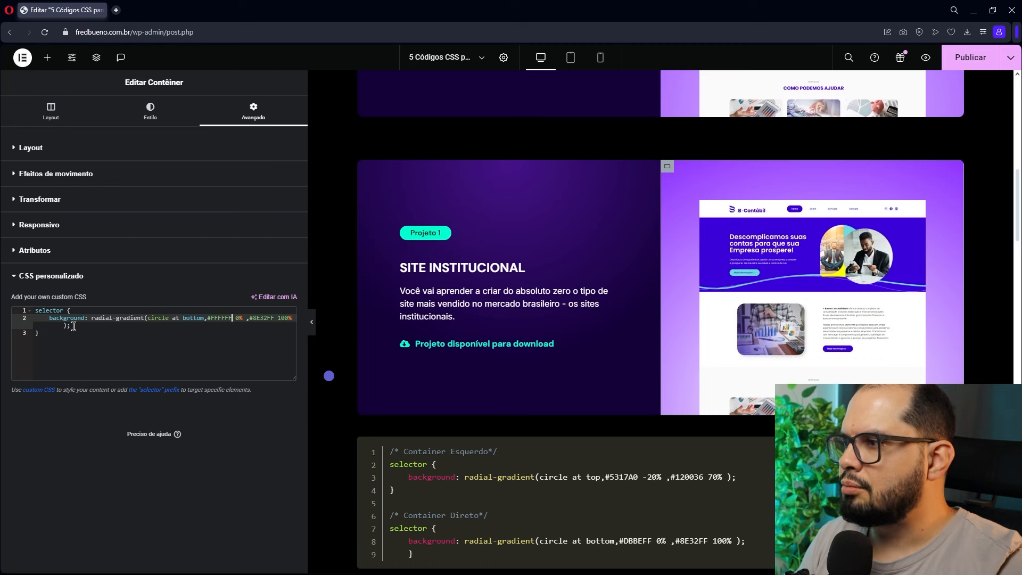
{"action": "left_click_drag", "start_coordinate": [42, 333], "coordinate": [35, 312]}
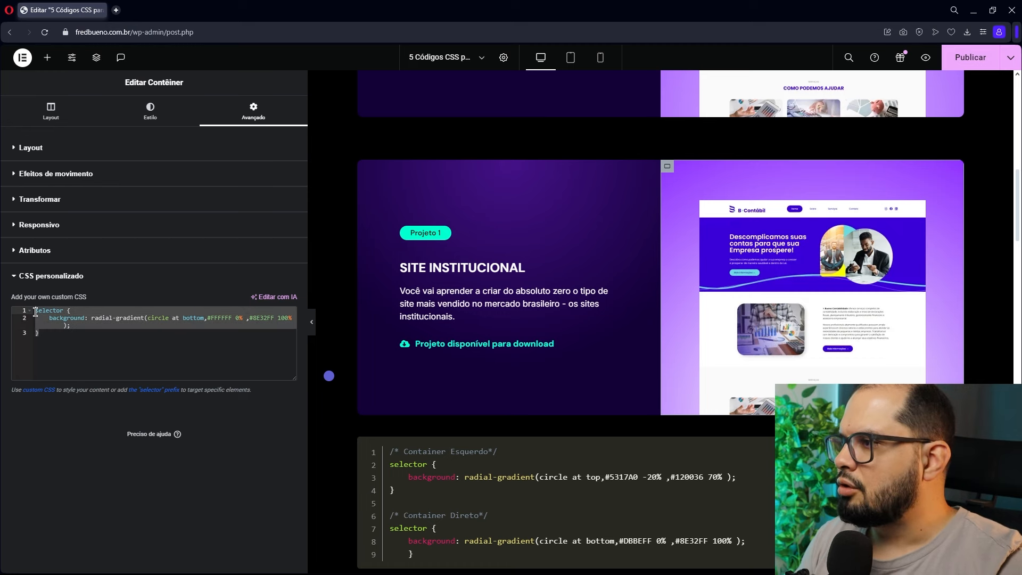
{"action": "left_click", "coordinate": [83, 326]}
{"action": "key", "text": "ctrl+a"}
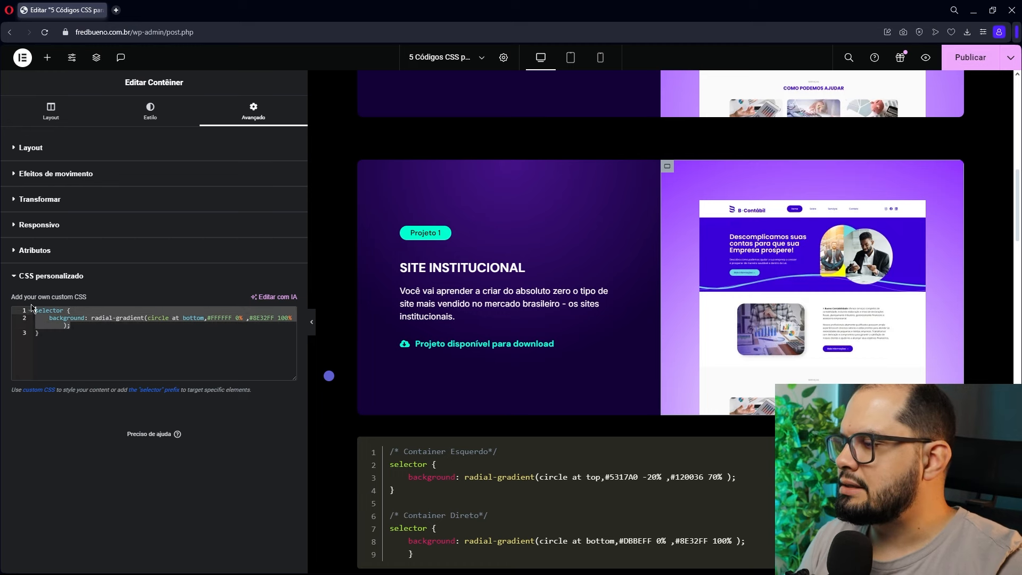
{"action": "type", "text": "selector {     background: radial-gradient(circle at bottom,#DBBEFF 0% ,#8E32FF 100% ); }"}
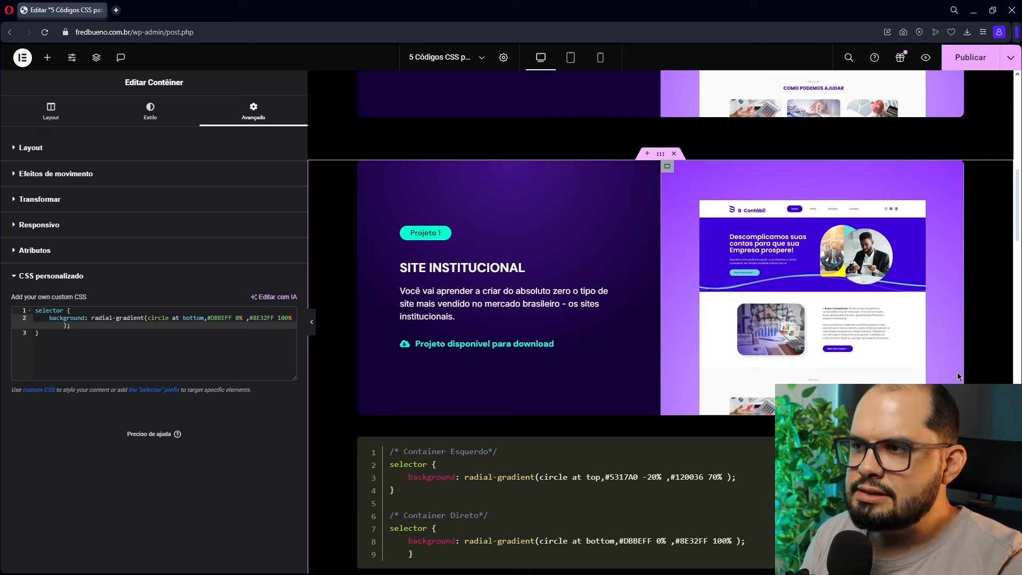
{"action": "scroll", "coordinate": [687, 341], "scroll_direction": "up", "scroll_amount": 3}
{"action": "scroll", "coordinate": [781, 344], "scroll_direction": "up", "scroll_amount": 3}
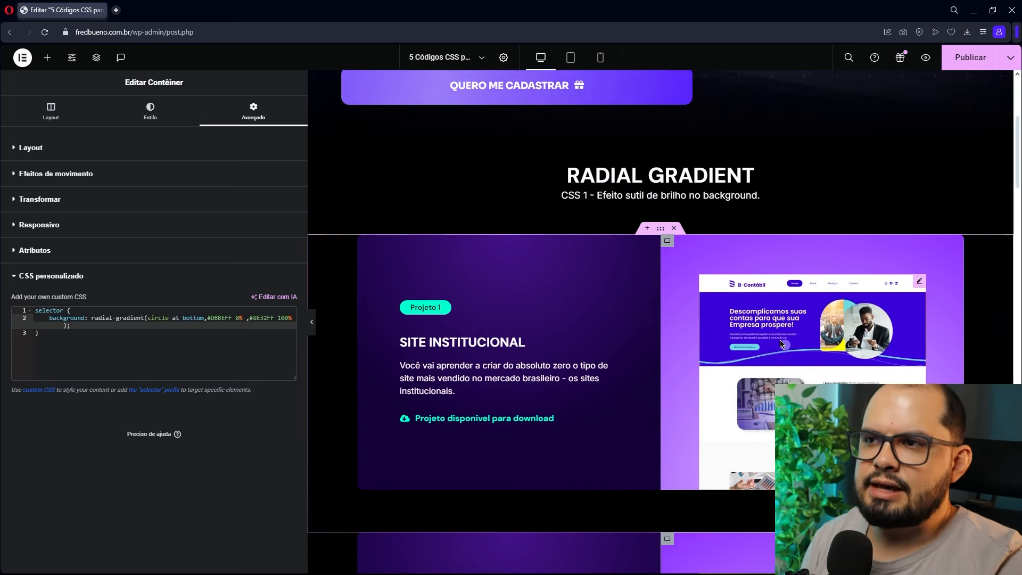
{"action": "scroll", "coordinate": [781, 345], "scroll_direction": "up", "scroll_amount": 1}
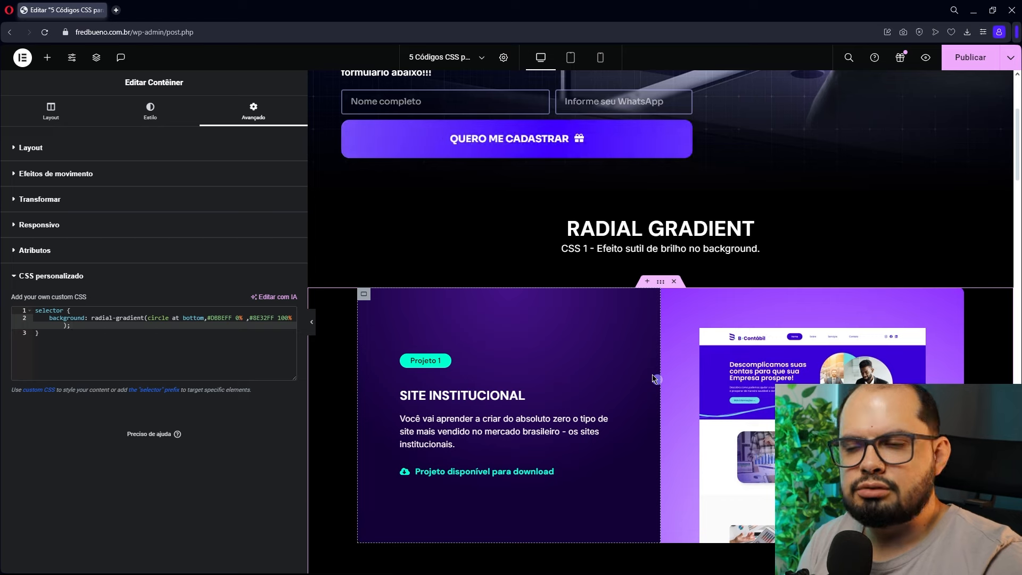
{"action": "scroll", "coordinate": [654, 378], "scroll_direction": "down", "scroll_amount": 7}
{"action": "scroll", "coordinate": [654, 378], "scroll_direction": "down", "scroll_amount": 2}
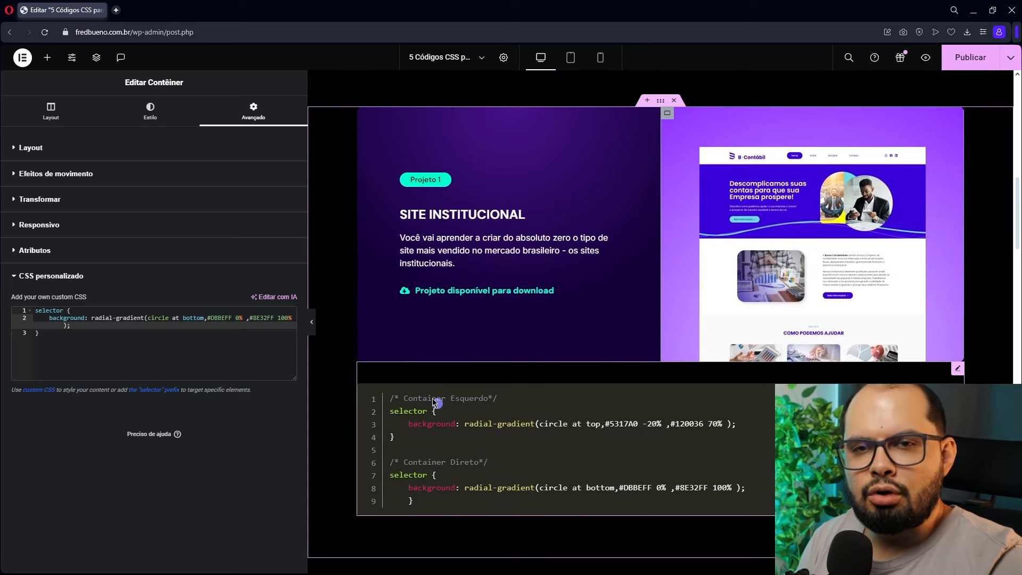
{"action": "scroll", "coordinate": [479, 347], "scroll_direction": "up", "scroll_amount": 1}
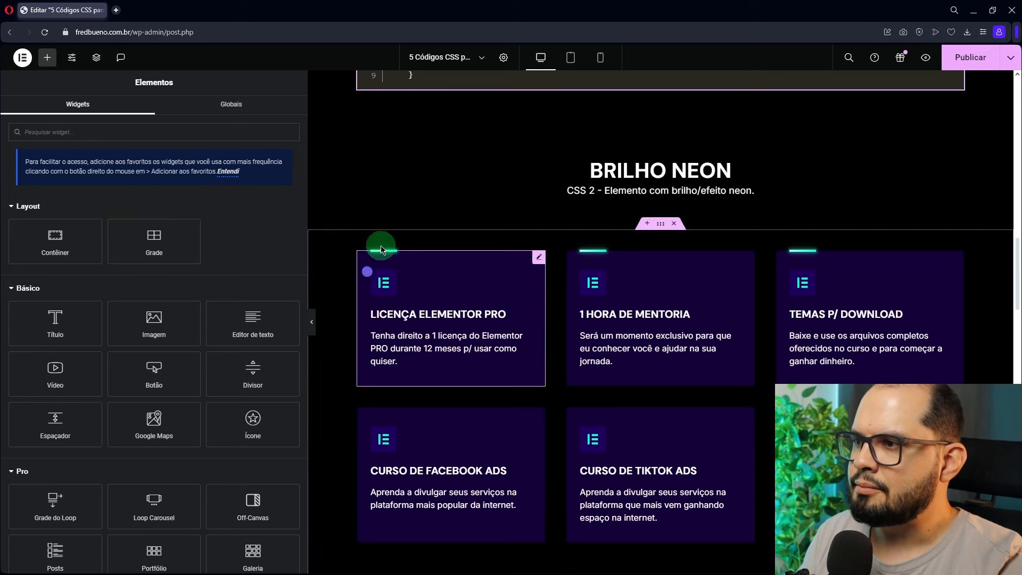
{"action": "left_click", "coordinate": [311, 321]}
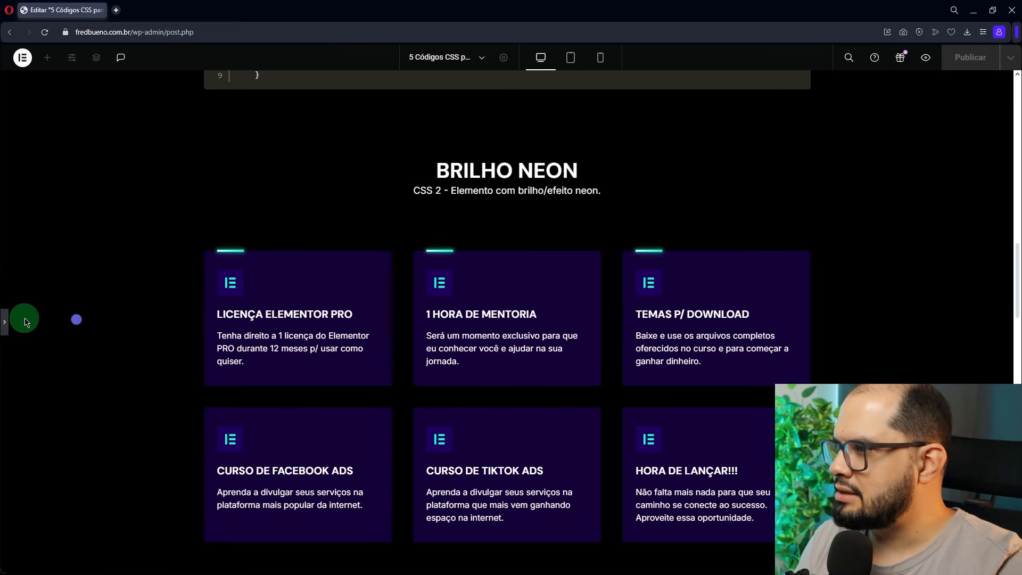
{"action": "left_click", "coordinate": [7, 323]}
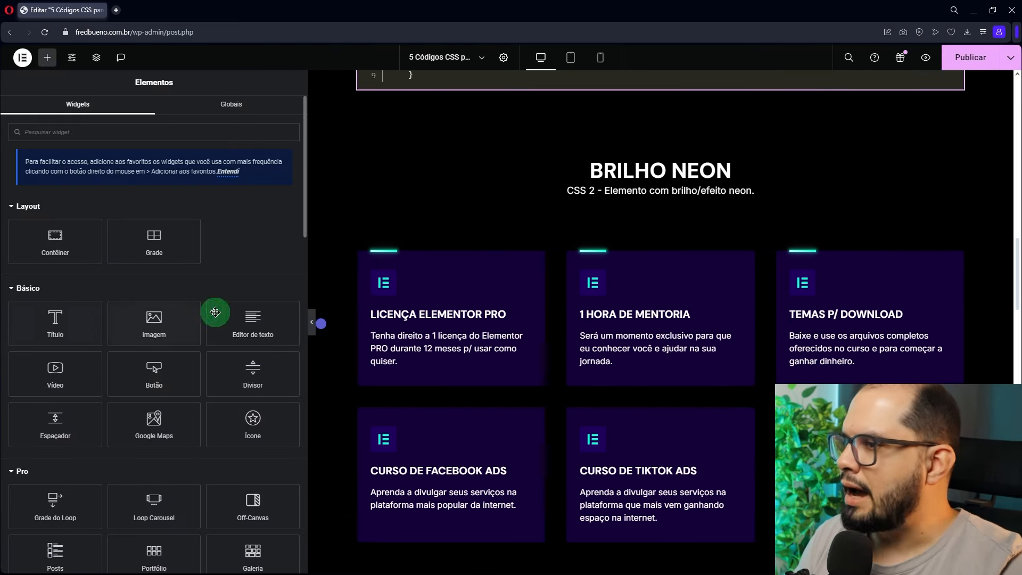
Step: Narrow the editing panel and copy the whole Box feature rule from the code block below the Brilho Neon cards
{"action": "left_click_drag", "start_coordinate": [318, 271], "coordinate": [234, 269]}
{"action": "scroll", "coordinate": [431, 371], "scroll_direction": "down", "scroll_amount": 3}
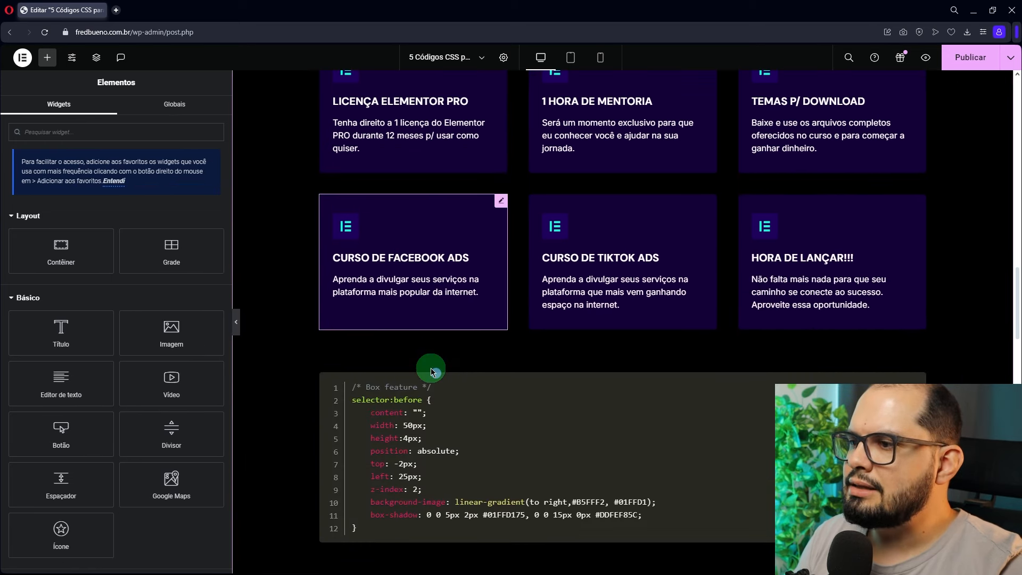
{"action": "scroll", "coordinate": [431, 367], "scroll_direction": "up", "scroll_amount": 2}
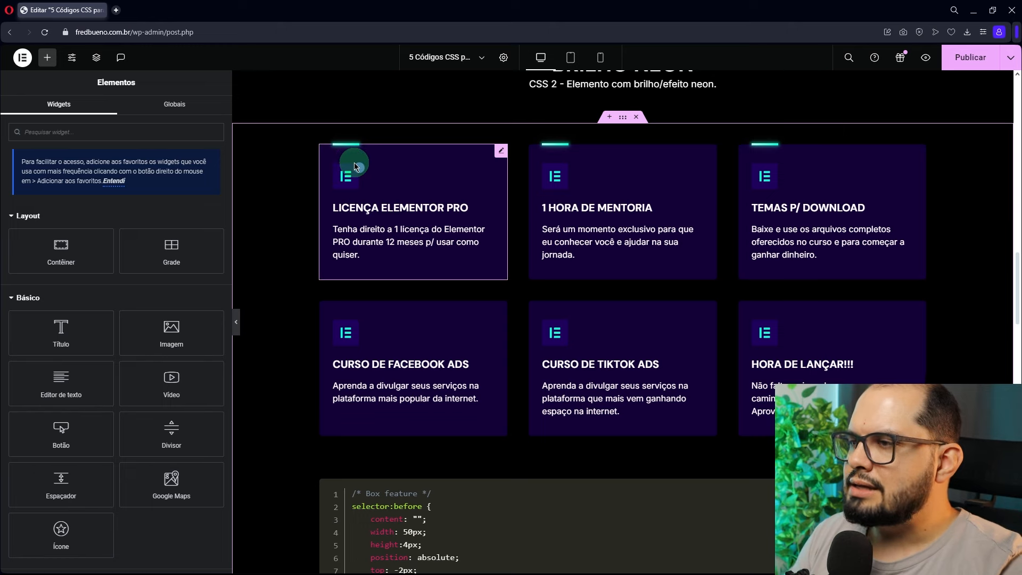
{"action": "scroll", "coordinate": [431, 322], "scroll_direction": "down", "scroll_amount": 3}
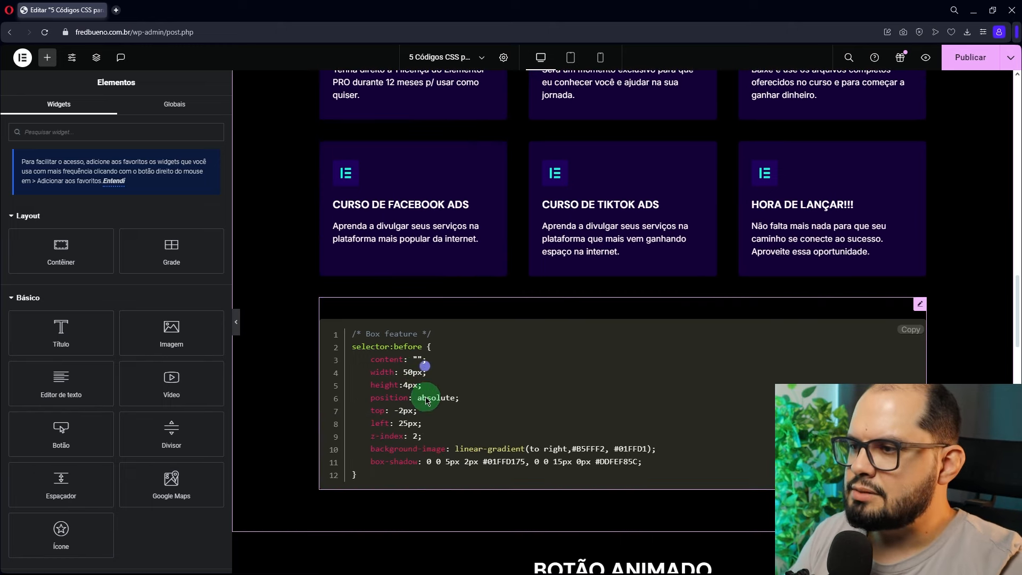
{"action": "left_click", "coordinate": [405, 364]}
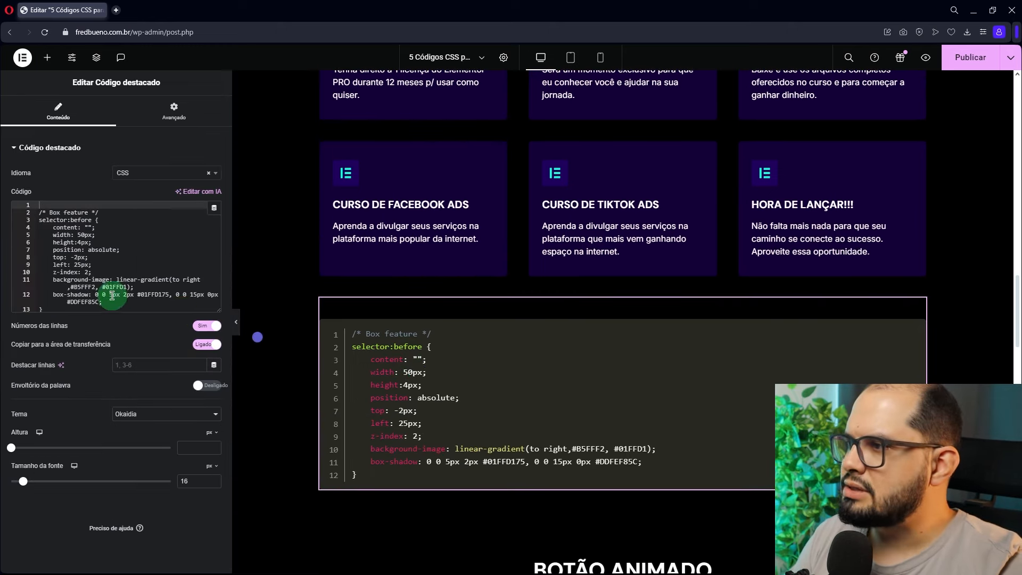
{"action": "left_click_drag", "start_coordinate": [66, 302], "coordinate": [38, 214]}
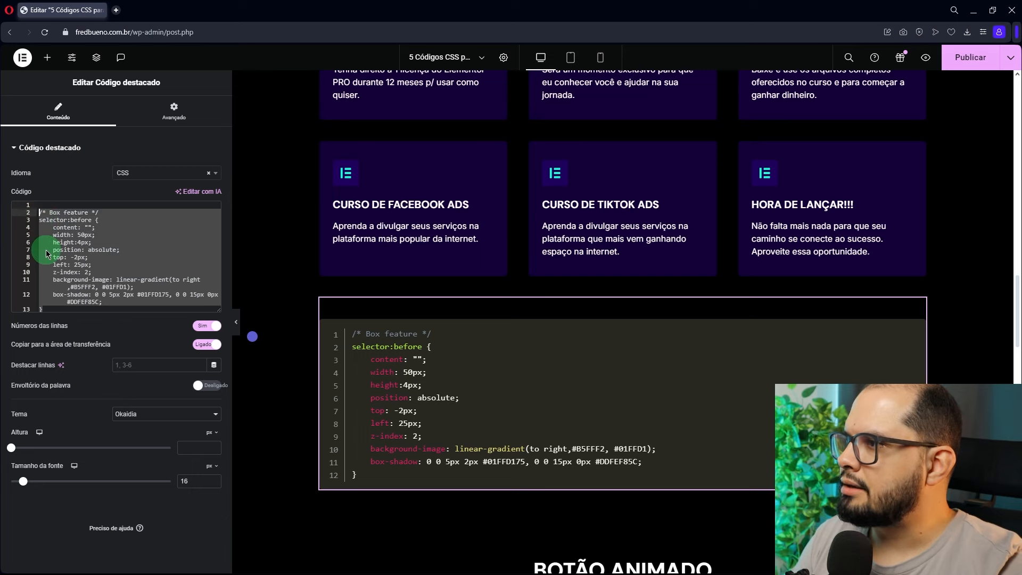
Step: Add the copied Box feature selector:before rule as custom CSS on the Curso de Facebook Ads icon box
{"action": "scroll", "coordinate": [404, 314], "scroll_direction": "up", "scroll_amount": 4}
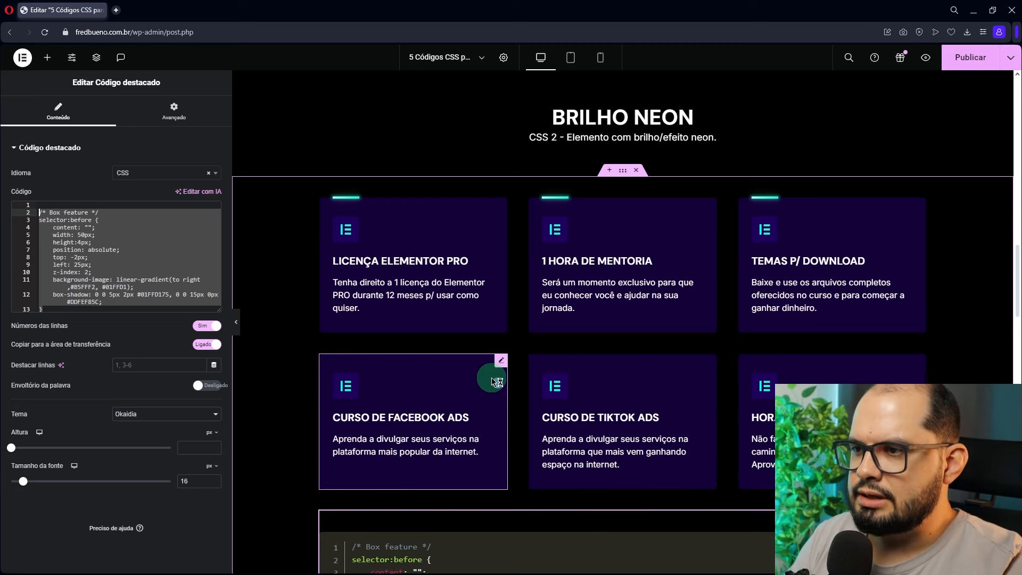
{"action": "left_click", "coordinate": [500, 360]}
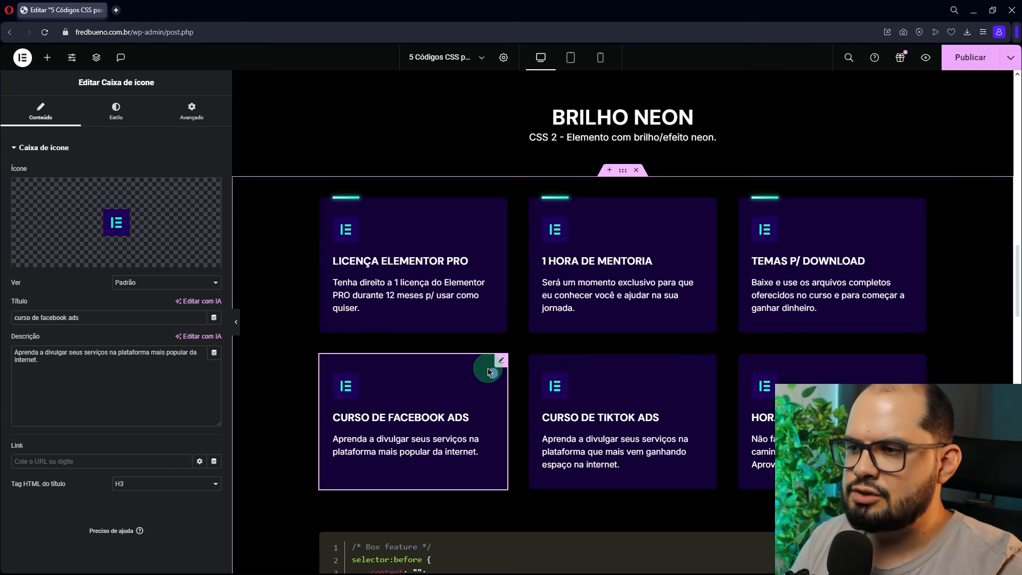
{"action": "left_click", "coordinate": [187, 120]}
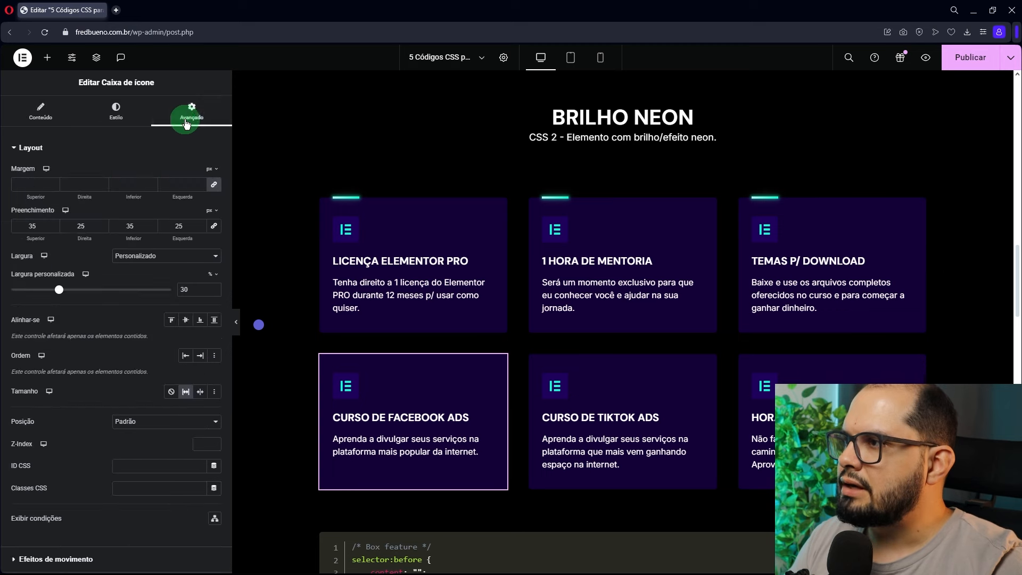
{"action": "left_click", "coordinate": [78, 152]}
{"action": "left_click", "coordinate": [58, 363]}
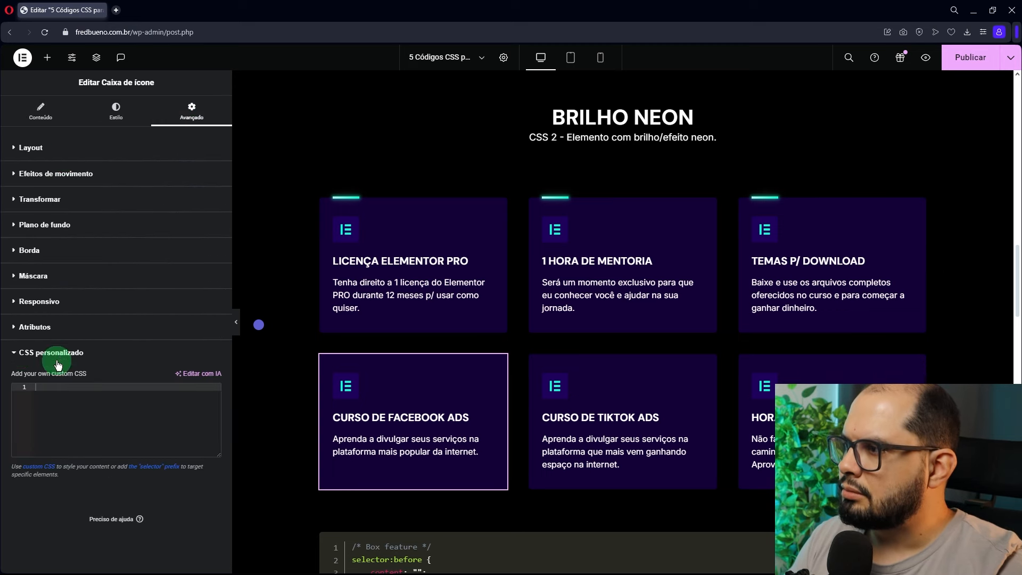
{"action": "left_click", "coordinate": [62, 399]}
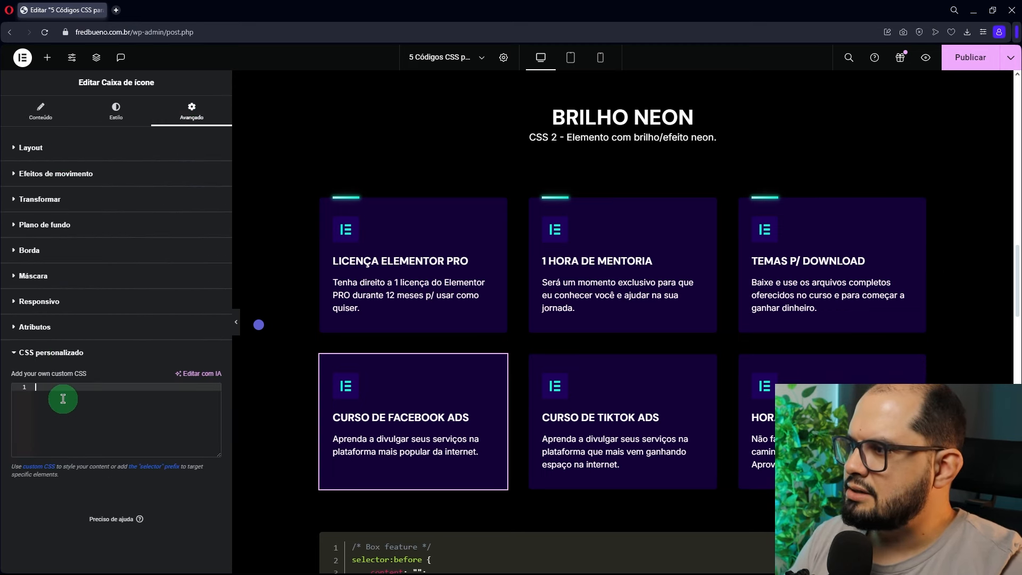
{"action": "type", "text": "/* Box feature */ selector:before {     content: \"\";     width: 50px;     height:4px;     position: absolute;     top: -2px;     left: 25px;     z-index: 2;     background-image: linear-gradient(to right ,#B5FFF2, #01FFD1);     box-shadow: 0 0 5px 2px #01FFD175, 0 0 15px 0px #DDFEF85C; }"}
{"action": "left_click", "coordinate": [362, 360]}
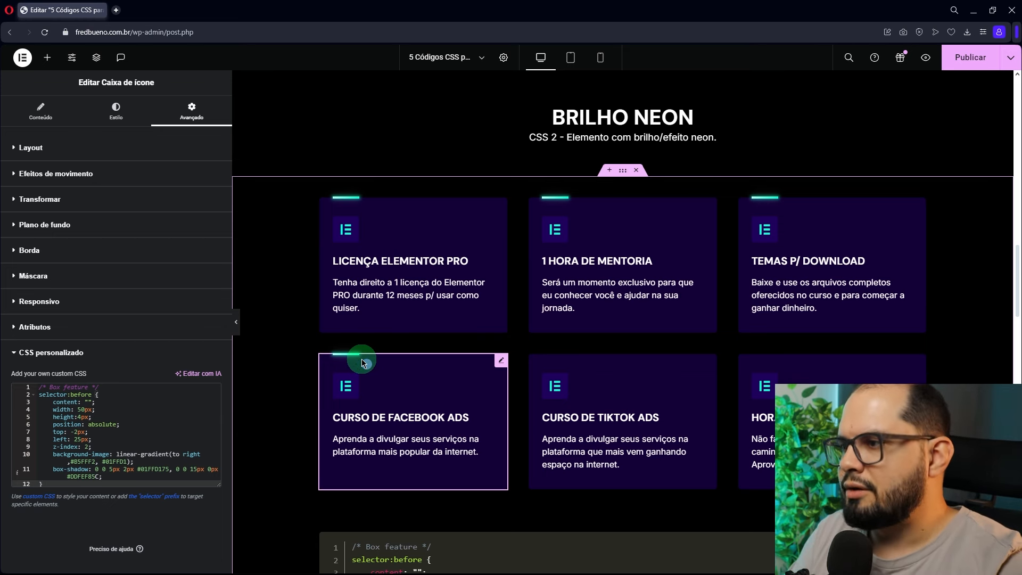
Step: Enlarge the custom CSS view and examine the rule's :before selector, content, size and position properties
{"action": "left_click_drag", "start_coordinate": [218, 486], "coordinate": [213, 535]}
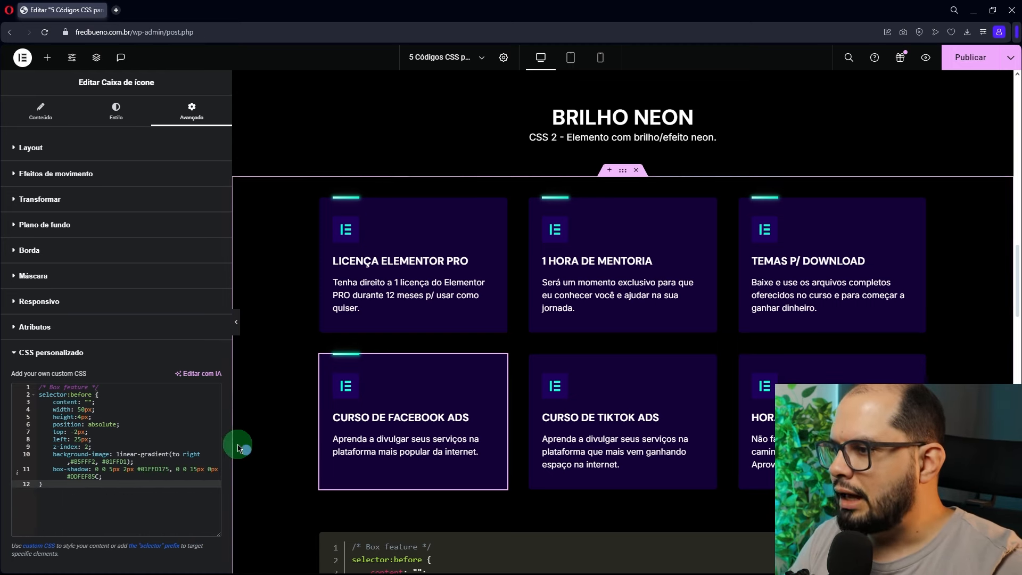
{"action": "left_click_drag", "start_coordinate": [232, 443], "coordinate": [314, 444]}
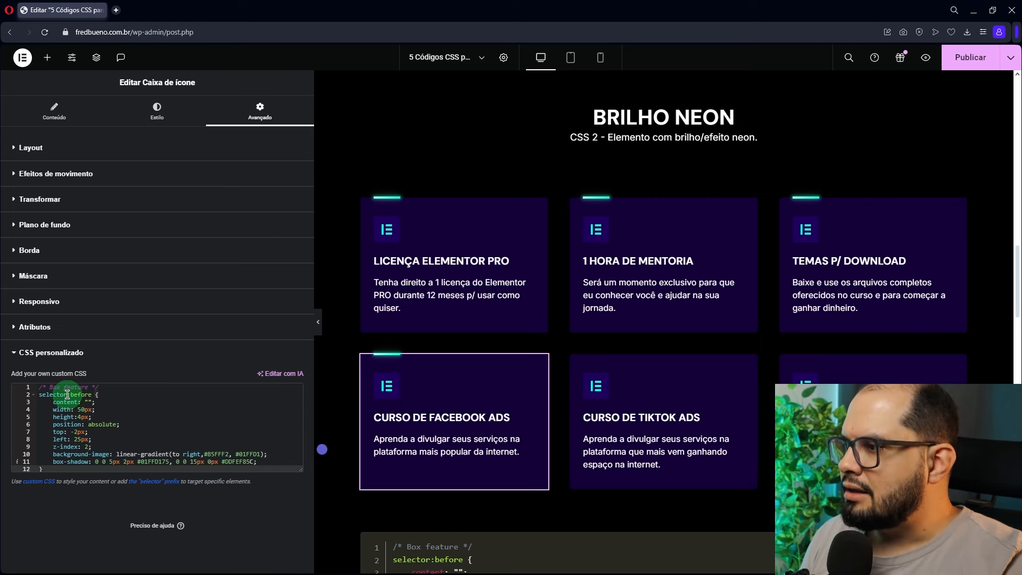
{"action": "left_click_drag", "start_coordinate": [67, 395], "coordinate": [41, 397]}
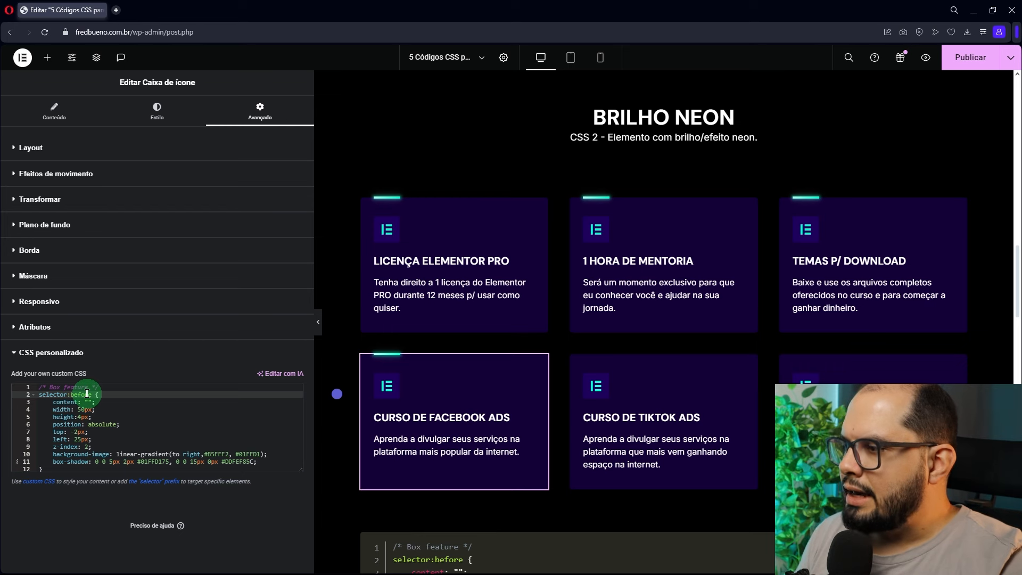
{"action": "left_click_drag", "start_coordinate": [67, 395], "coordinate": [92, 396]}
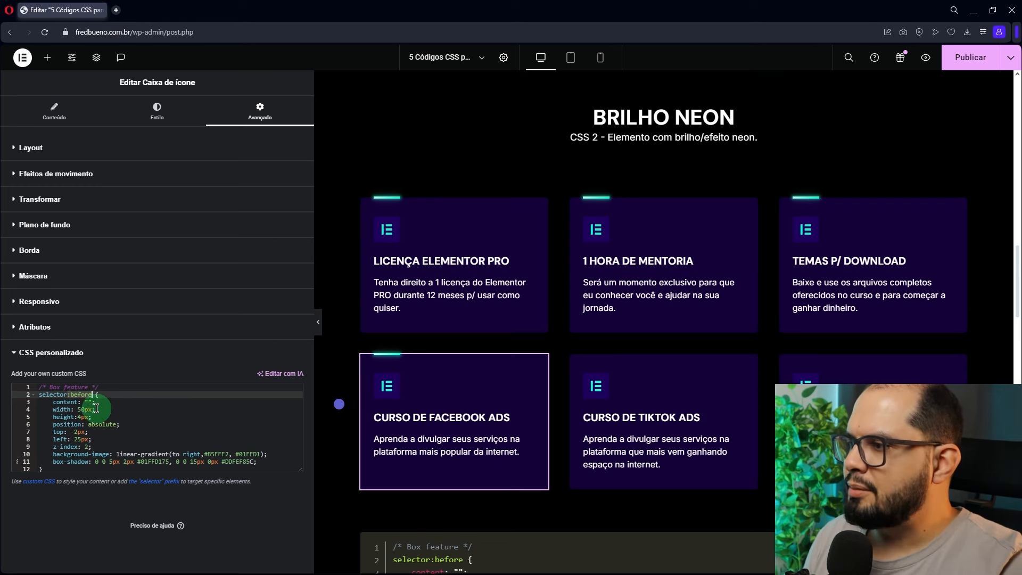
{"action": "left_click", "coordinate": [56, 403]}
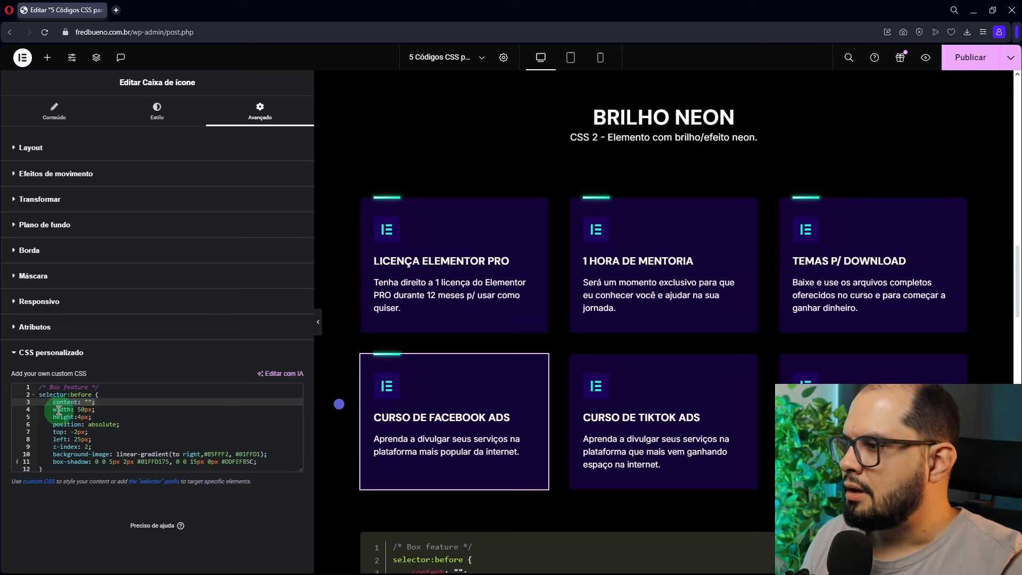
{"action": "left_click_drag", "start_coordinate": [54, 410], "coordinate": [124, 424]}
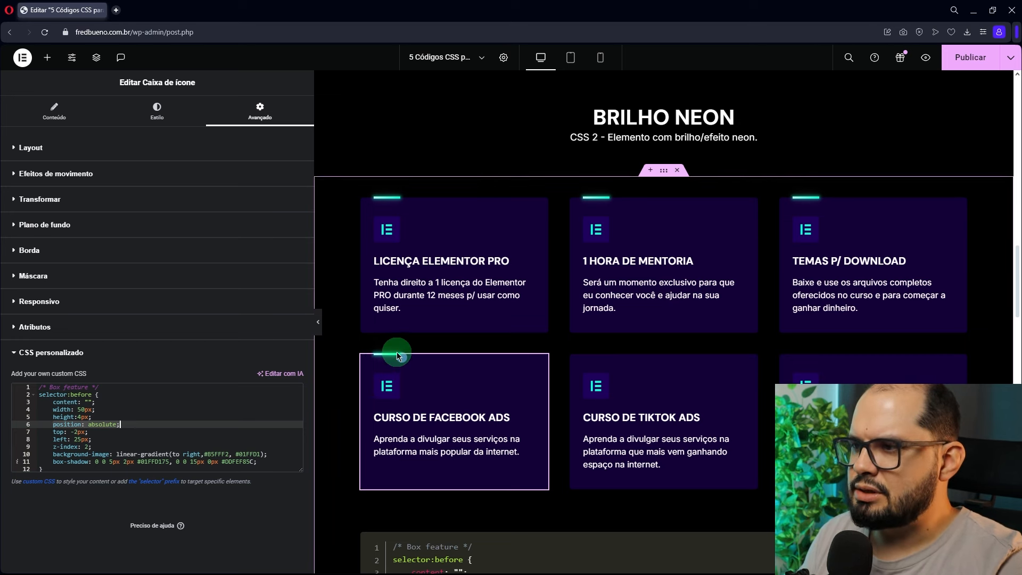
{"action": "double_click", "coordinate": [101, 426]}
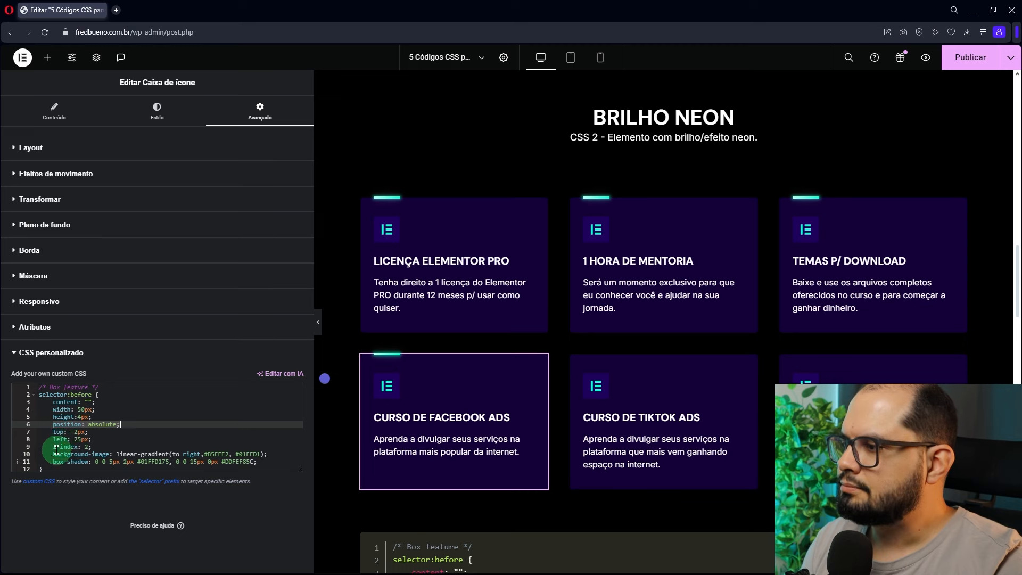
Step: Examine the rule's linear-gradient background colours and the offsets, blur, spread and colours of its two box shadows
{"action": "left_click_drag", "start_coordinate": [55, 454], "coordinate": [110, 454]}
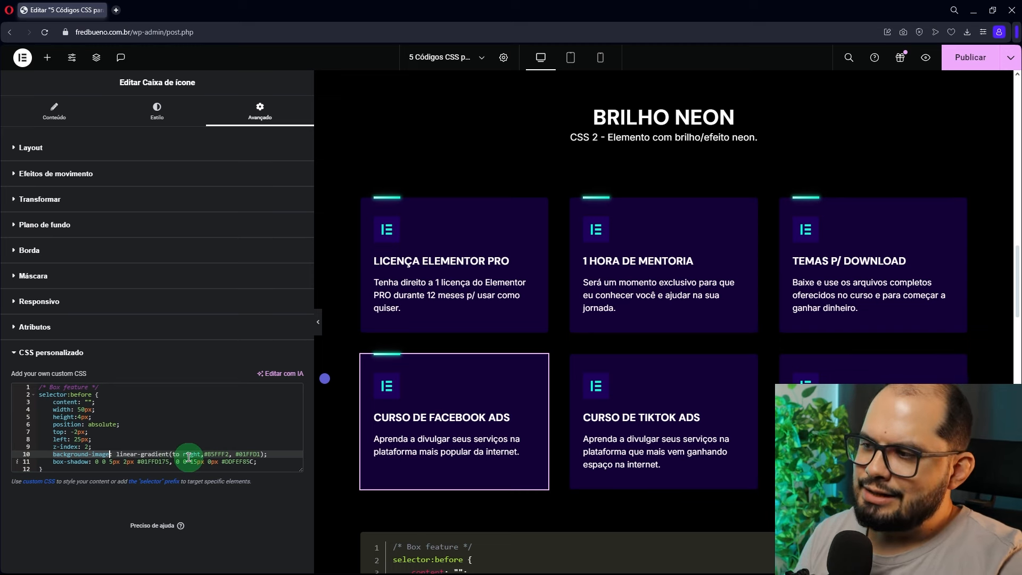
{"action": "left_click", "coordinate": [380, 356]}
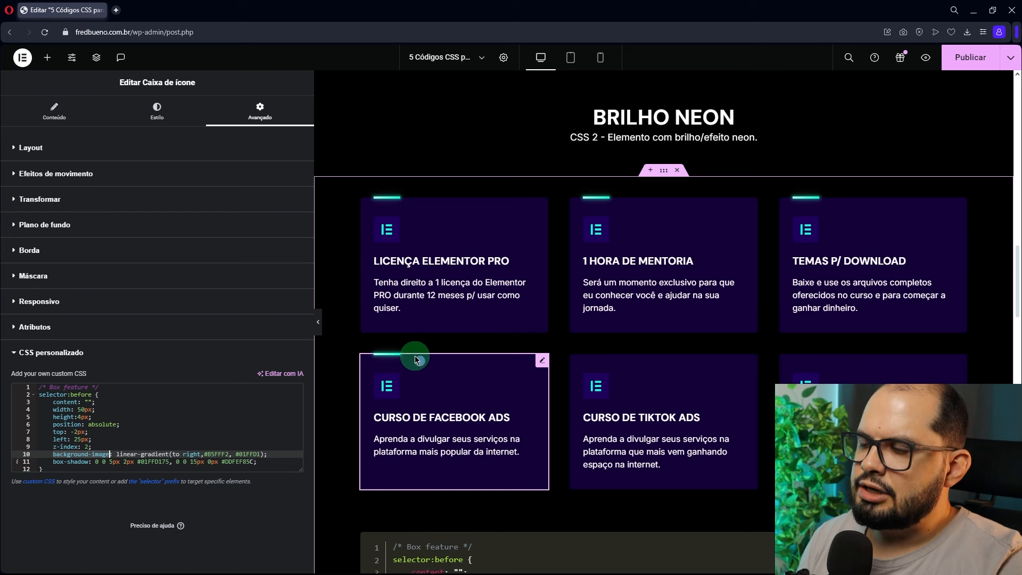
{"action": "left_click_drag", "start_coordinate": [204, 454], "coordinate": [262, 452]}
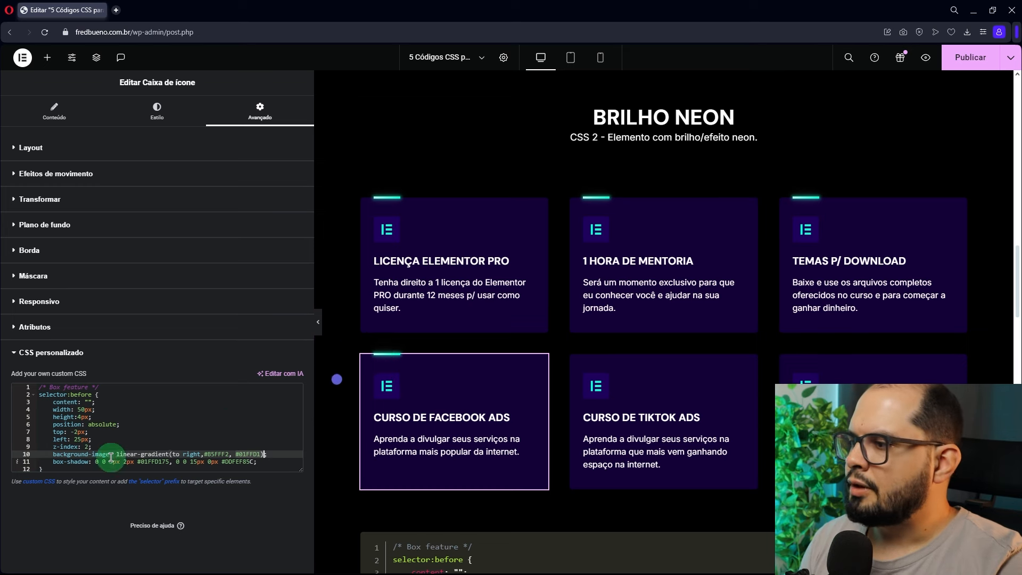
{"action": "left_click", "coordinate": [55, 462]}
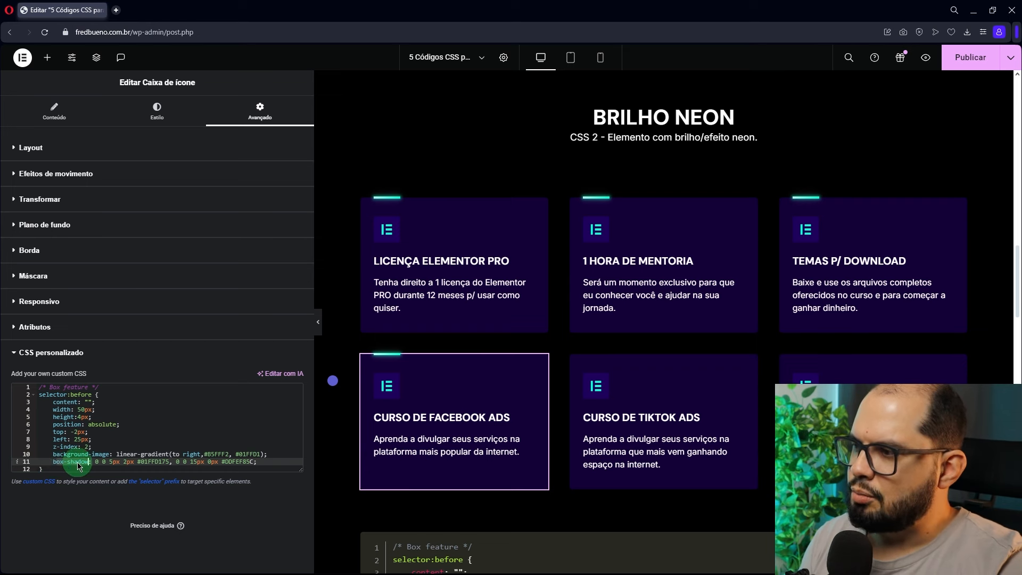
{"action": "left_click", "coordinate": [117, 461]}
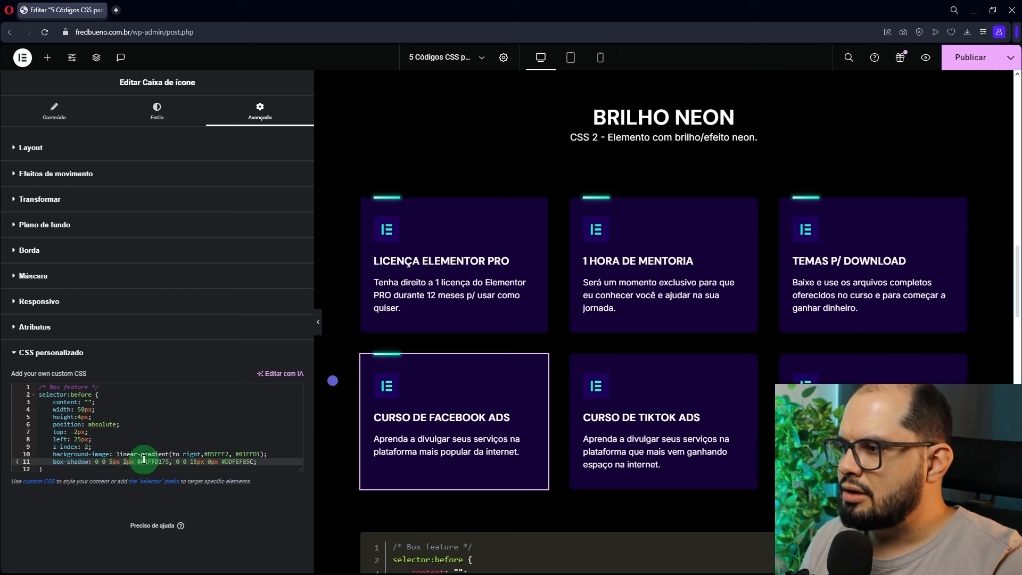
{"action": "left_click_drag", "start_coordinate": [151, 460], "coordinate": [171, 461]}
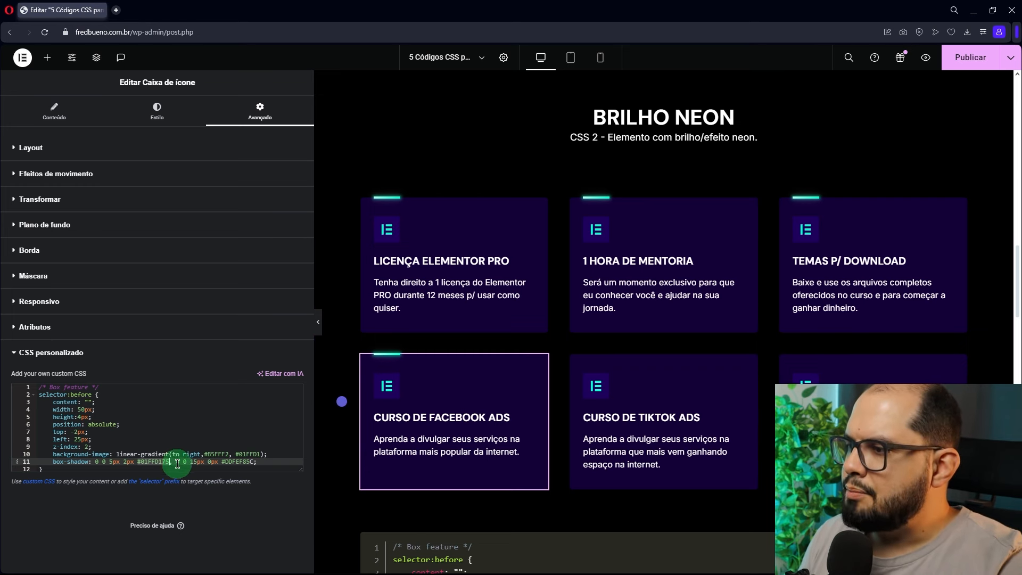
{"action": "left_click_drag", "start_coordinate": [254, 461], "coordinate": [176, 461]}
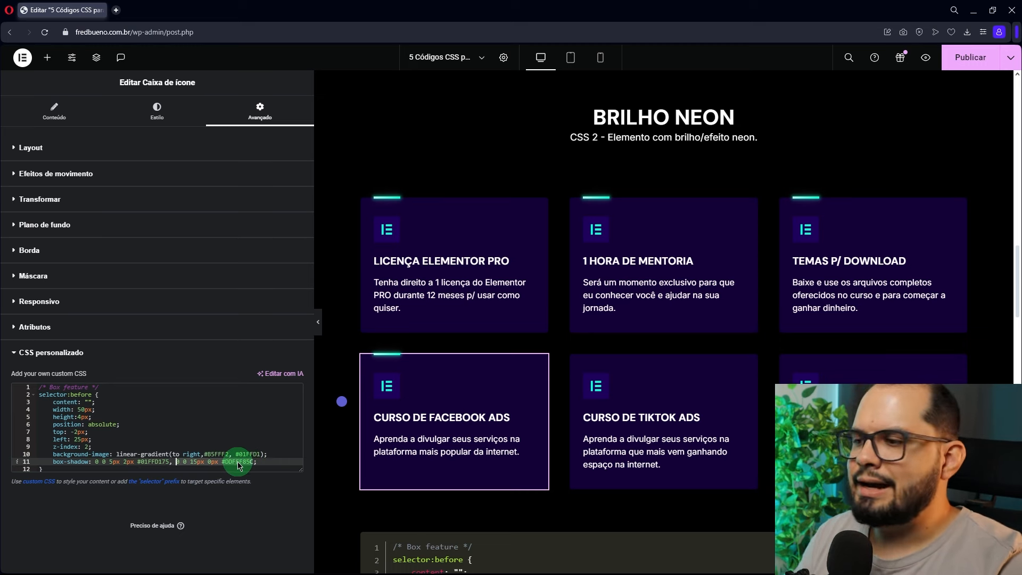
{"action": "left_click", "coordinate": [189, 461]}
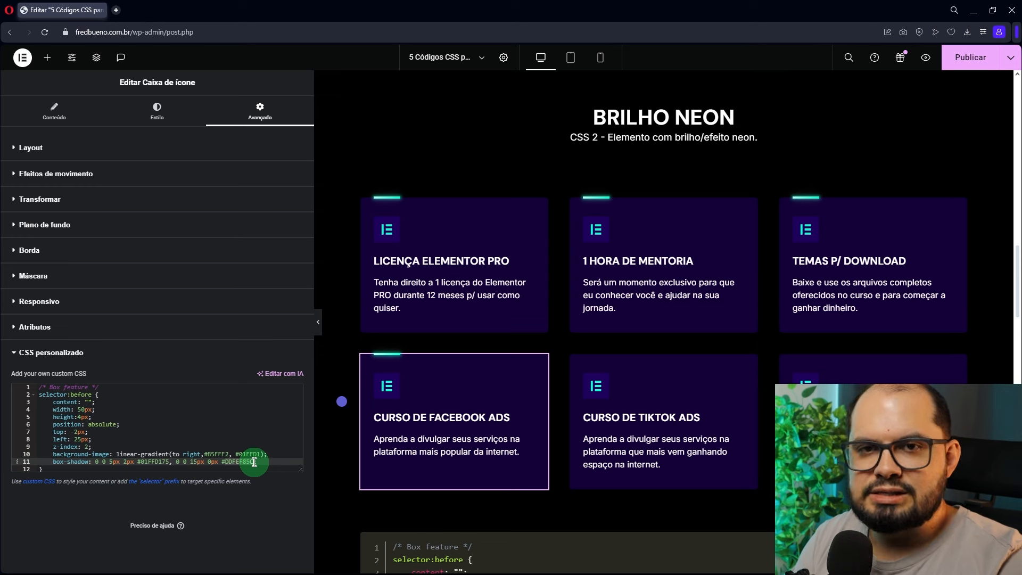
{"action": "mouse_move", "coordinate": [254, 462]}
{"action": "left_mouse_down"}
{"action": "mouse_move", "coordinate": [221, 462]}
{"action": "mouse_move", "coordinate": [251, 462]}
{"action": "left_mouse_up"}
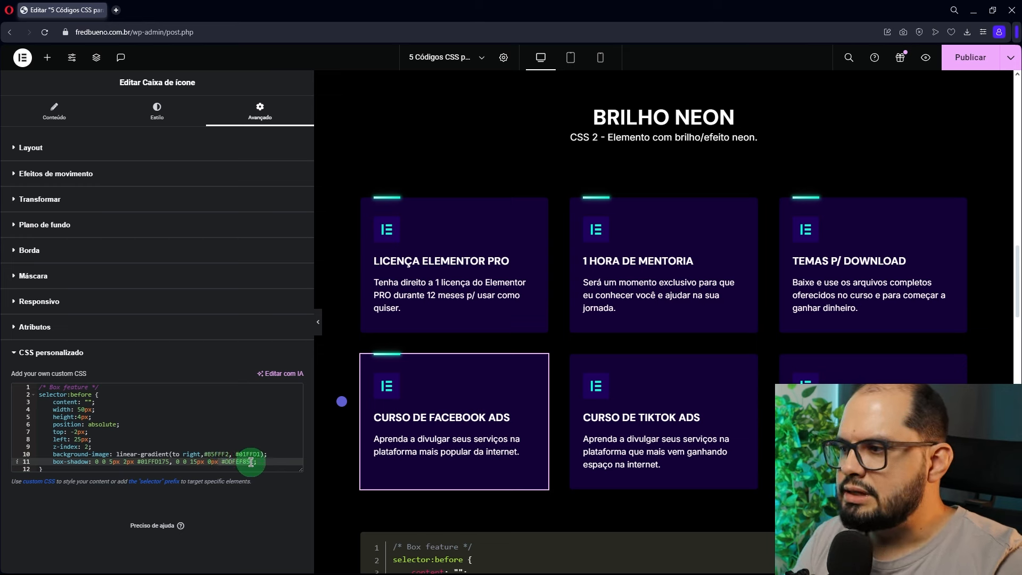
Step: Try a reduced-opacity #5A07FF background on the Curso de Facebook Ads icon box, and switch it to the global Roxo colour #3A1A9E
{"action": "left_click", "coordinate": [75, 225]}
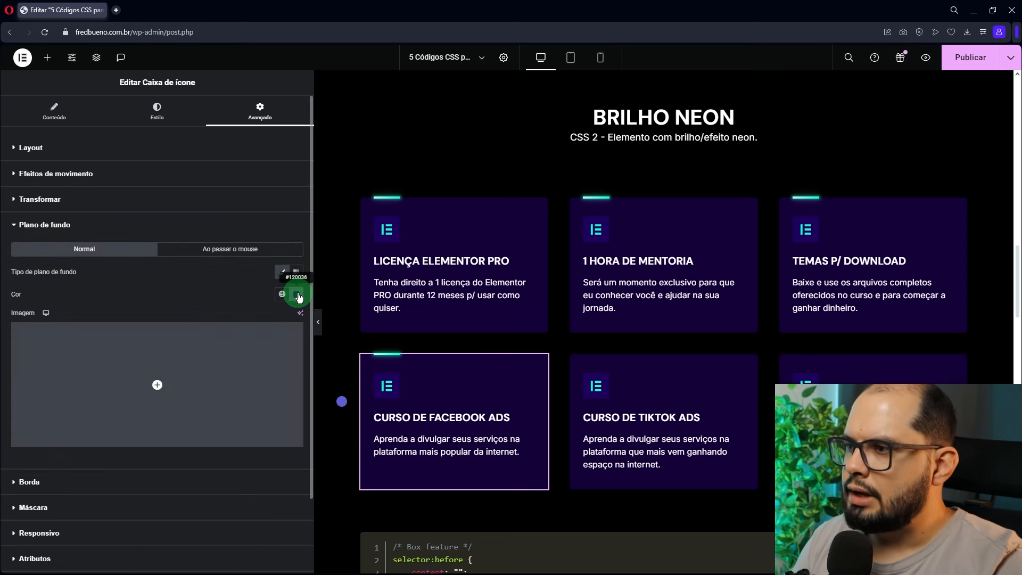
{"action": "left_click", "coordinate": [297, 295]}
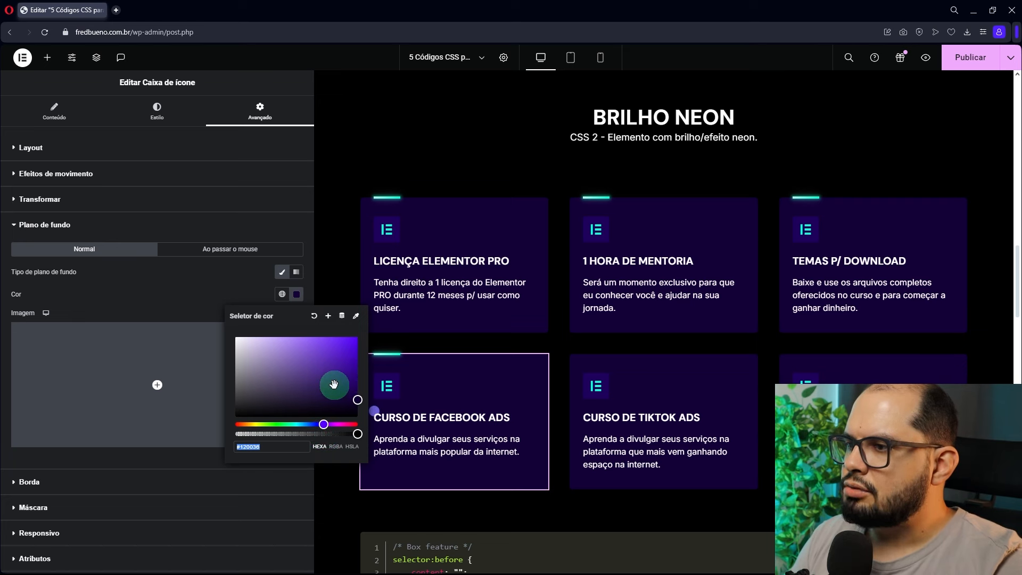
{"action": "left_click", "coordinate": [353, 337]}
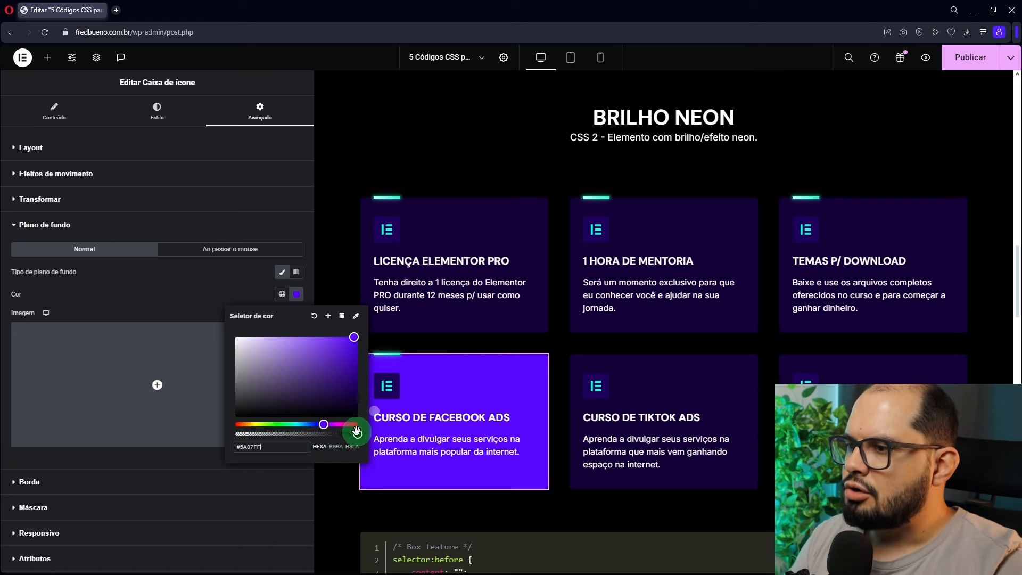
{"action": "left_click_drag", "start_coordinate": [356, 434], "coordinate": [224, 447]}
{"action": "left_click", "coordinate": [245, 304]}
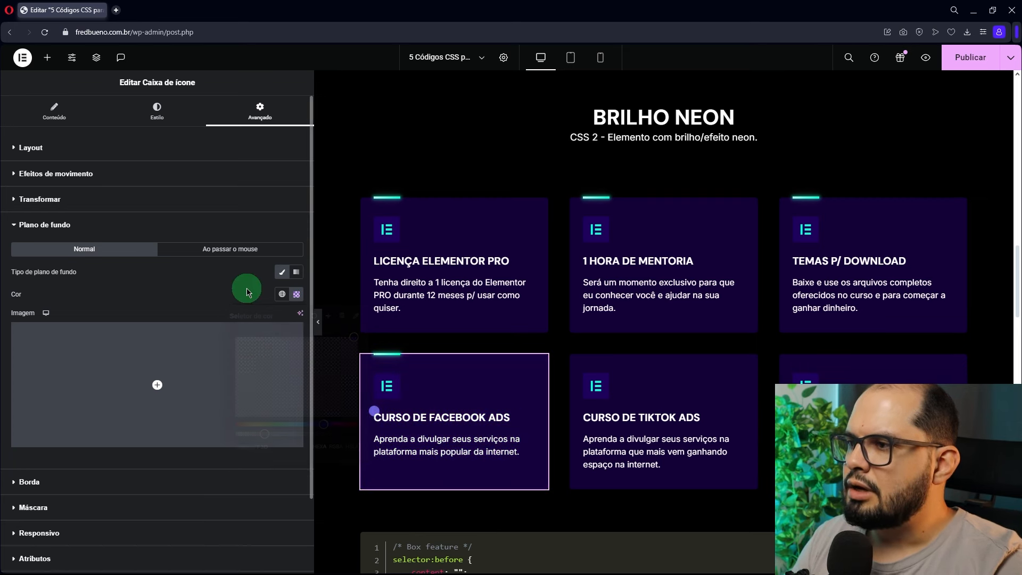
{"action": "left_click", "coordinate": [282, 294]}
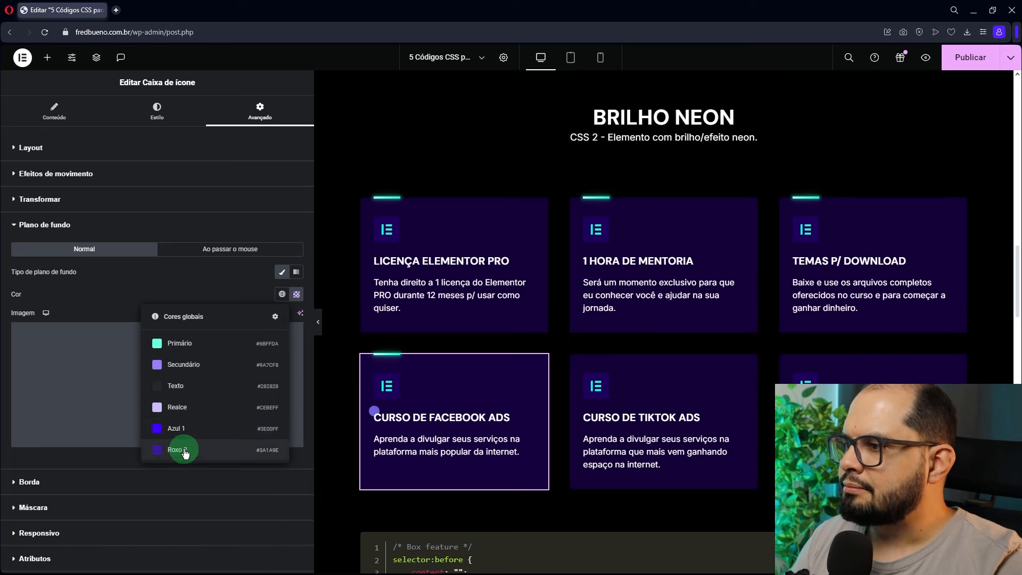
{"action": "left_click", "coordinate": [185, 435]}
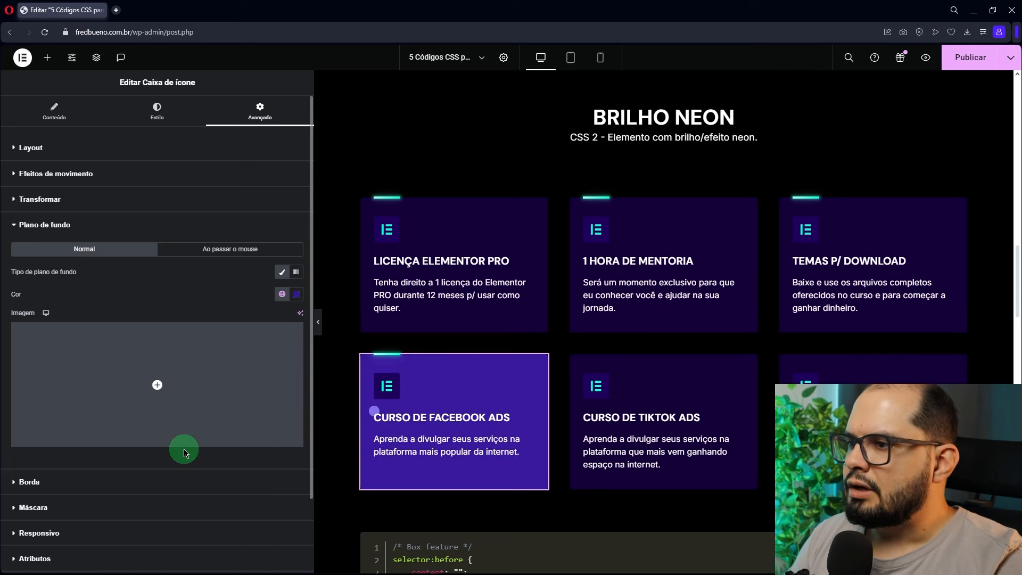
Step: Try to copy the Licença Elementor Pro icon box and paste its style onto the Curso de Facebook Ads box
{"action": "right_click", "coordinate": [530, 238]}
{"action": "left_click", "coordinate": [554, 296]}
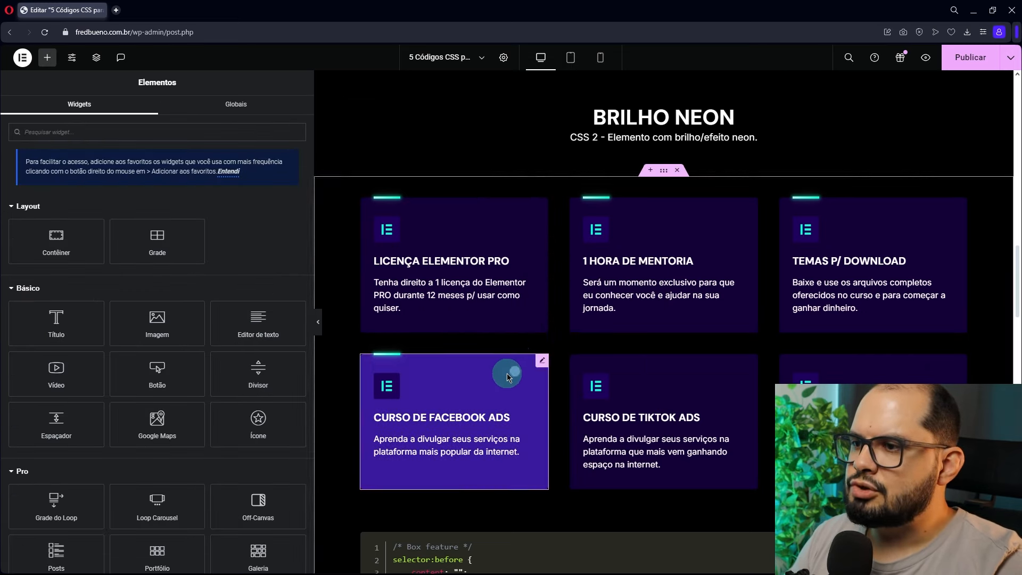
{"action": "right_click", "coordinate": [508, 373]}
{"action": "left_click", "coordinate": [529, 415]}
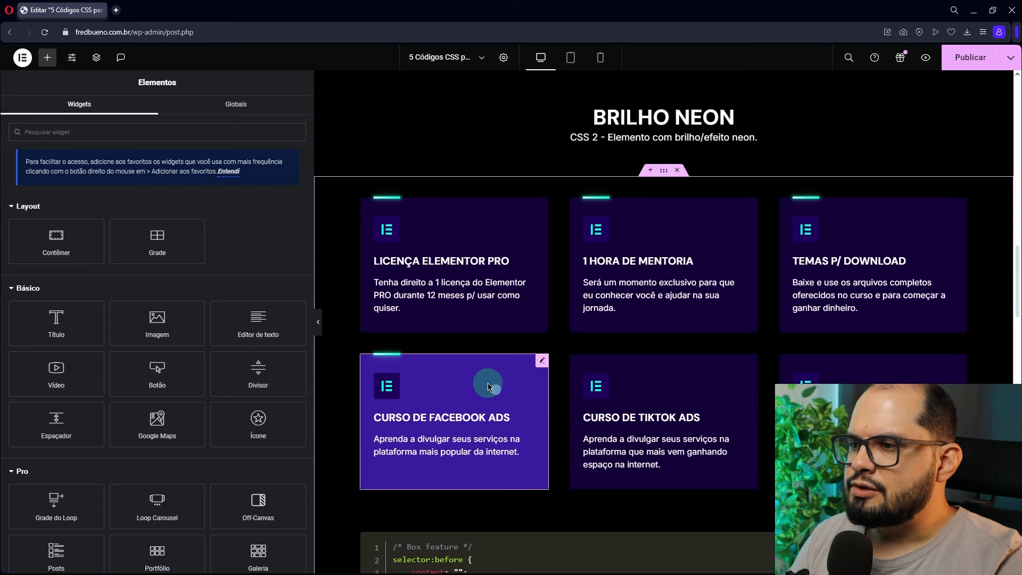
{"action": "right_click", "coordinate": [536, 323]}
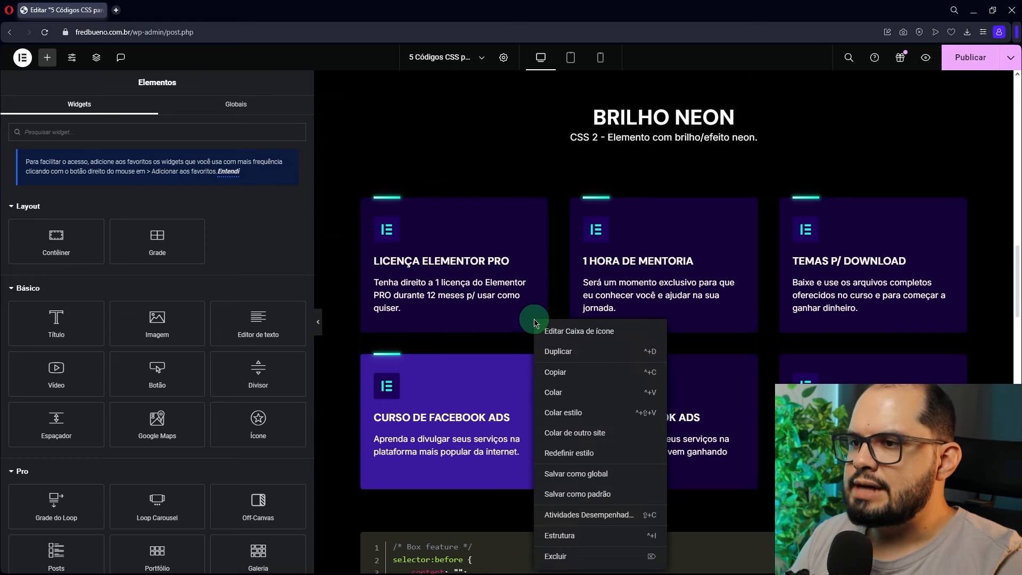
{"action": "left_click", "coordinate": [553, 372]}
{"action": "right_click", "coordinate": [528, 367]}
{"action": "left_click", "coordinate": [551, 419]}
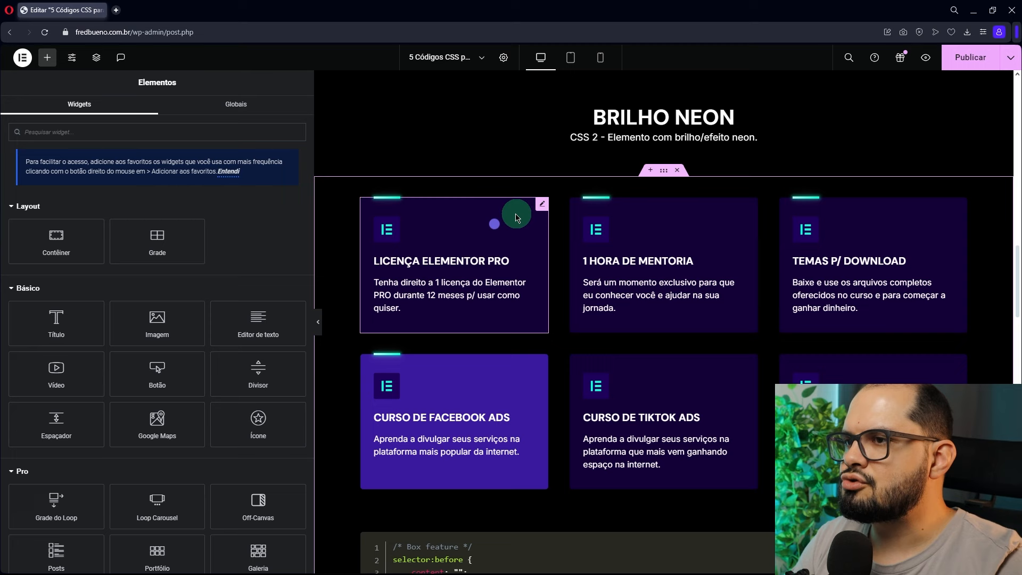
Step: Copy the background colour hex code of the Licença Elementor Pro icon box
{"action": "left_click", "coordinate": [542, 203]}
{"action": "left_click", "coordinate": [264, 126]}
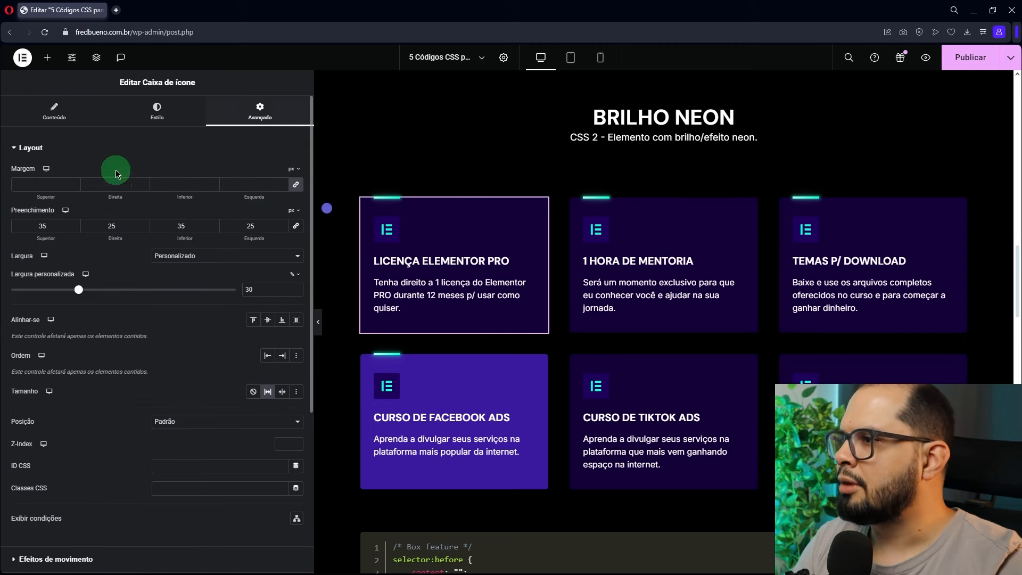
{"action": "left_click", "coordinate": [47, 148]}
{"action": "left_click", "coordinate": [80, 224]}
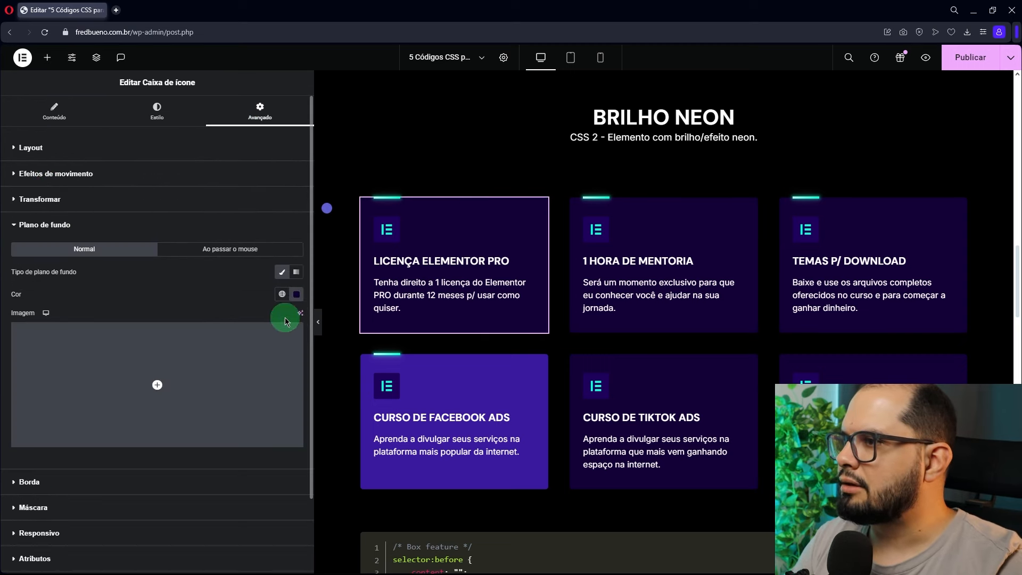
{"action": "left_click", "coordinate": [296, 293]}
{"action": "key", "text": "ctrl+c"}
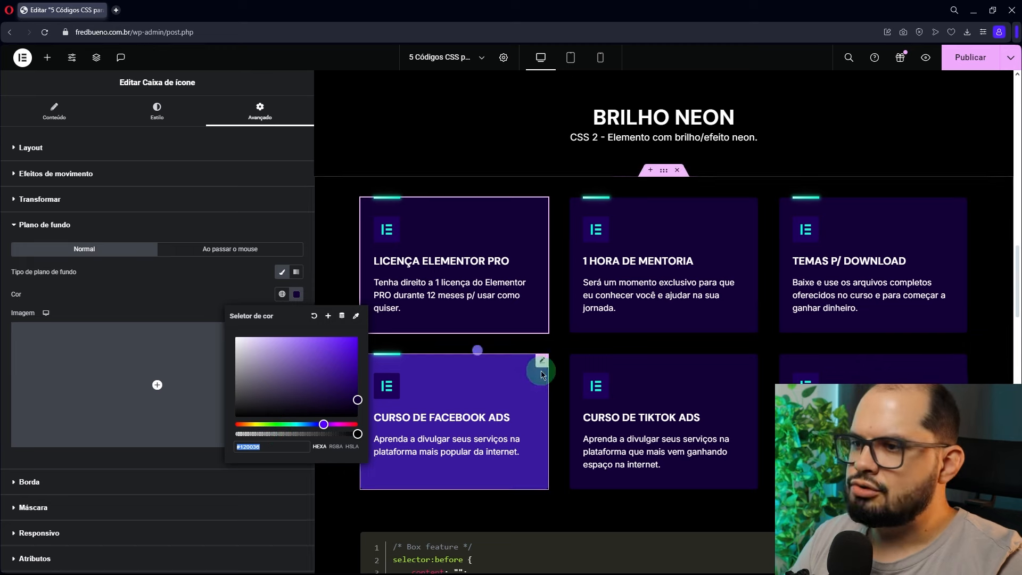
Step: Set the Curso de Facebook Ads icon box's background colour to the copied #120036 and preview the cards at full width
{"action": "left_click", "coordinate": [333, 258]}
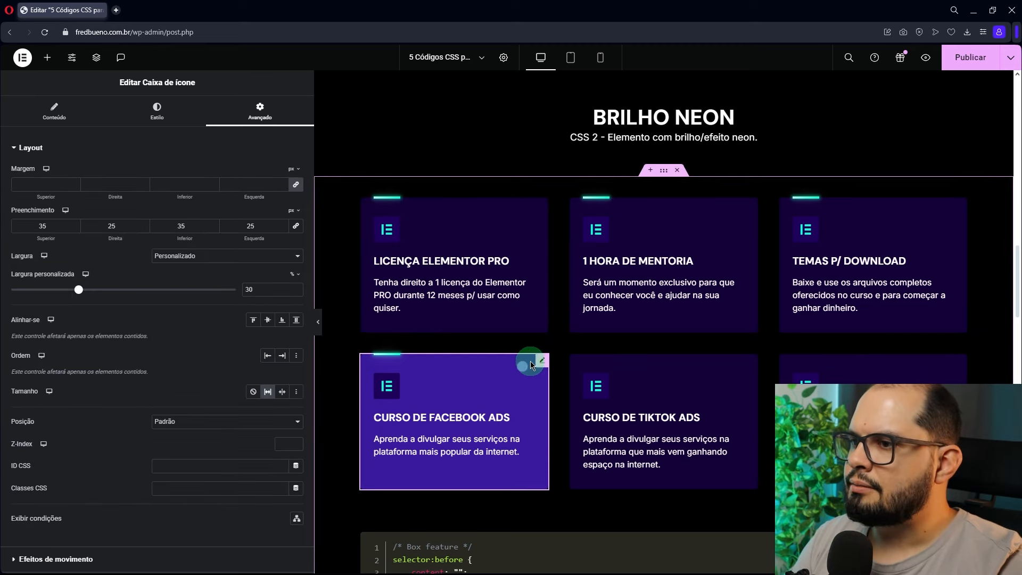
{"action": "left_click", "coordinate": [204, 154]}
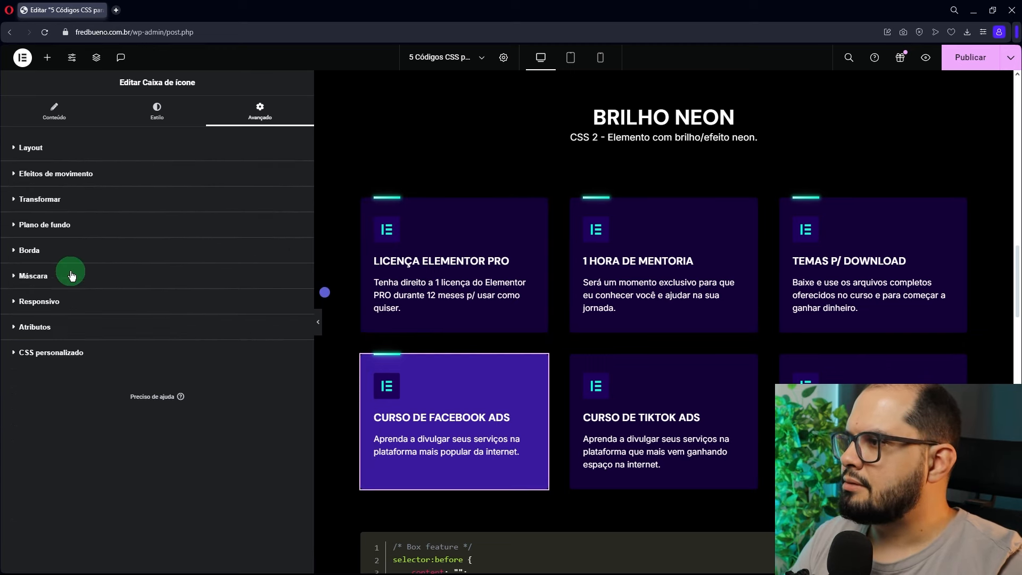
{"action": "left_click", "coordinate": [66, 225]}
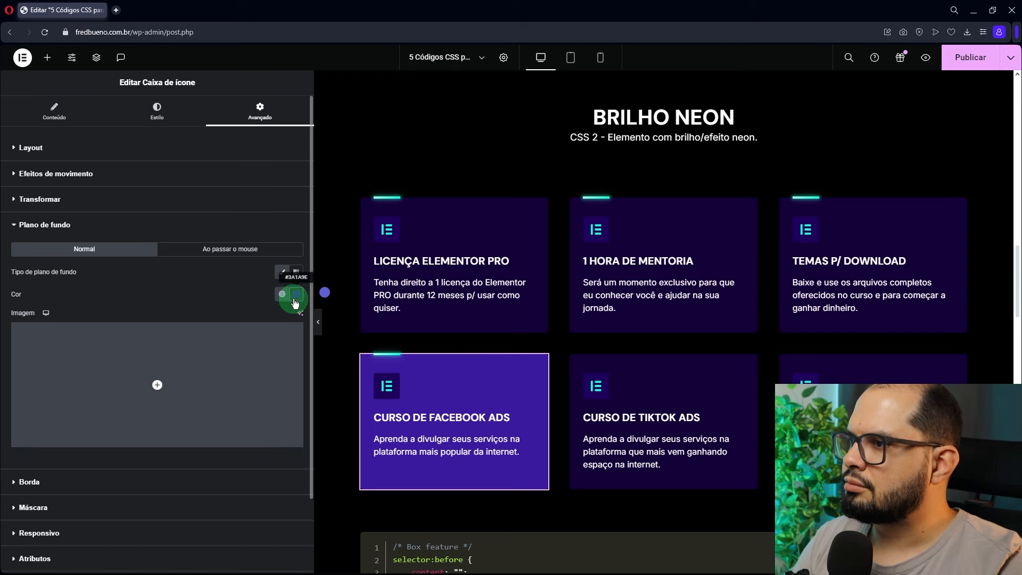
{"action": "left_click", "coordinate": [296, 294]}
{"action": "left_click_drag", "start_coordinate": [262, 446], "coordinate": [235, 443]}
{"action": "key", "text": "ctrl+v"}
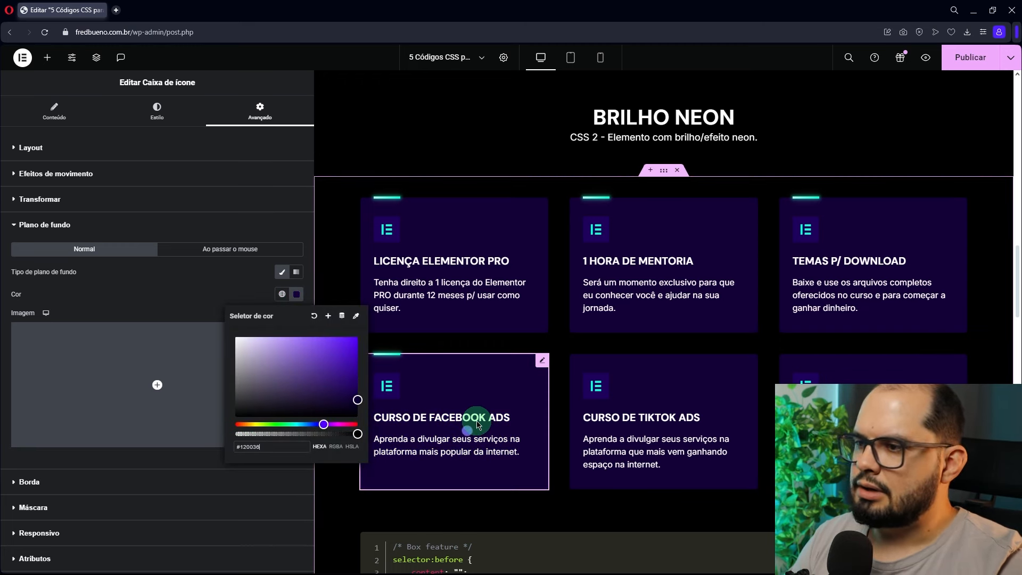
{"action": "left_click", "coordinate": [236, 291]}
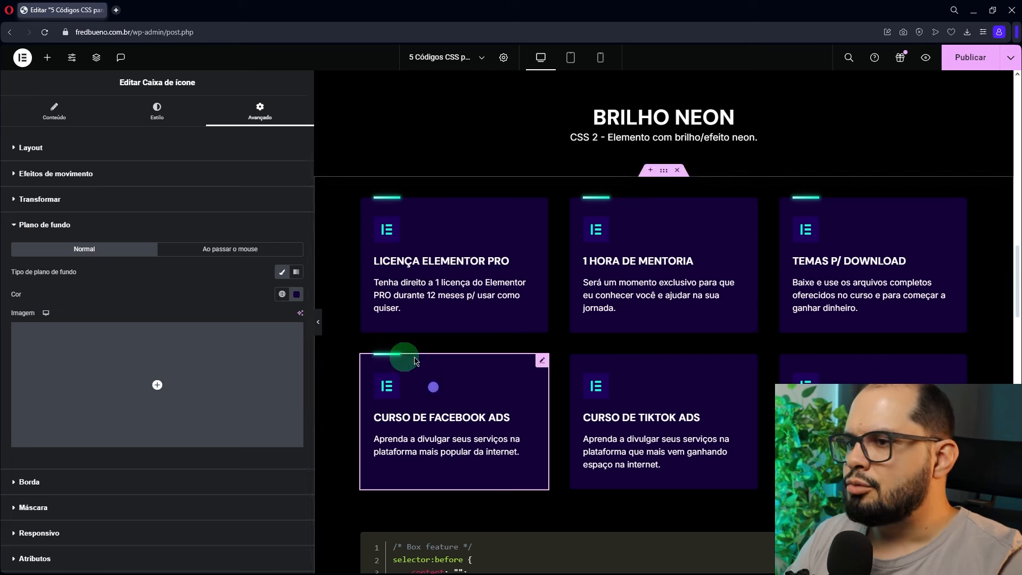
{"action": "left_click", "coordinate": [313, 319]}
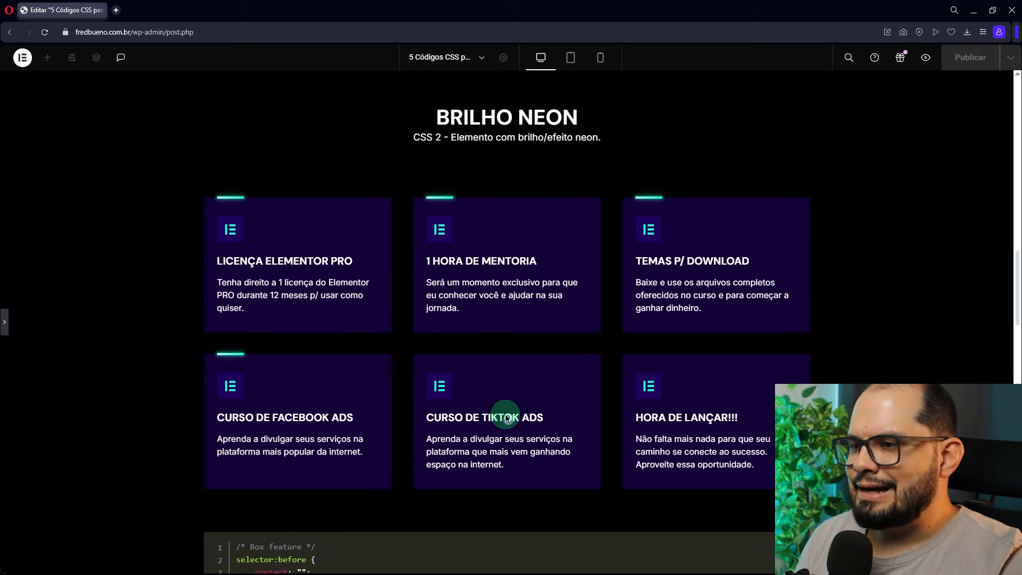
Step: Return to editing and copy the whole Box feature rule from the code block below the Brilho Neon cards
{"action": "left_click", "coordinate": [5, 322]}
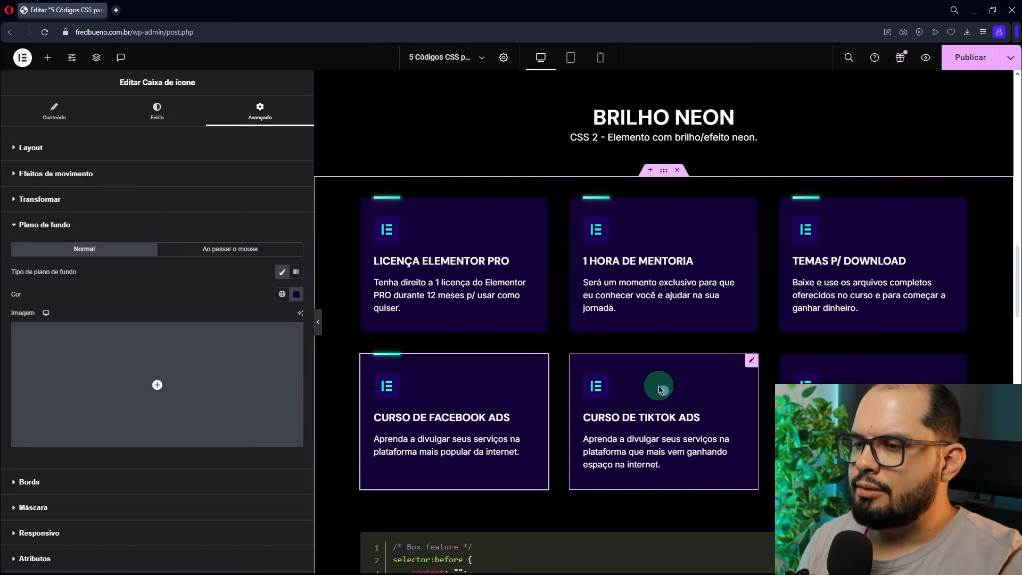
{"action": "scroll", "coordinate": [244, 388], "scroll_direction": "down", "scroll_amount": 3}
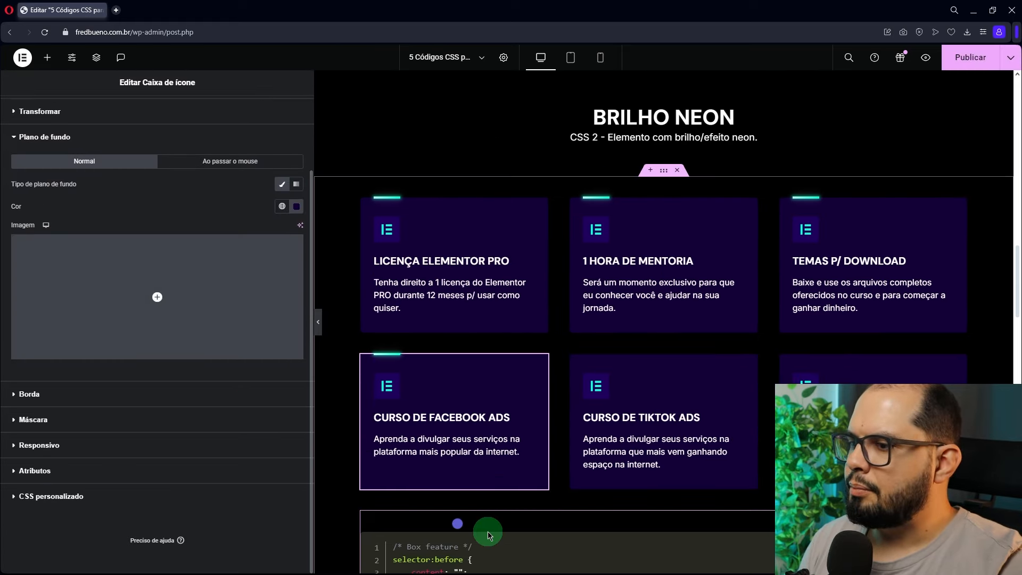
{"action": "scroll", "coordinate": [489, 535], "scroll_direction": "down", "scroll_amount": 2}
{"action": "left_click", "coordinate": [434, 474]}
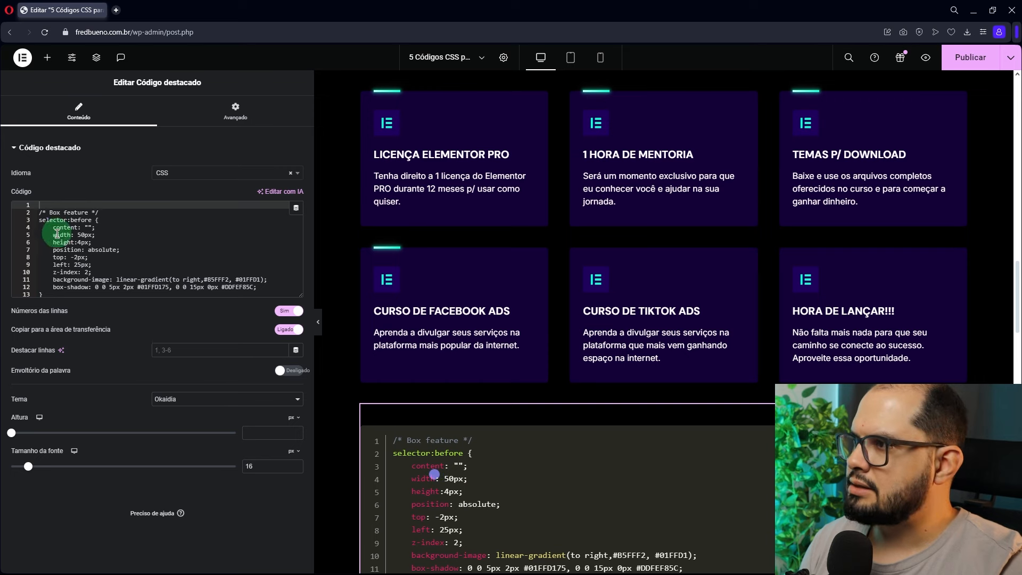
{"action": "left_click_drag", "start_coordinate": [40, 212], "coordinate": [58, 296]}
{"action": "key", "text": "ctrl+c"}
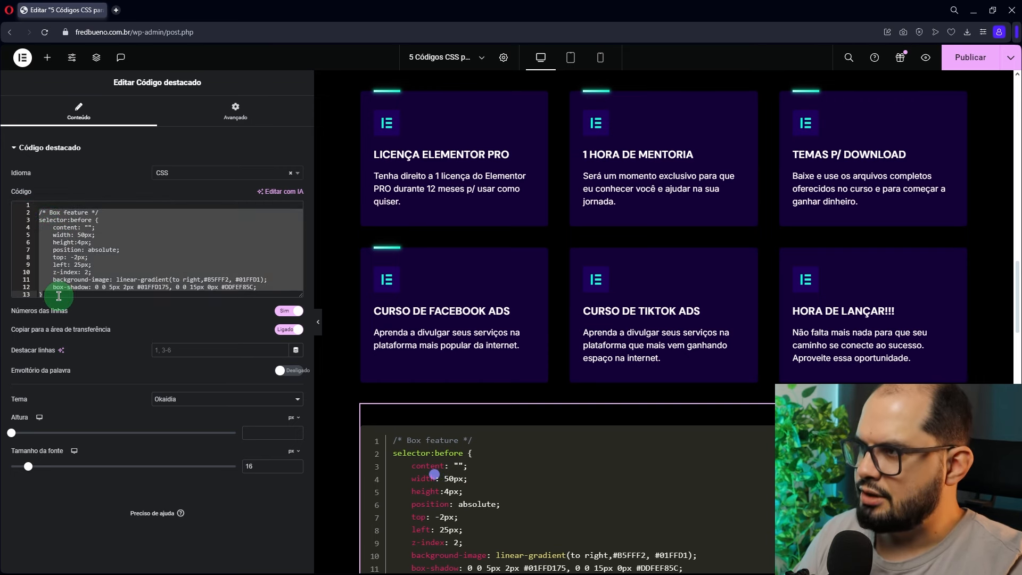
Step: Add the copied Box feature rule as custom CSS on the Curso de TikTok Ads icon box and preview the cards at full width
{"action": "left_click", "coordinate": [464, 256]}
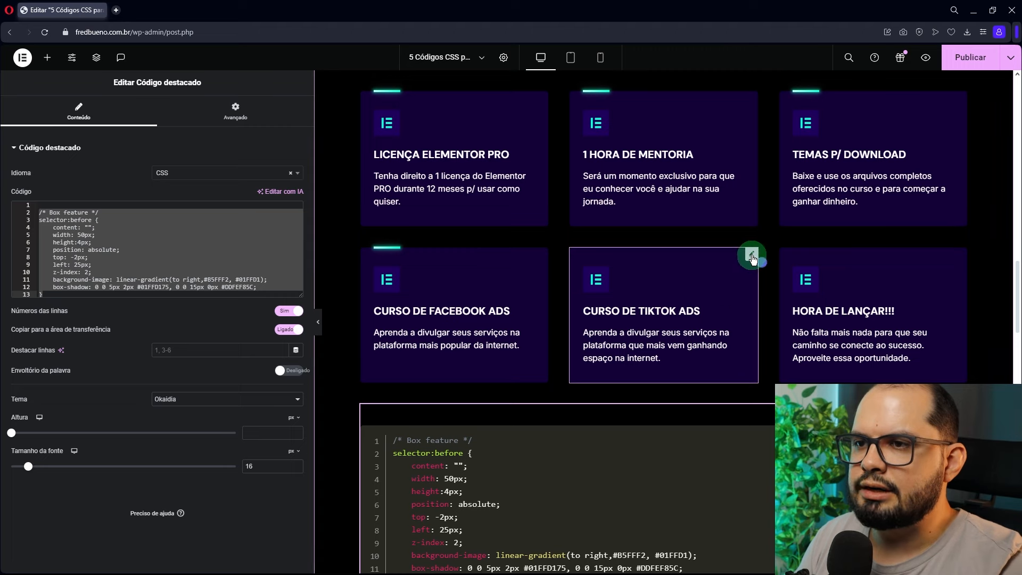
{"action": "left_click", "coordinate": [752, 255]}
{"action": "left_click", "coordinate": [273, 117]}
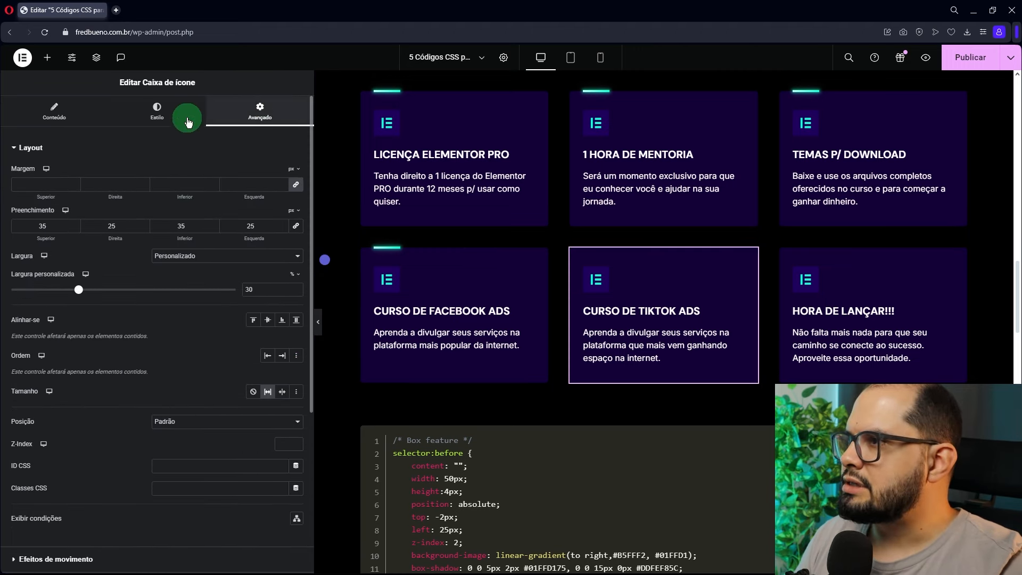
{"action": "left_click", "coordinate": [50, 145]}
{"action": "left_click", "coordinate": [47, 354]}
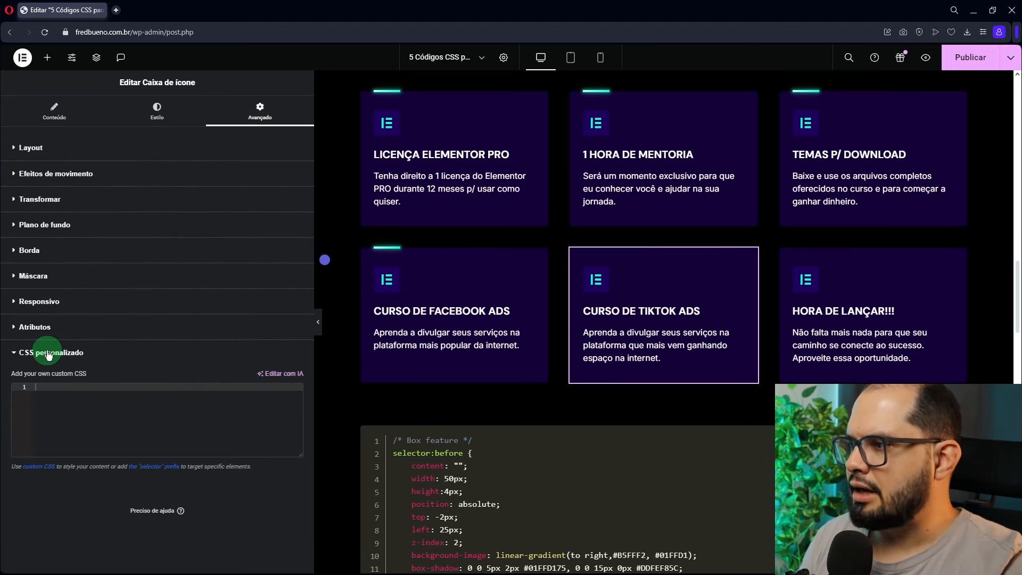
{"action": "left_click", "coordinate": [47, 401]}
{"action": "key", "text": "ctrl+v"}
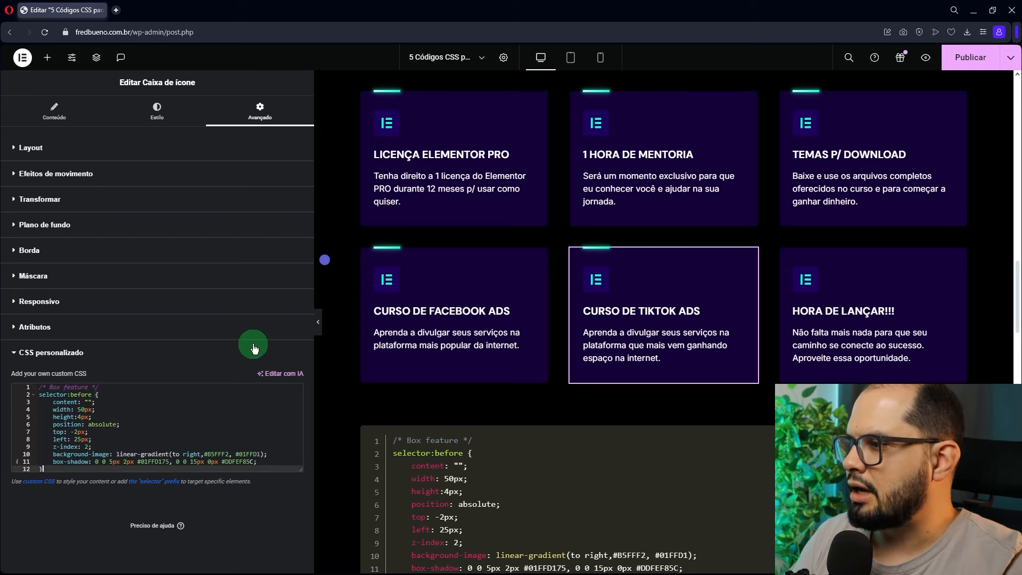
{"action": "left_click", "coordinate": [319, 323]}
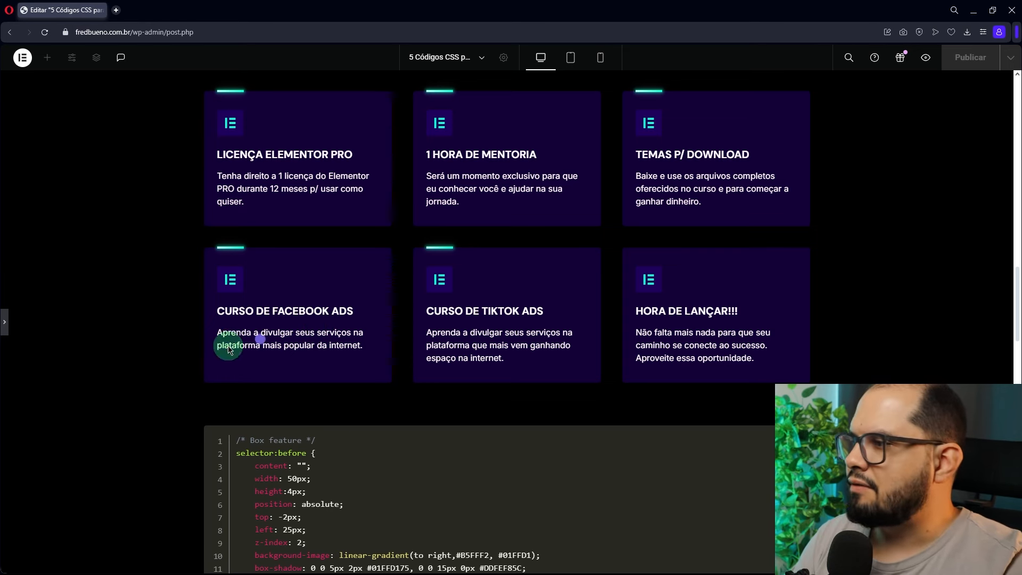
Step: Copy the Curso de TikTok Ads icon box and paste its style onto the Hora de Lançar!!! box
{"action": "left_click", "coordinate": [5, 325]}
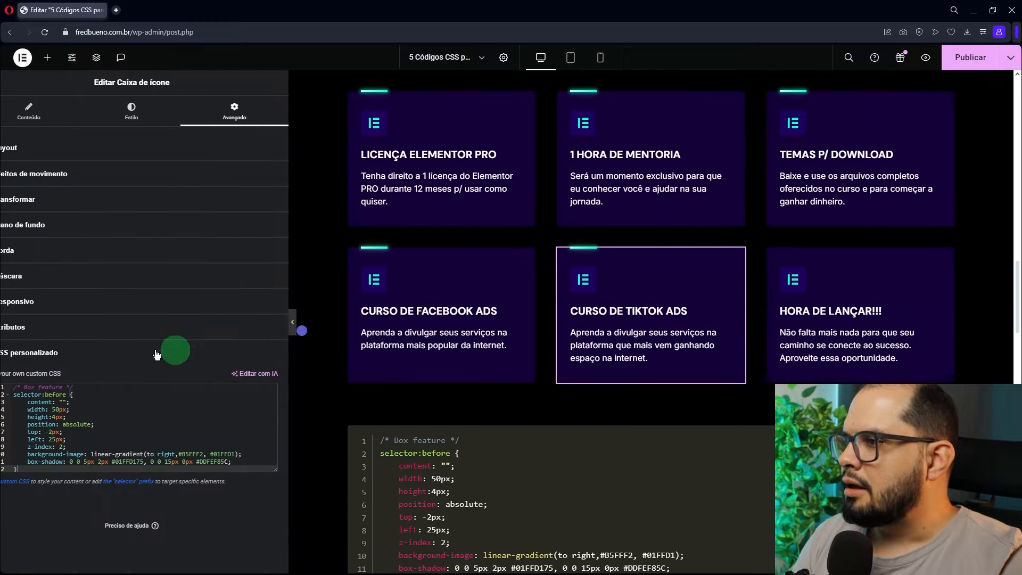
{"action": "left_click", "coordinate": [852, 263]}
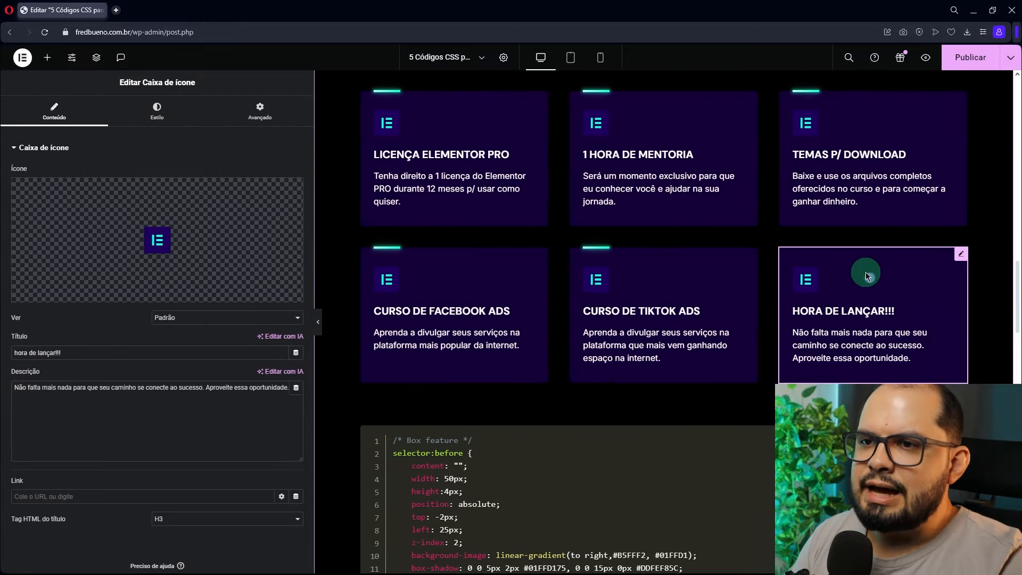
{"action": "right_click", "coordinate": [726, 277]}
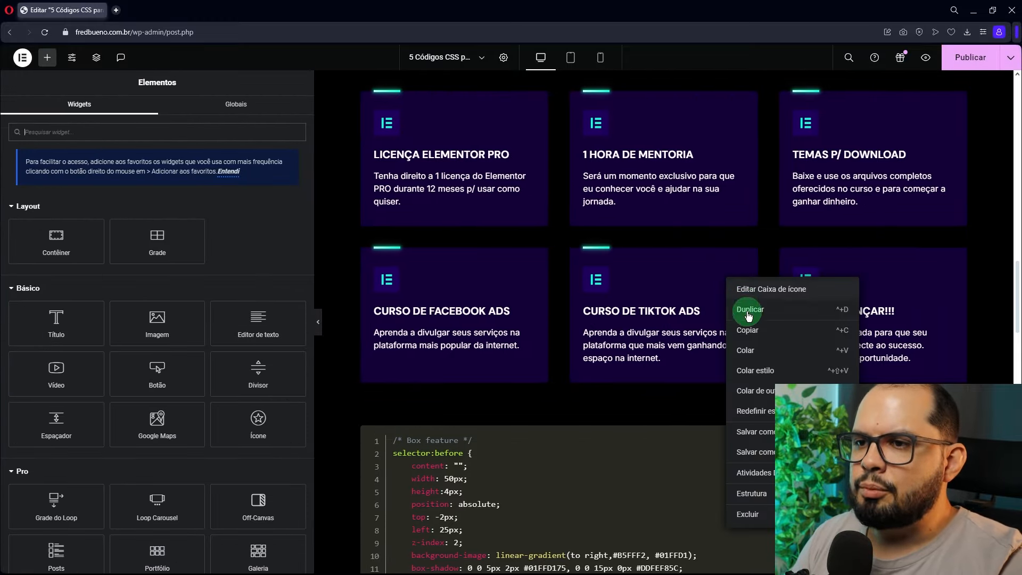
{"action": "left_click", "coordinate": [753, 332]}
{"action": "right_click", "coordinate": [878, 285]}
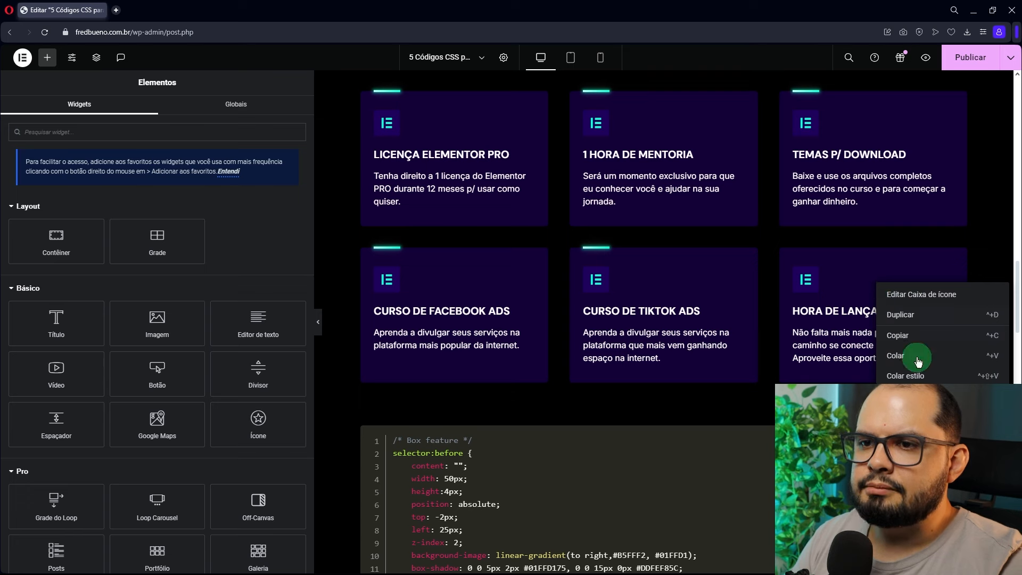
{"action": "left_click", "coordinate": [905, 376]}
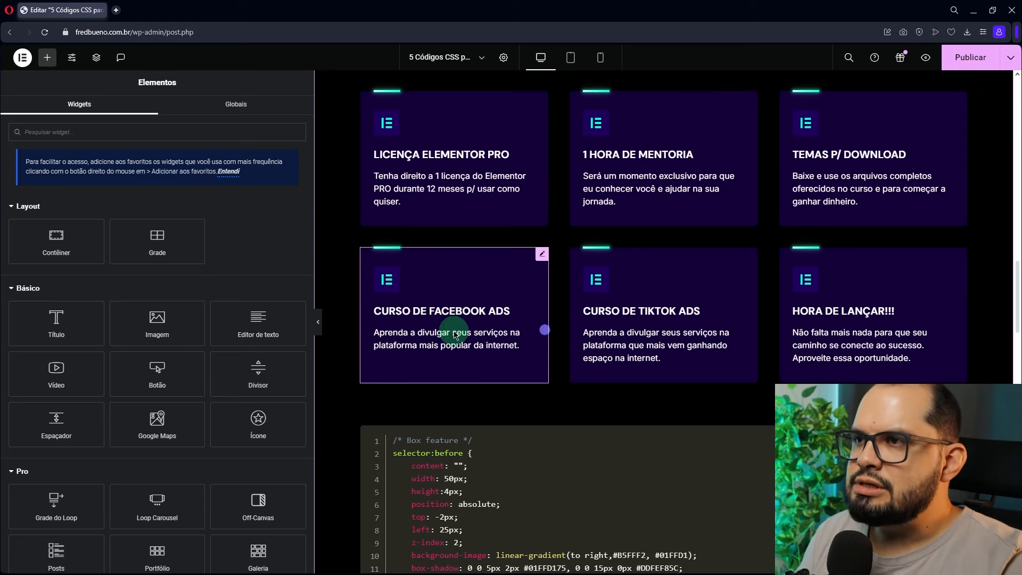
Step: Preview the Brilho Neon cards at full width and move on to the Botão Animado section with its button and code
{"action": "left_click", "coordinate": [318, 322]}
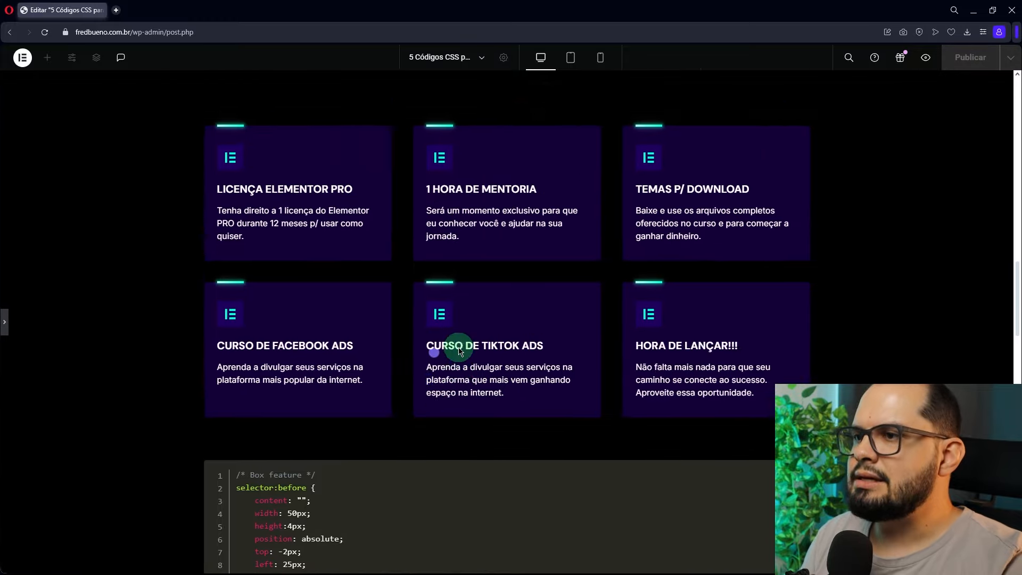
{"action": "scroll", "coordinate": [444, 351], "scroll_direction": "up", "scroll_amount": 3}
{"action": "scroll", "coordinate": [460, 352], "scroll_direction": "down", "scroll_amount": 1}
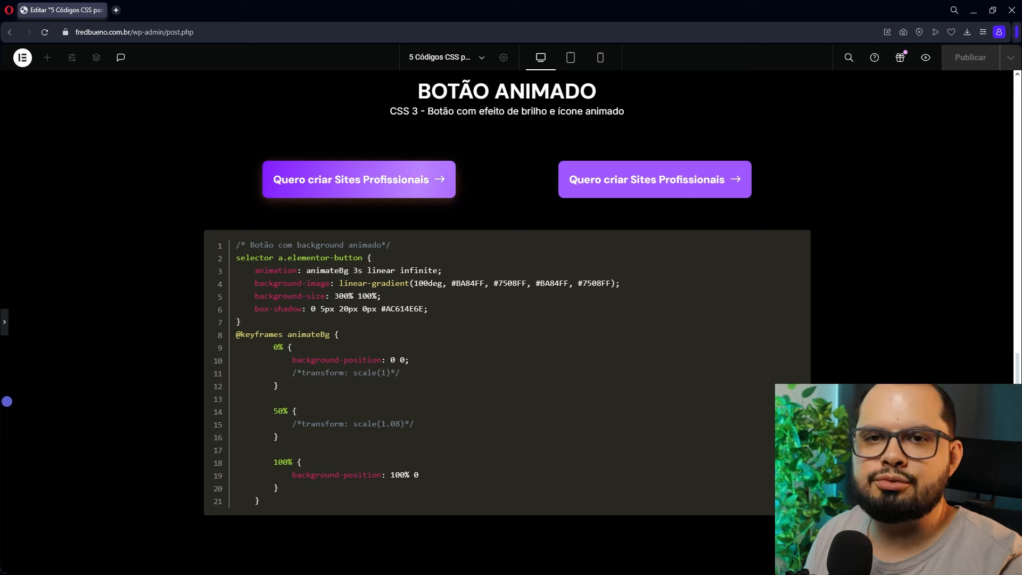
Step: Copy the full animated background CSS from the code block in the Botão Animado section
{"action": "scroll", "coordinate": [127, 437], "scroll_direction": "up", "scroll_amount": 2}
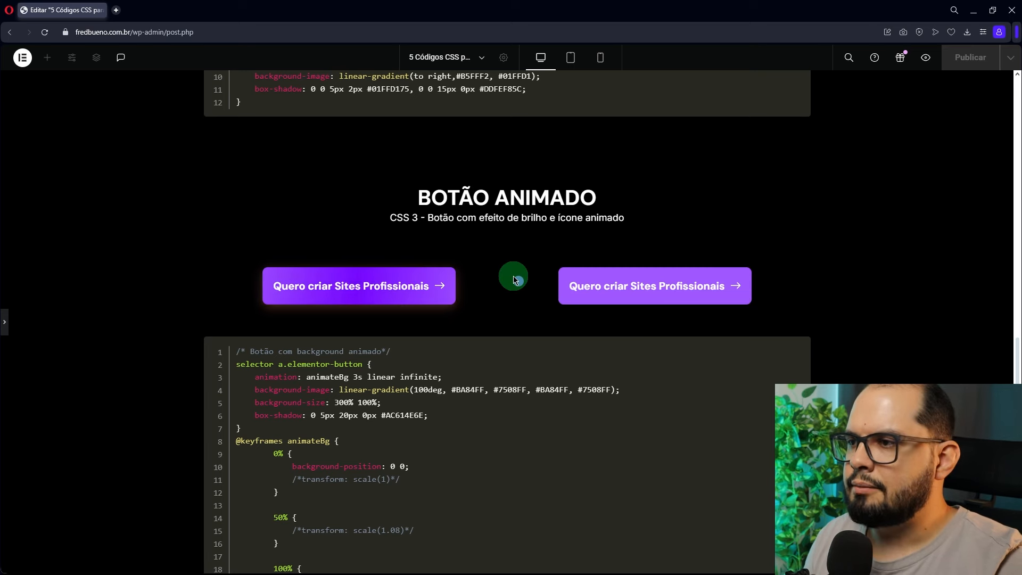
{"action": "scroll", "coordinate": [513, 276], "scroll_direction": "down", "scroll_amount": 1}
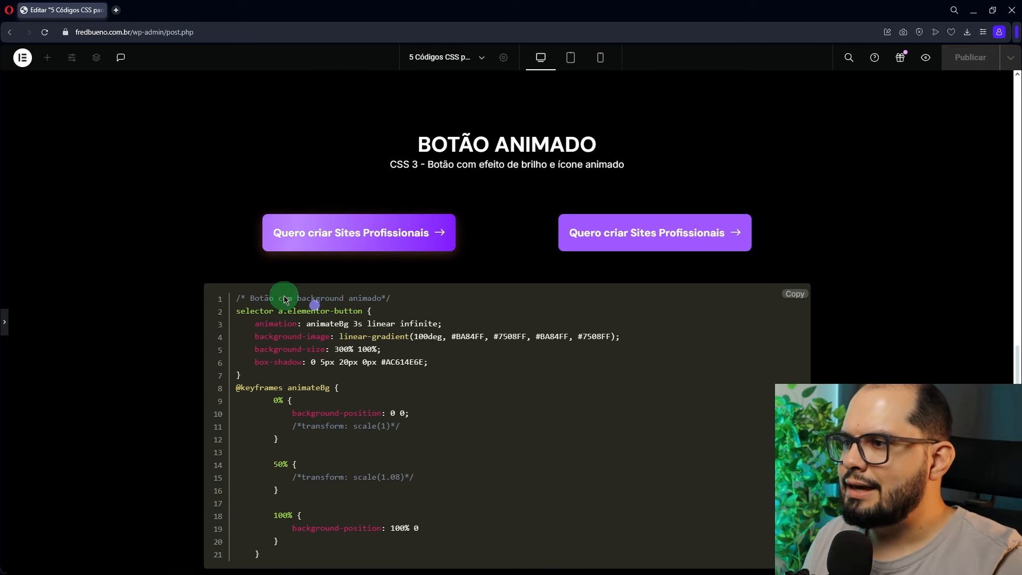
{"action": "scroll", "coordinate": [306, 387], "scroll_direction": "down", "scroll_amount": 1}
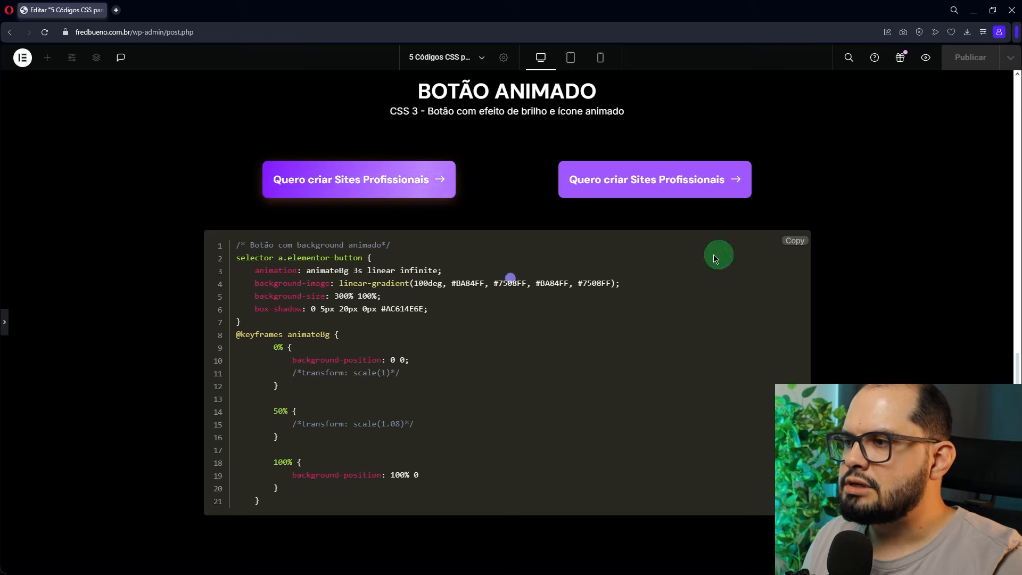
{"action": "left_click", "coordinate": [787, 246]}
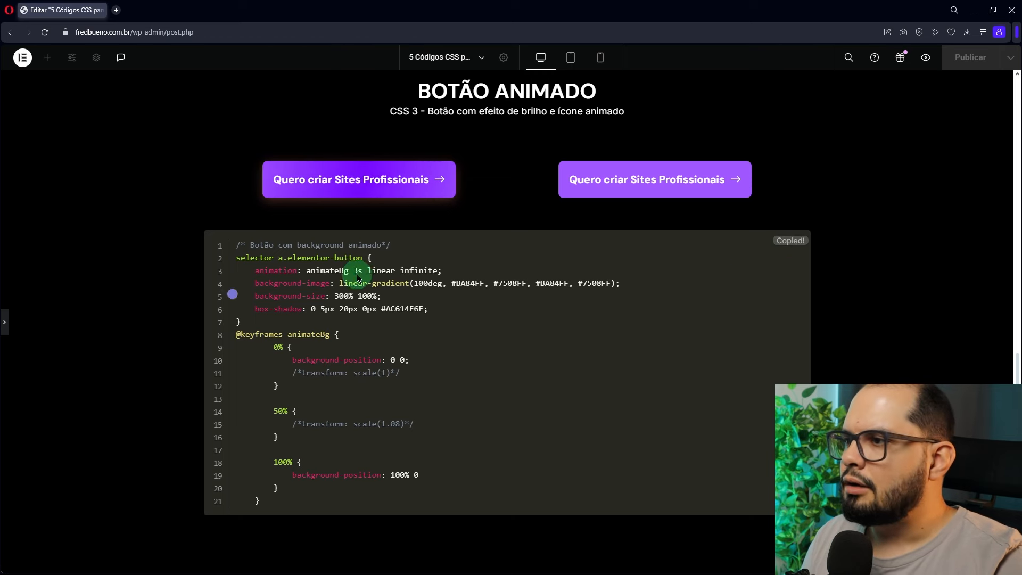
Step: Paste the copied animateBg code as custom CSS on the second, plain purple Quero criar Sites Profissionais button
{"action": "left_click", "coordinate": [4, 321]}
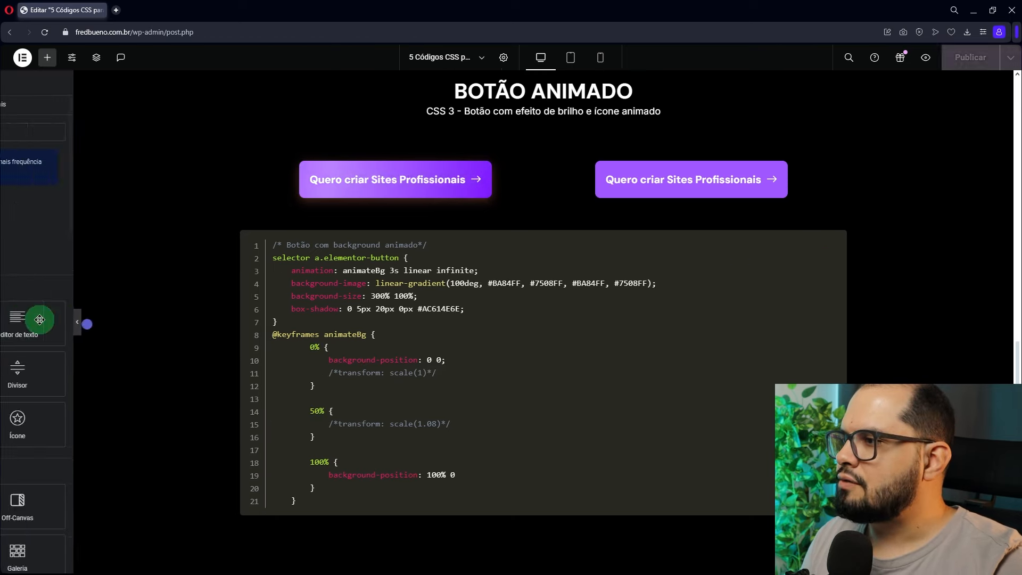
{"action": "left_click", "coordinate": [950, 173]}
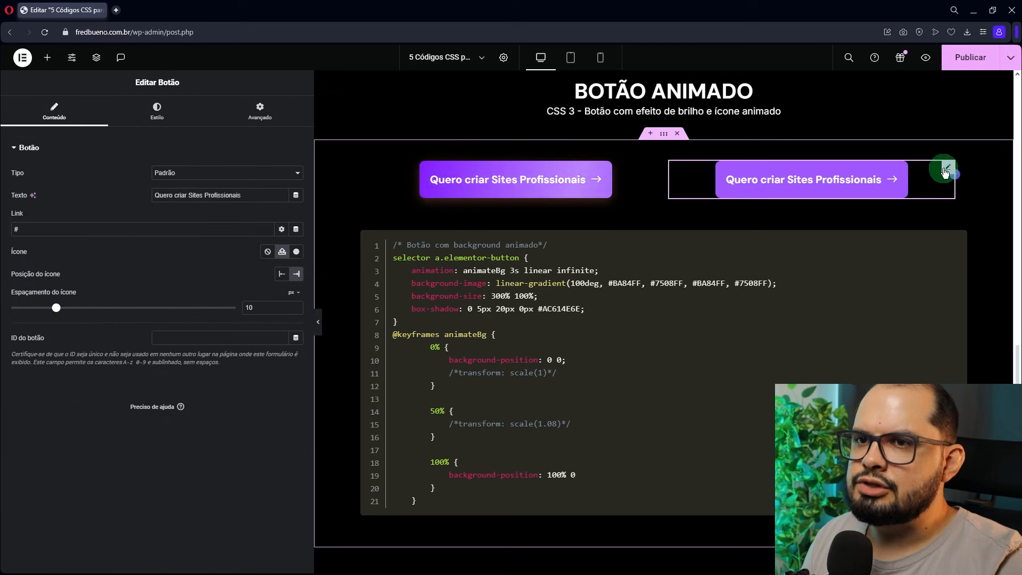
{"action": "left_click", "coordinate": [272, 110]}
{"action": "left_click", "coordinate": [45, 144]}
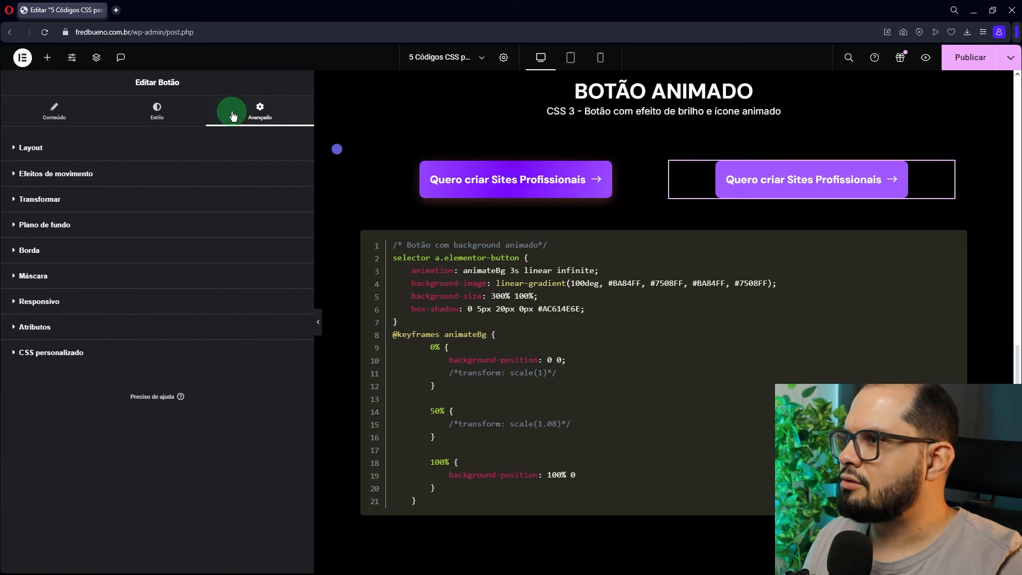
{"action": "left_click", "coordinate": [71, 353]}
{"action": "left_click", "coordinate": [67, 395]}
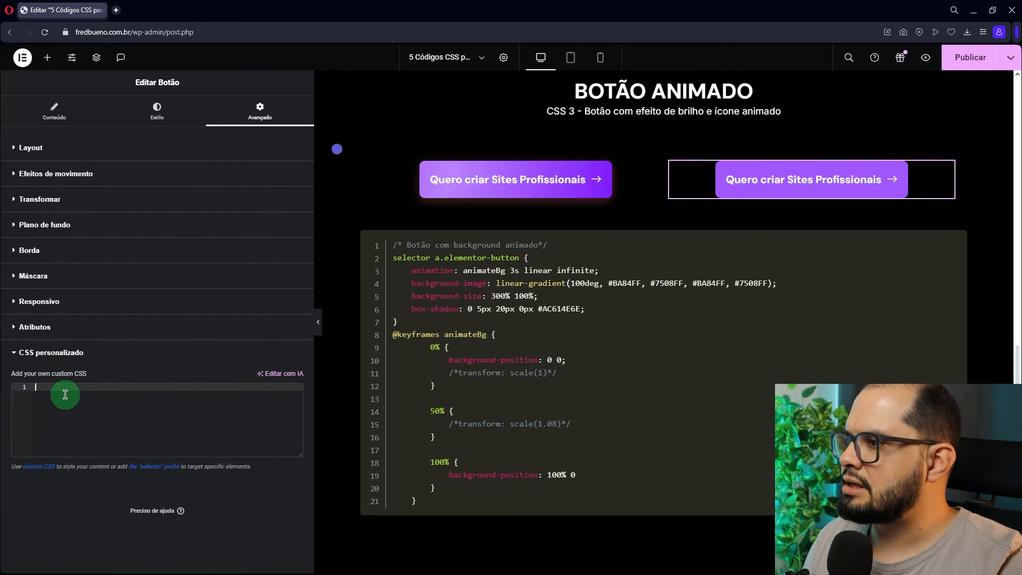
{"action": "key", "text": "ctrl+v"}
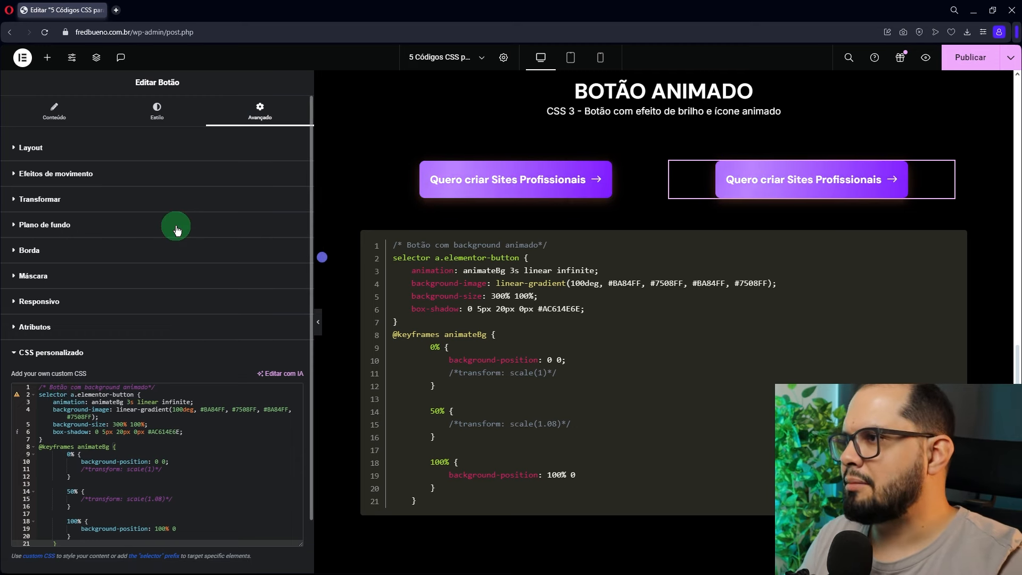
Step: Review the second button's style settings and its custom CSS, and preview both buttons at full width
{"action": "left_click", "coordinate": [157, 112]}
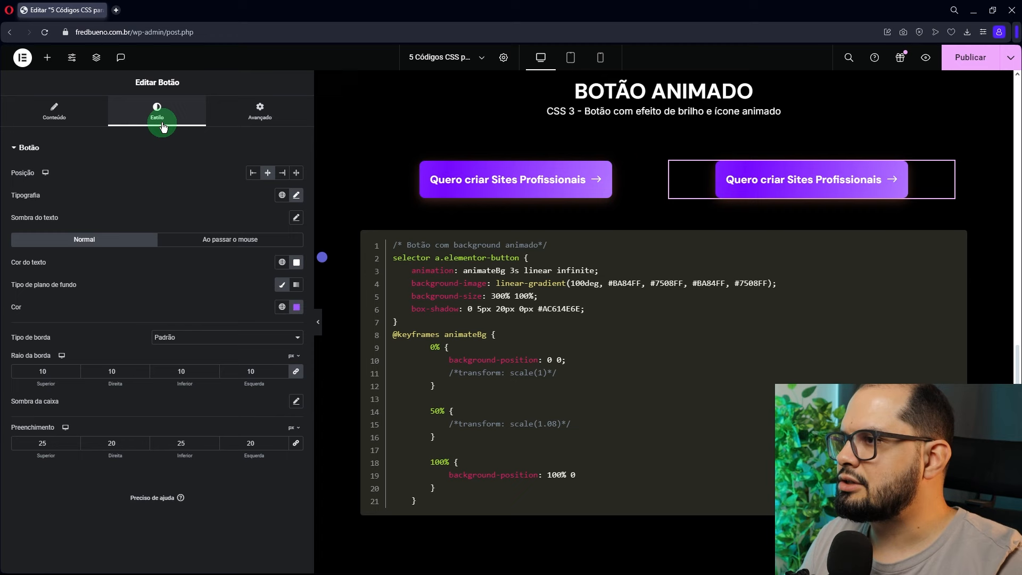
{"action": "left_click", "coordinate": [285, 287]}
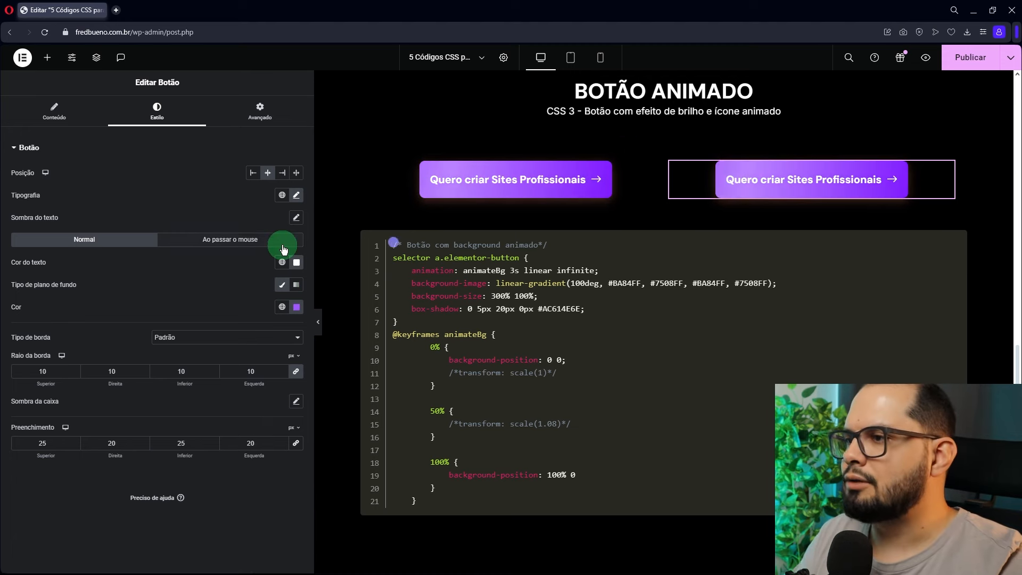
{"action": "left_click", "coordinate": [270, 114]}
{"action": "left_click", "coordinate": [69, 146]}
{"action": "left_click", "coordinate": [81, 354]}
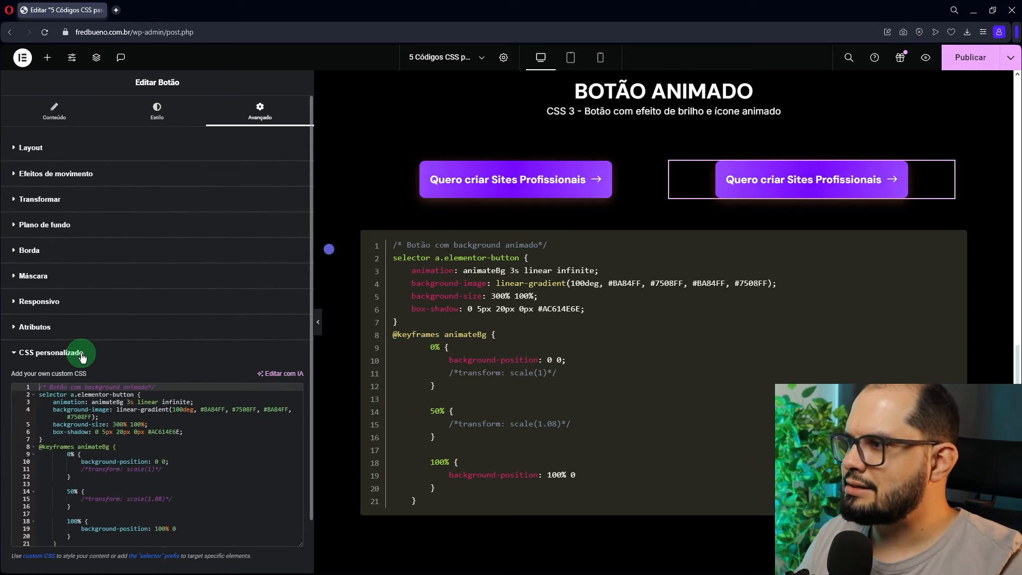
{"action": "scroll", "coordinate": [187, 422], "scroll_direction": "down", "scroll_amount": 2}
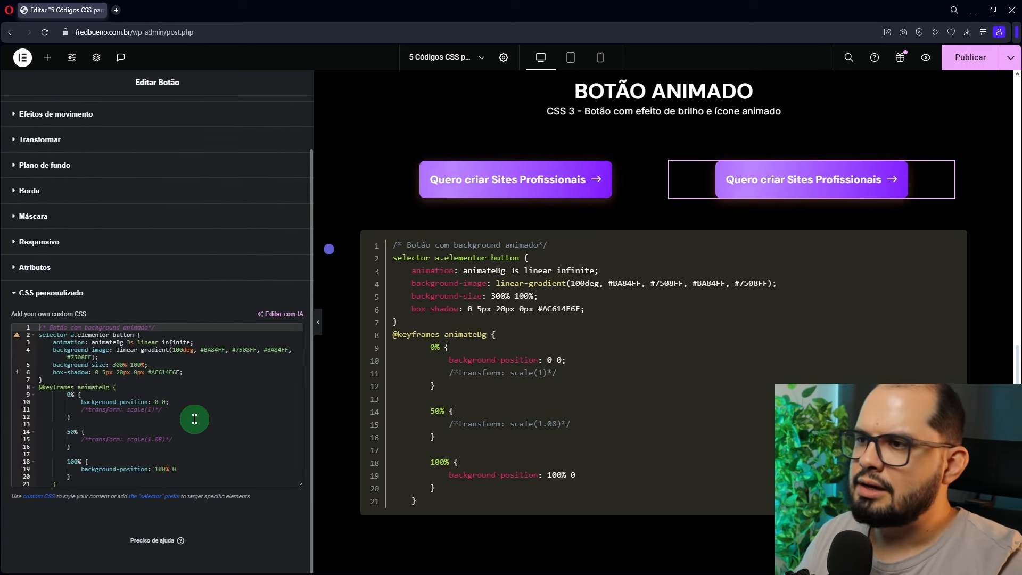
{"action": "left_click", "coordinate": [319, 327]}
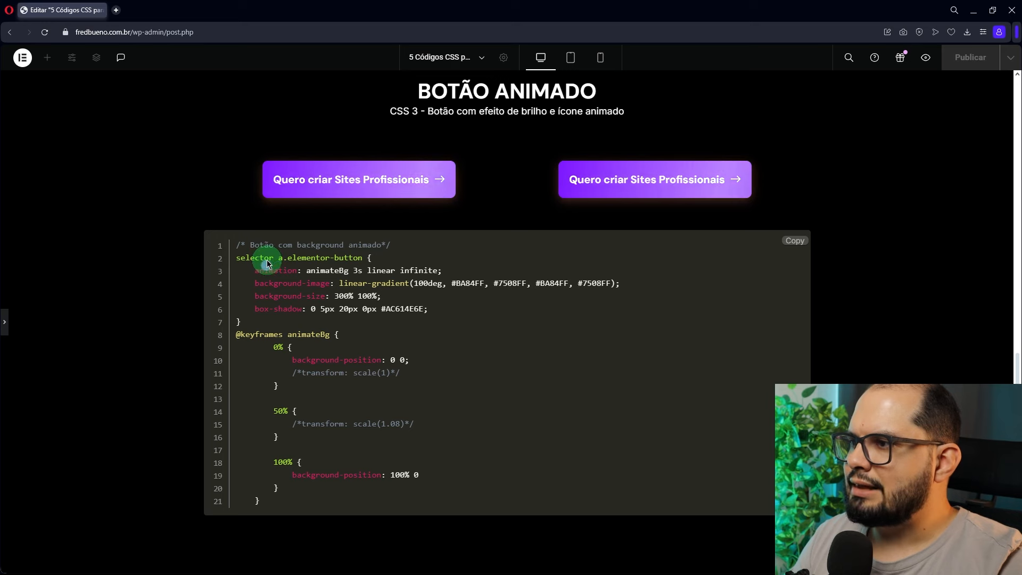
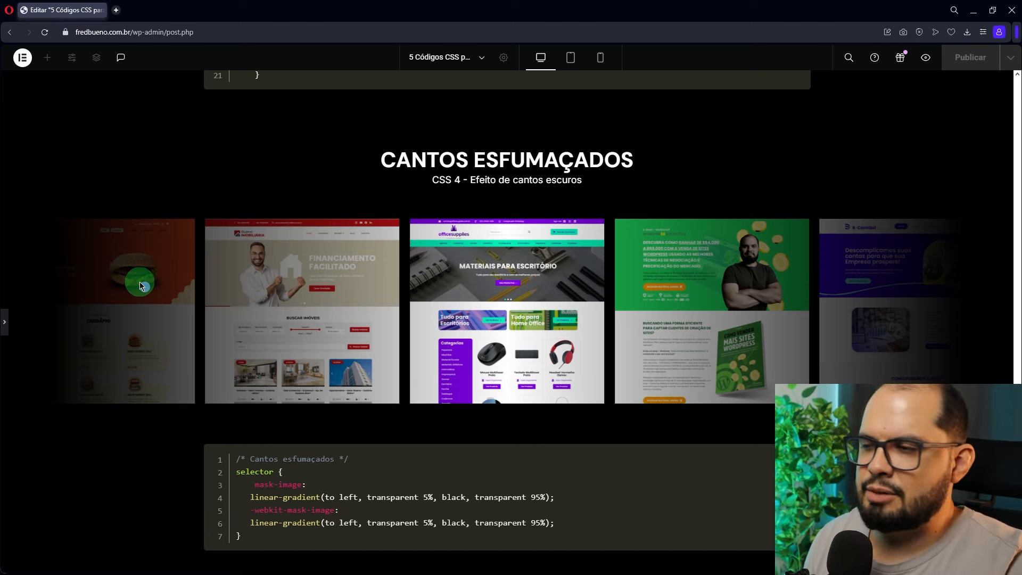
Step: Open the Cantos Esfumaçados code block for editing and duplicate its -webkit-mask-image declaration with the linear-gradient line below the original
{"action": "scroll", "coordinate": [139, 282], "scroll_direction": "down", "scroll_amount": 1}
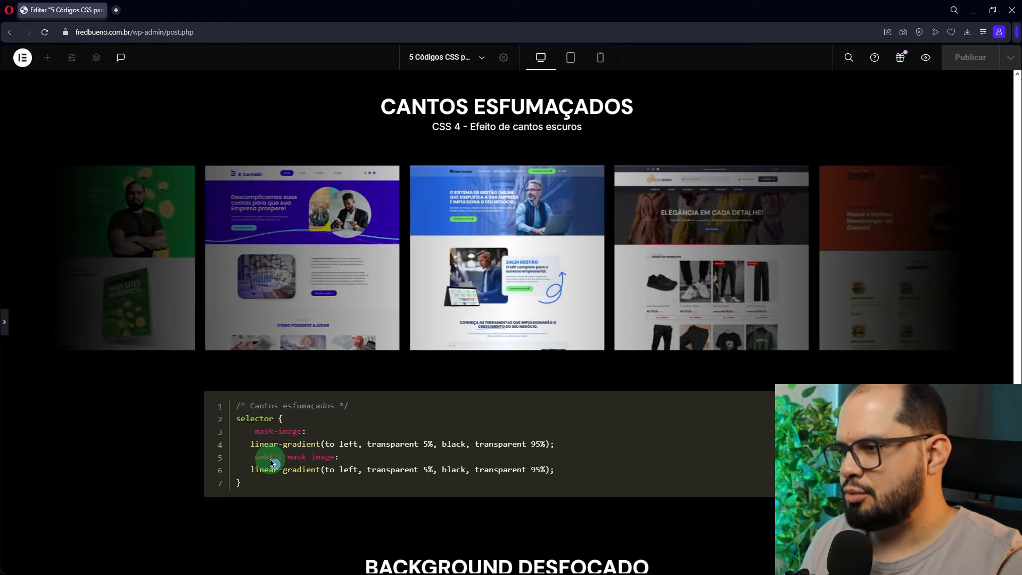
{"action": "left_click", "coordinate": [4, 323]}
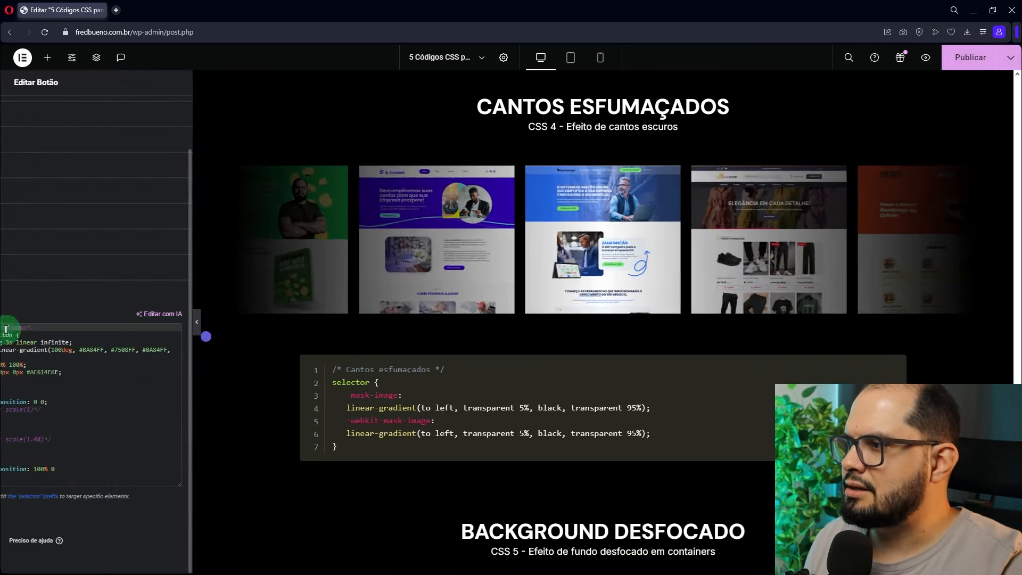
{"action": "left_click", "coordinate": [342, 394]}
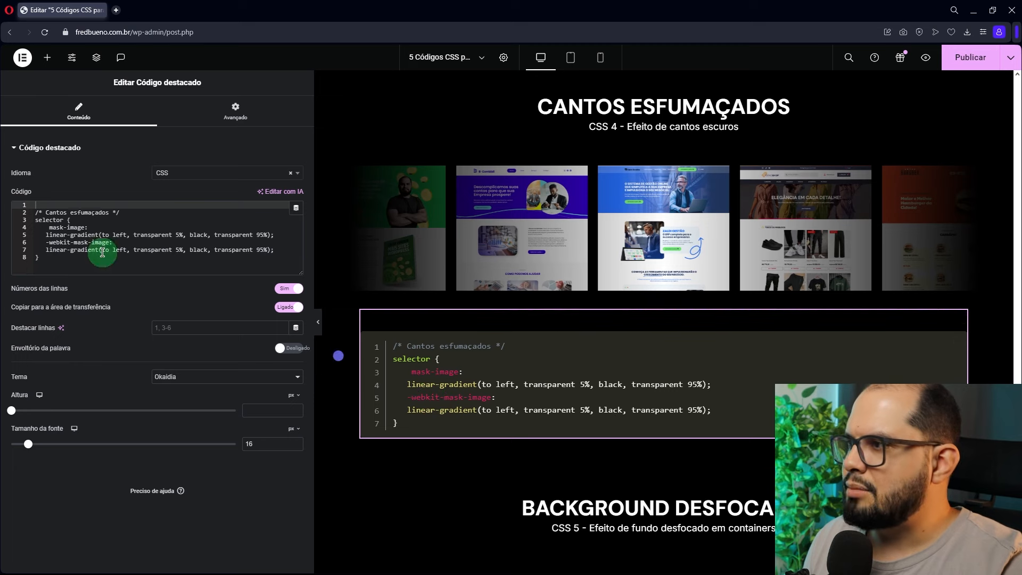
{"action": "left_click_drag", "start_coordinate": [36, 242], "coordinate": [274, 249]}
{"action": "key", "text": "ctrl+c"}
{"action": "left_click", "coordinate": [275, 250]}
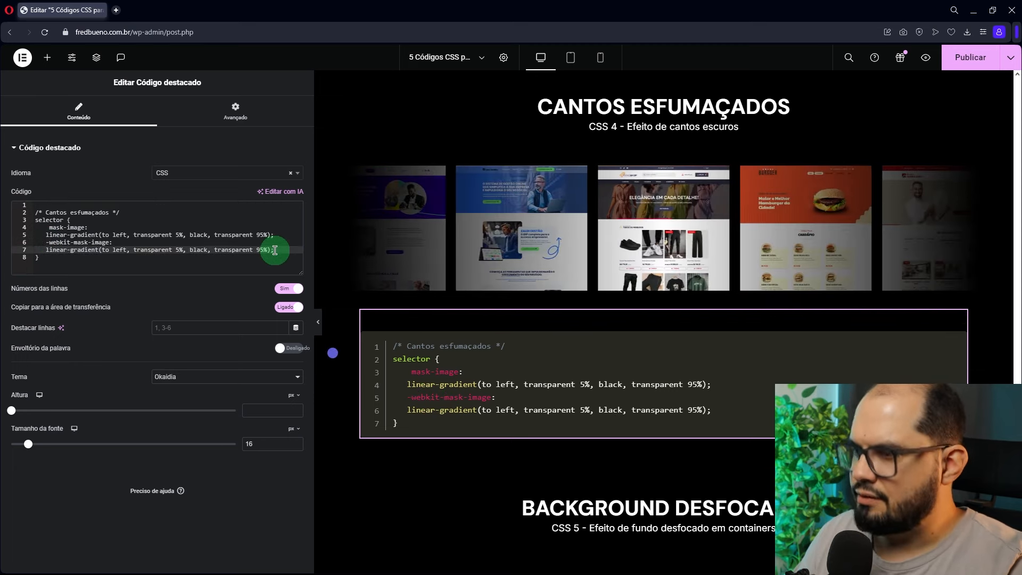
{"action": "key", "text": "Return"}
{"action": "key", "text": "ctrl+v"}
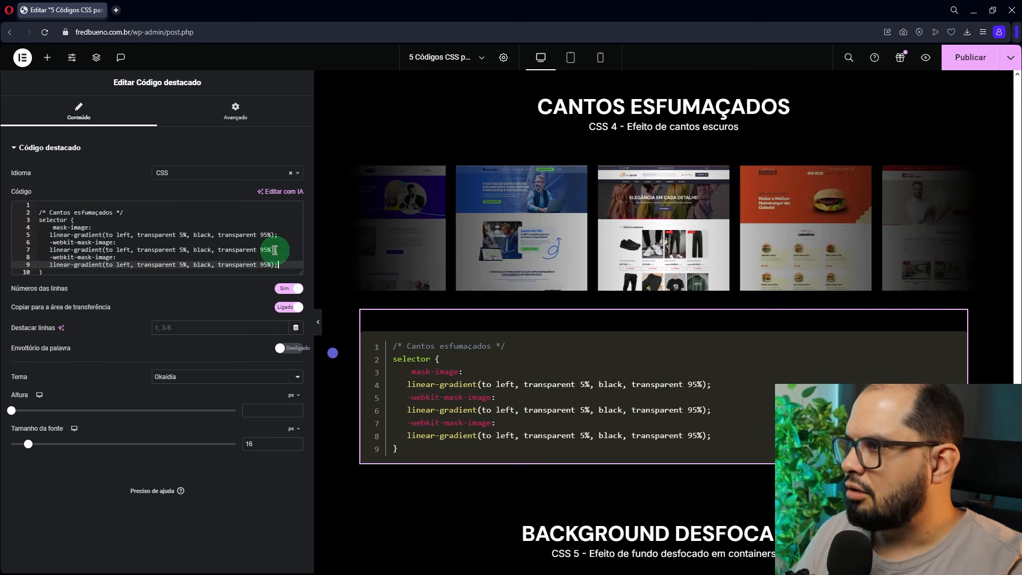
Step: Change the prefix of the duplicated mask-image declaration from webkit to moz in the Cantos Esfumaçados code
{"action": "left_click", "coordinate": [61, 258]}
{"action": "double_click", "coordinate": [55, 258]}
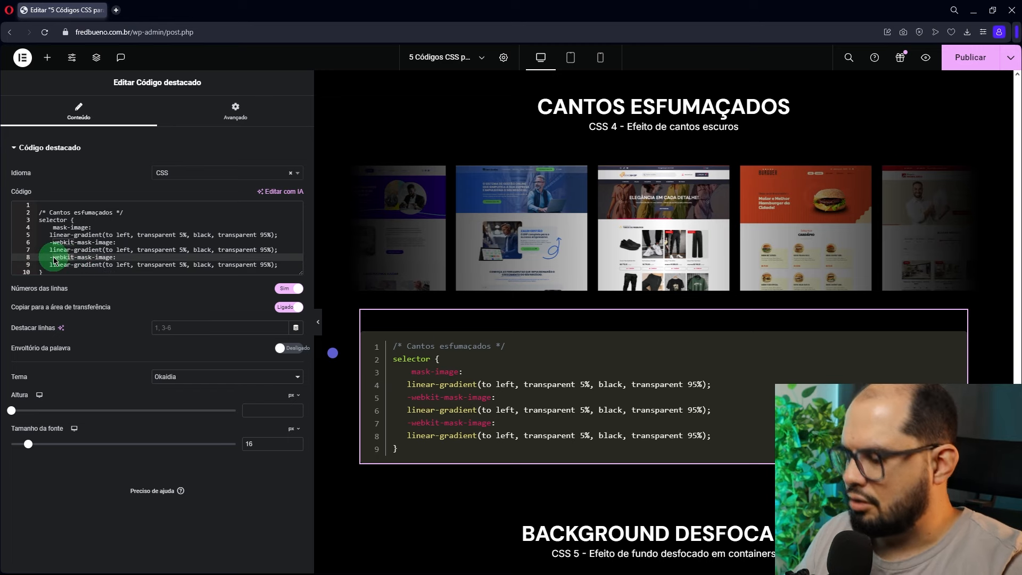
{"action": "type", "text": "moz"}
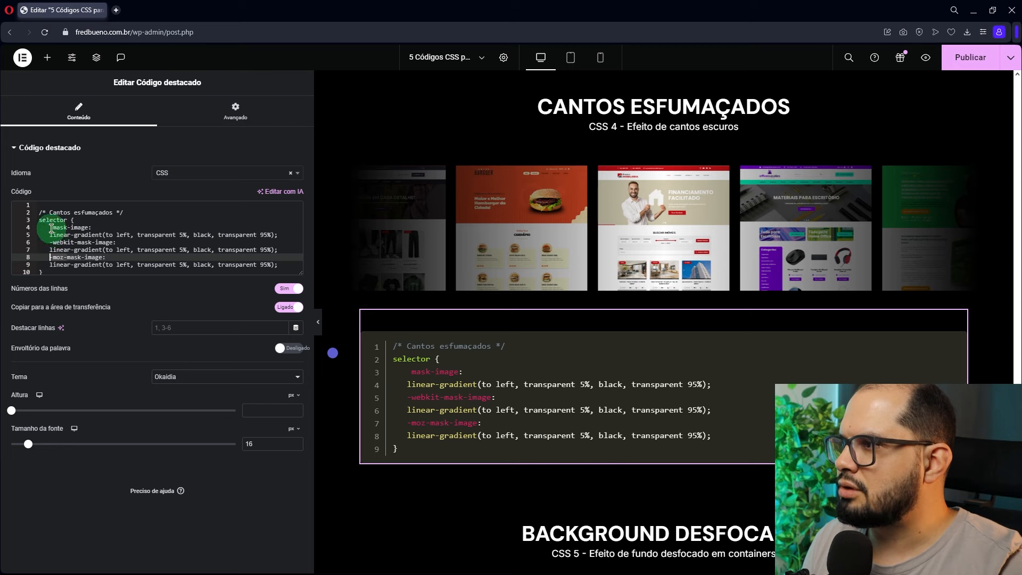
{"action": "left_click_drag", "start_coordinate": [54, 229], "coordinate": [91, 233]}
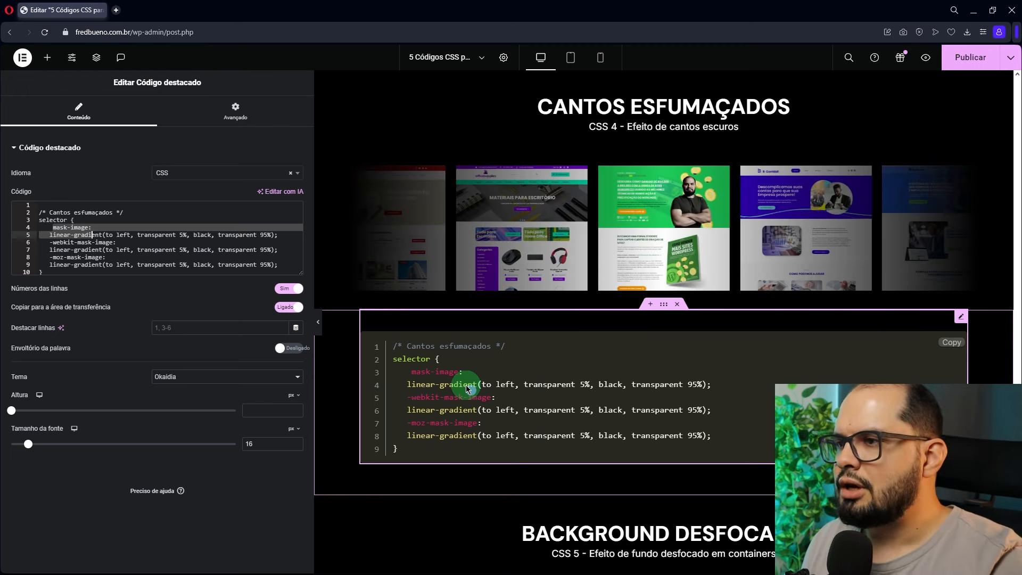
Step: Comment out all the custom CSS on the Cantos Esfumaçados image carousel and preview it at full width
{"action": "left_click", "coordinate": [513, 248]}
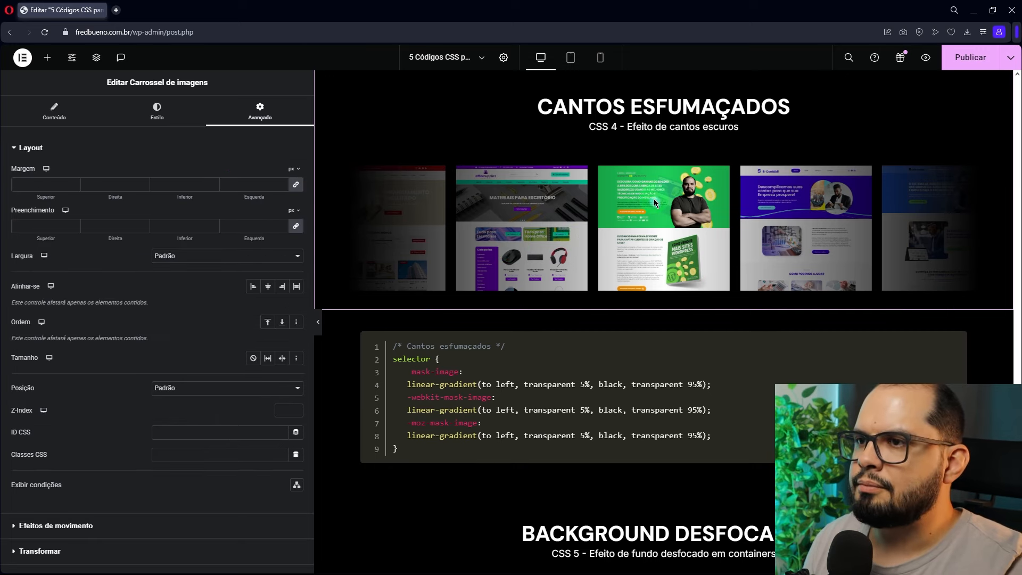
{"action": "left_click", "coordinate": [251, 148]}
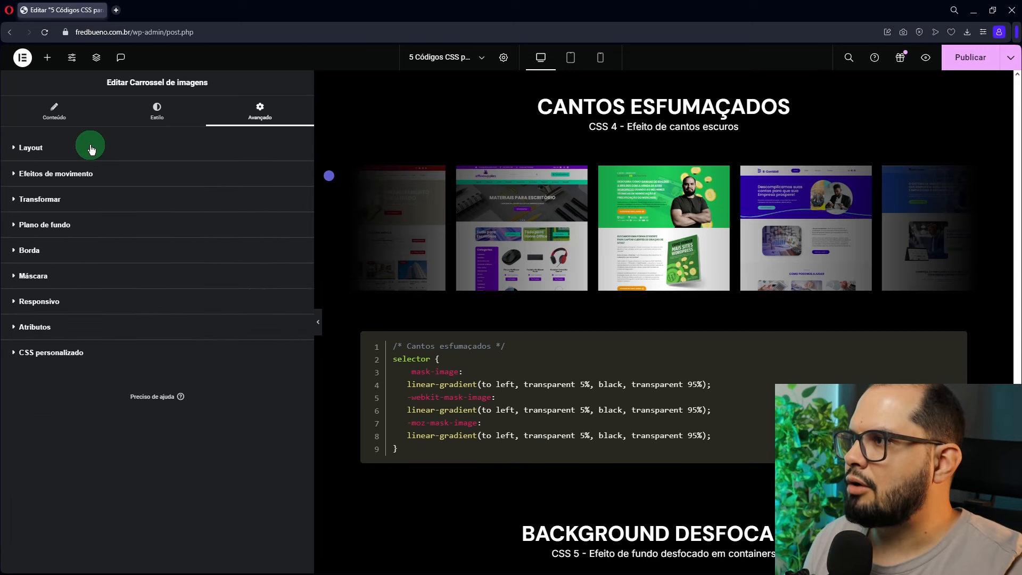
{"action": "left_click", "coordinate": [53, 353]}
{"action": "left_click_drag", "start_coordinate": [39, 424], "coordinate": [35, 391]}
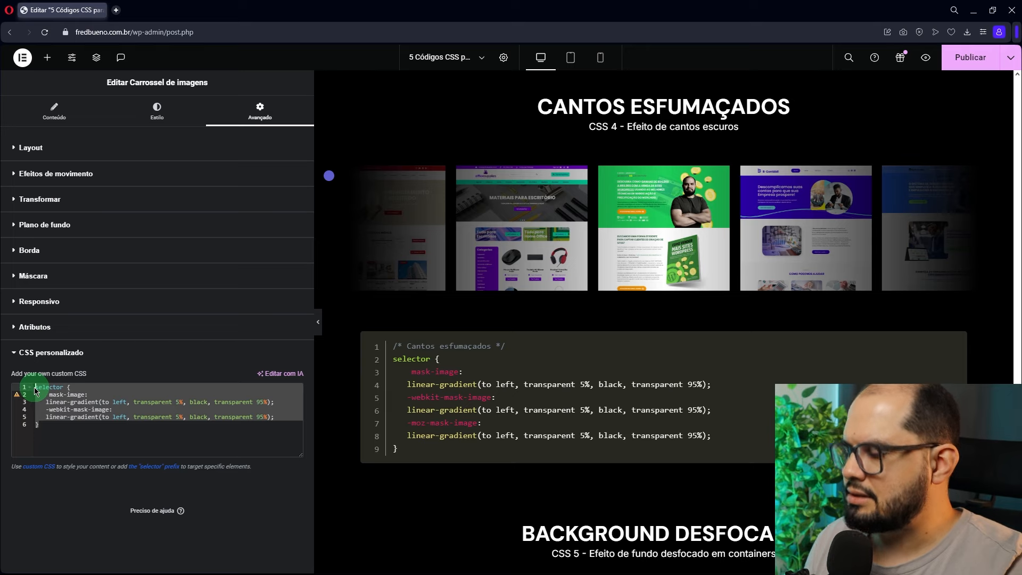
{"action": "key", "text": "ctrl+slash"}
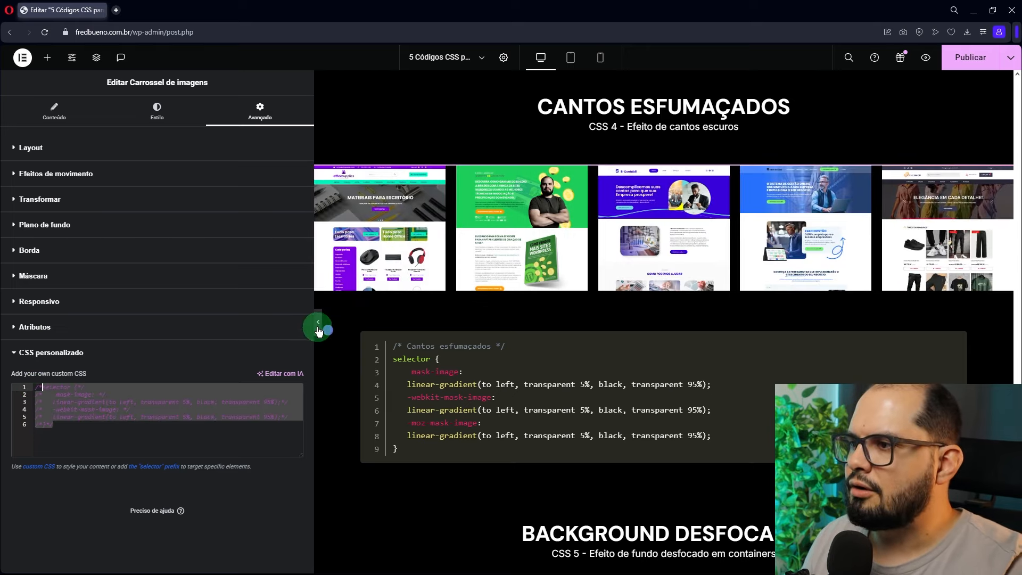
{"action": "left_click", "coordinate": [318, 324]}
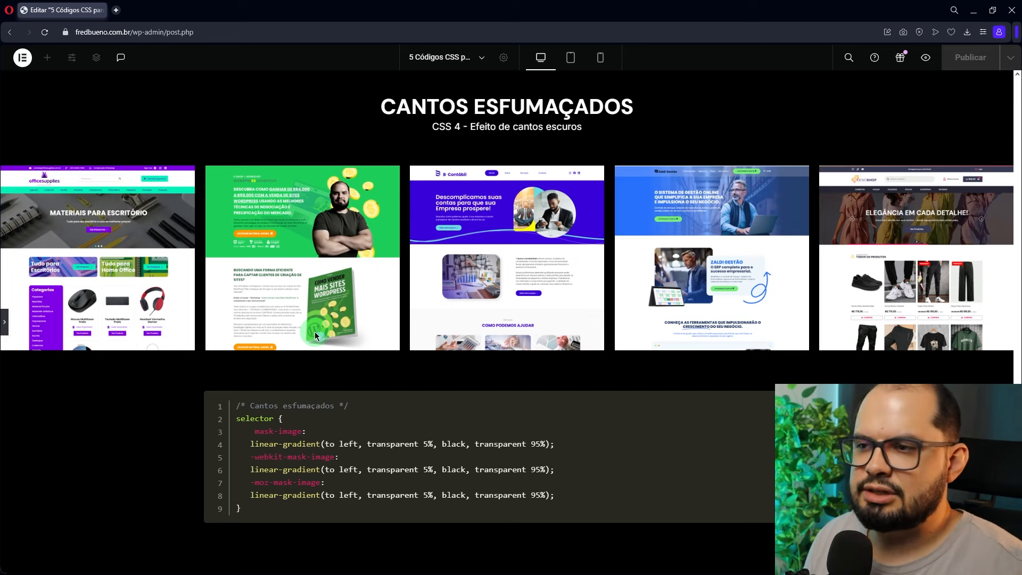
Step: Uncomment the image carousel's whole mask-image custom CSS rule and preview the section at full width
{"action": "left_click", "coordinate": [5, 323]}
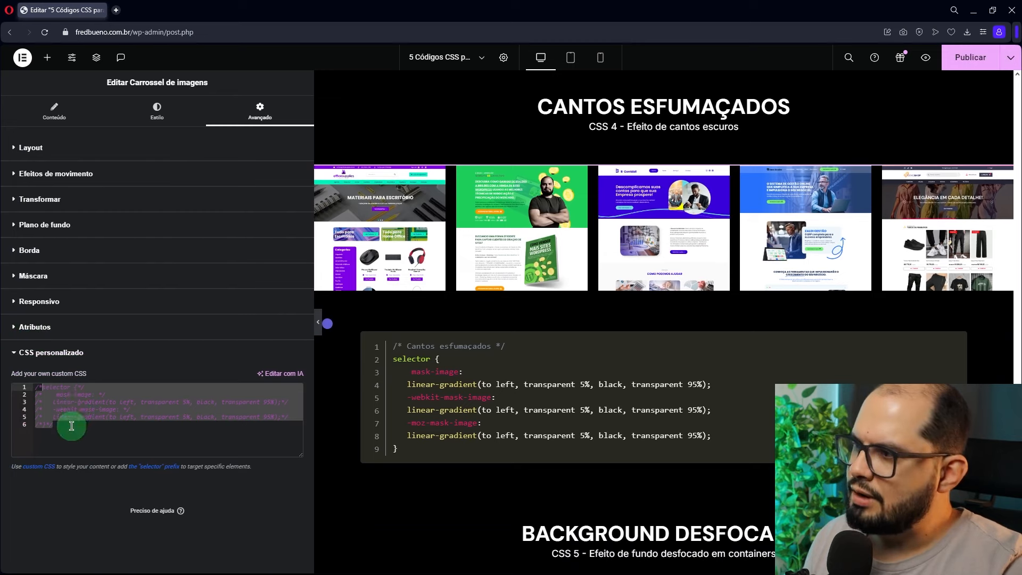
{"action": "left_click_drag", "start_coordinate": [71, 425], "coordinate": [36, 388]}
{"action": "left_click", "coordinate": [35, 388]}
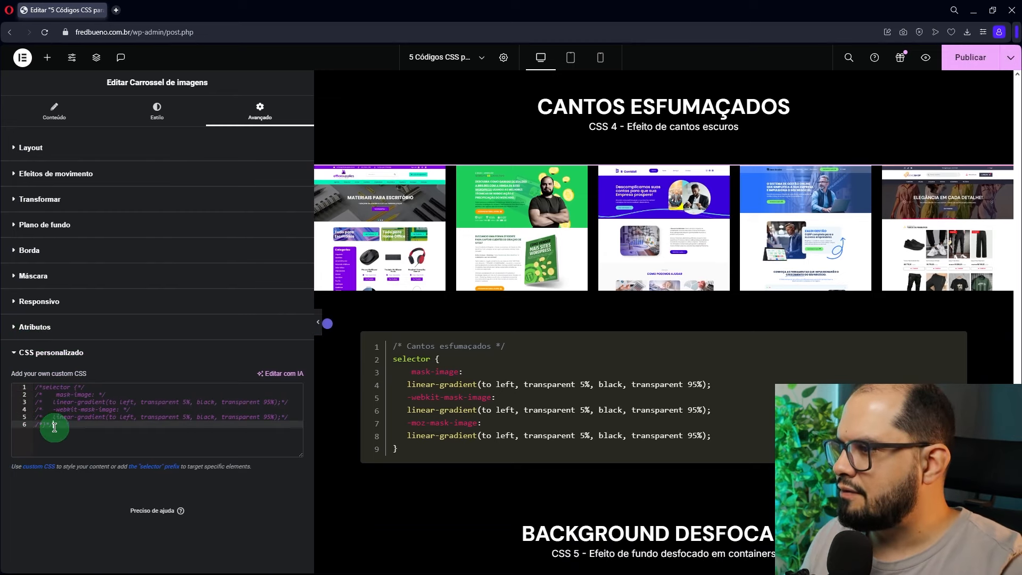
{"action": "left_click_drag", "start_coordinate": [51, 425], "coordinate": [35, 391]}
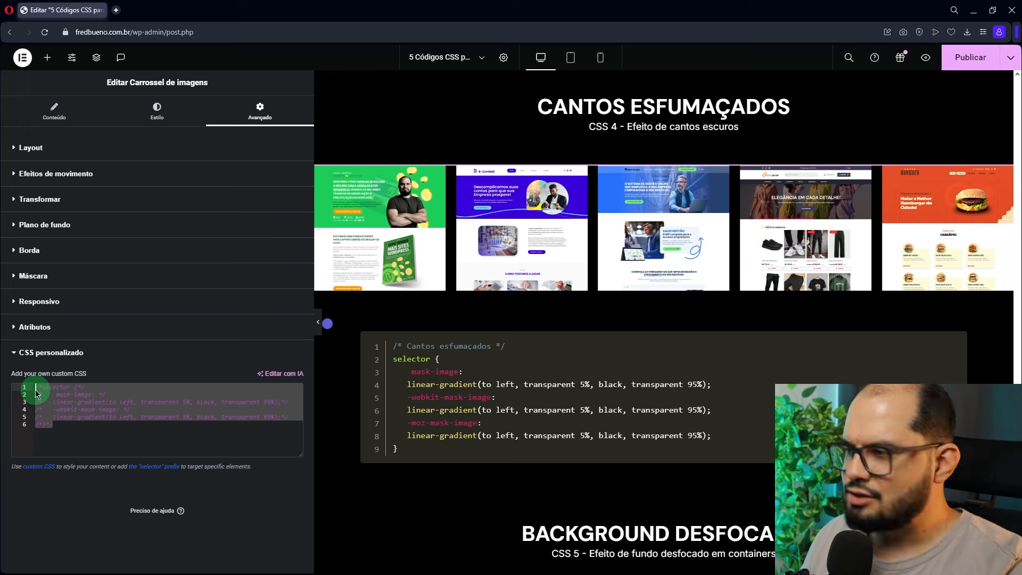
{"action": "key", "text": "ctrl+slash"}
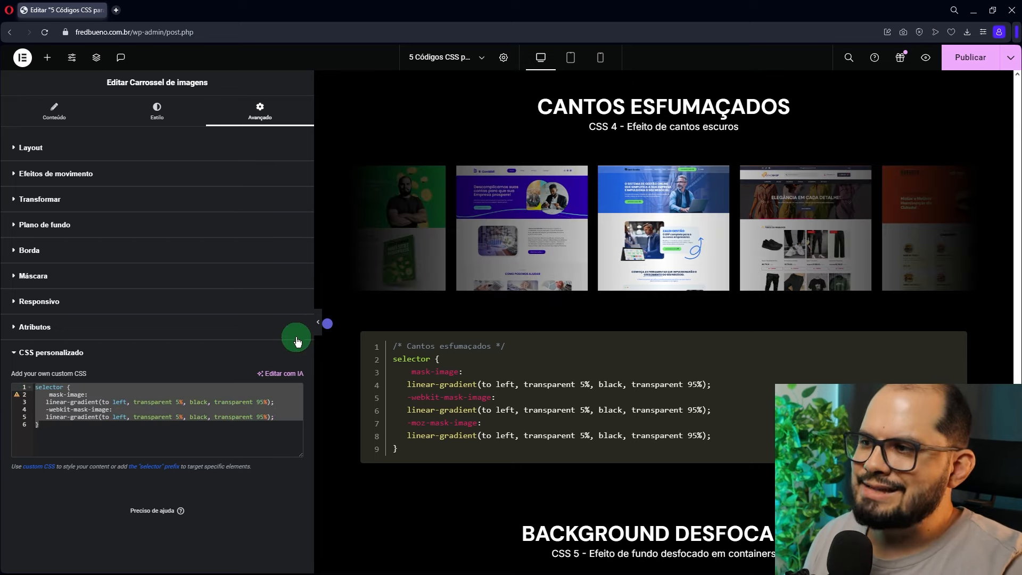
{"action": "left_click", "coordinate": [320, 323]}
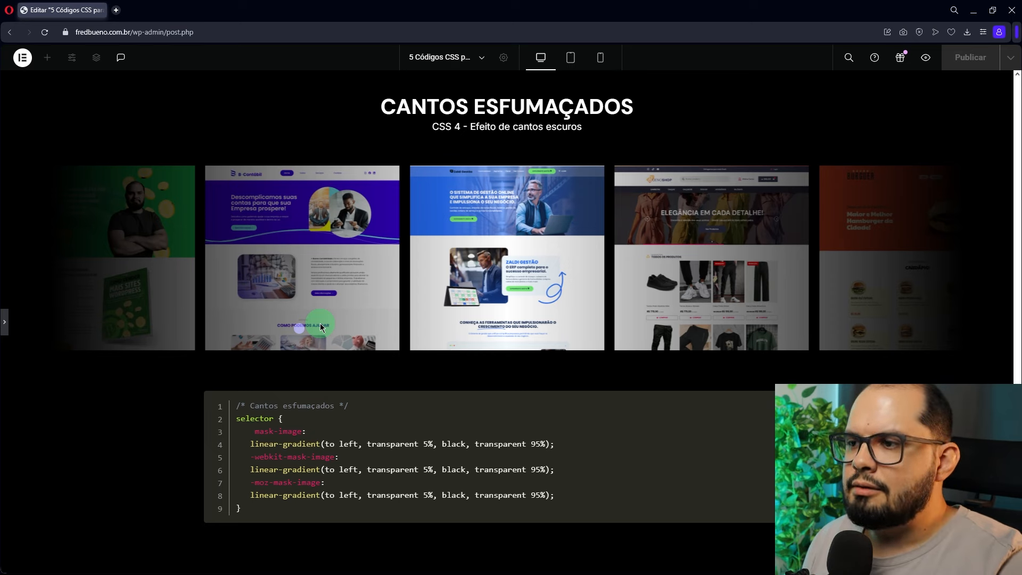
Step: Widen the editing panel and examine the mask-image and -webkit-mask-image declarations in the image carousel's custom CSS
{"action": "left_click", "coordinate": [8, 330]}
{"action": "left_click", "coordinate": [84, 392]}
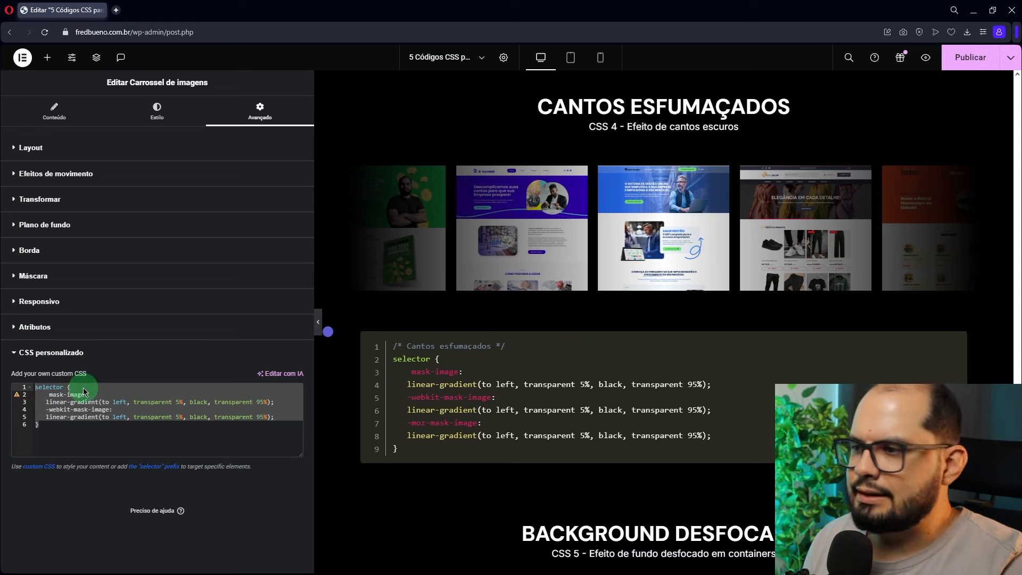
{"action": "left_click", "coordinate": [88, 402]}
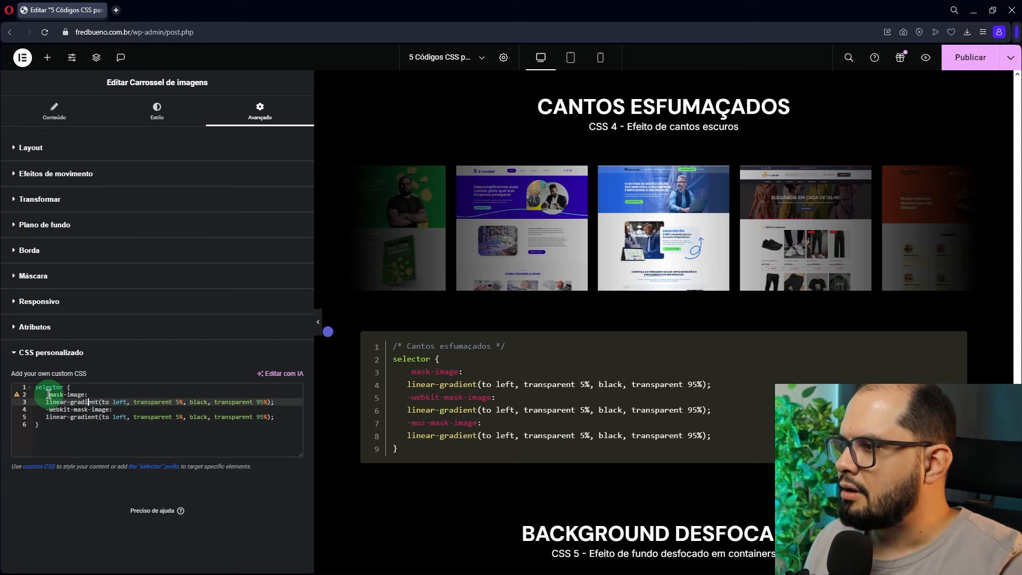
{"action": "left_click_drag", "start_coordinate": [49, 394], "coordinate": [86, 394]}
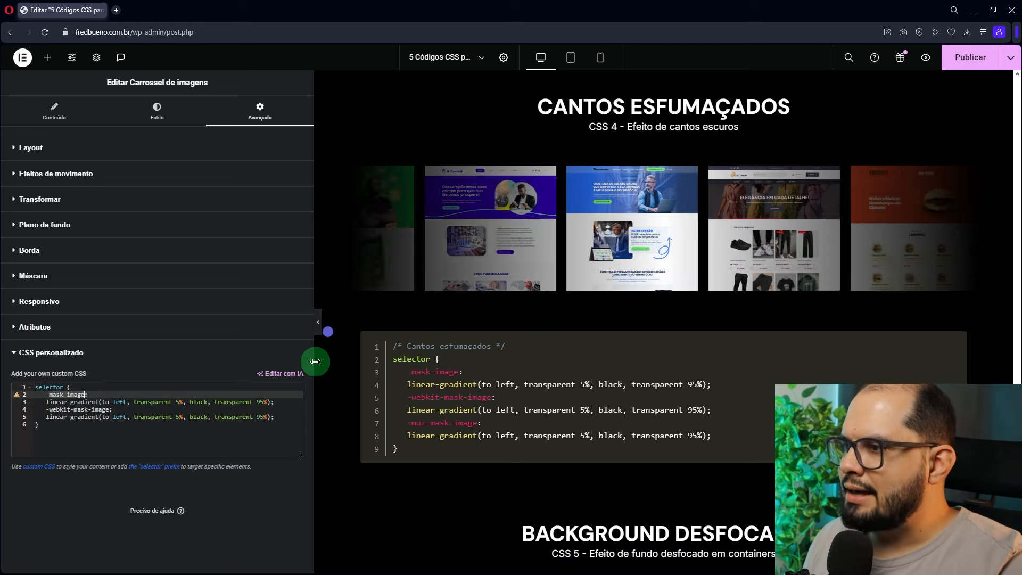
{"action": "left_click_drag", "start_coordinate": [315, 361], "coordinate": [417, 356]}
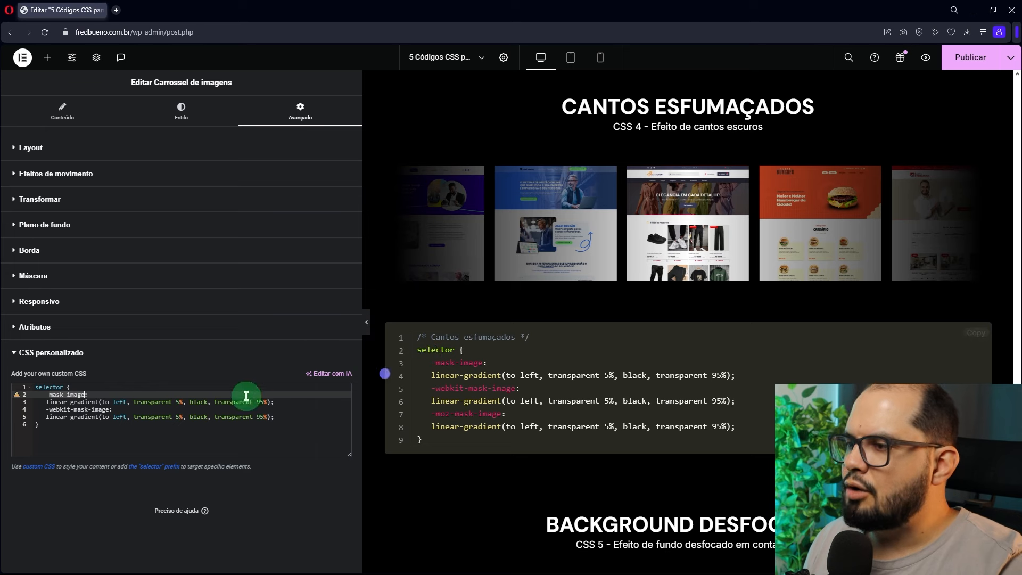
{"action": "left_click", "coordinate": [84, 400]}
{"action": "left_click", "coordinate": [51, 395]}
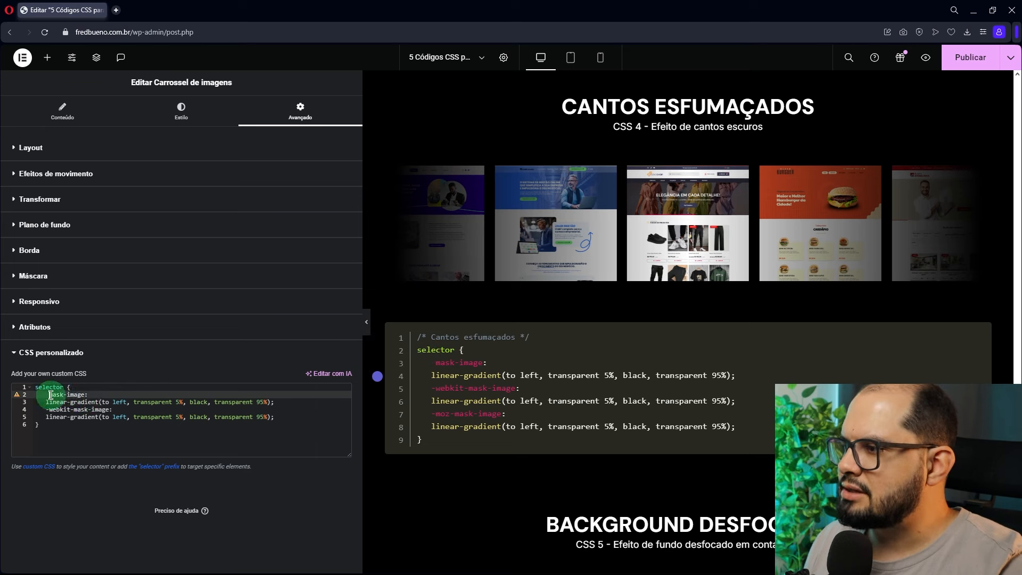
{"action": "left_click_drag", "start_coordinate": [51, 395], "coordinate": [85, 394]}
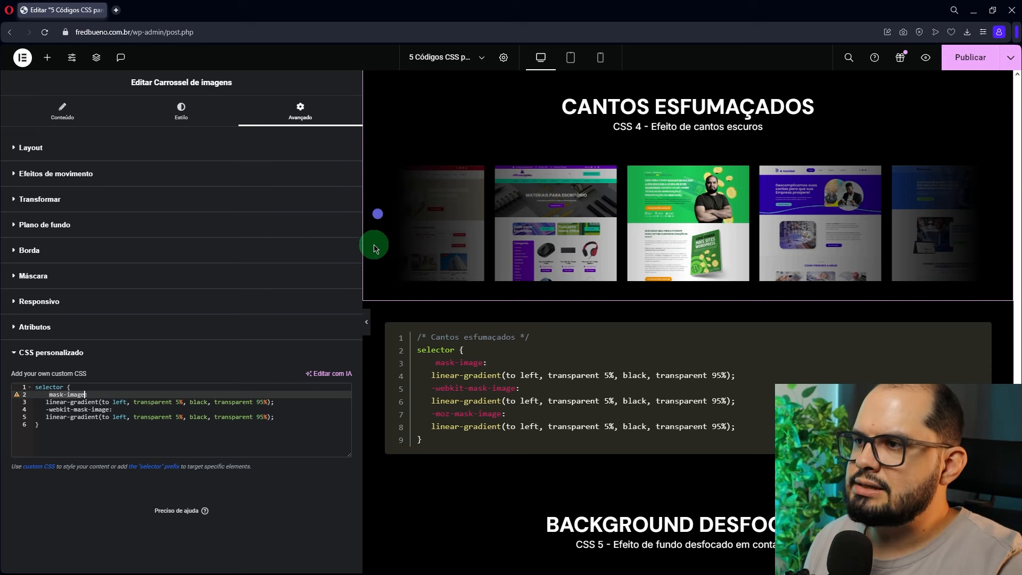
{"action": "left_click", "coordinate": [388, 211]}
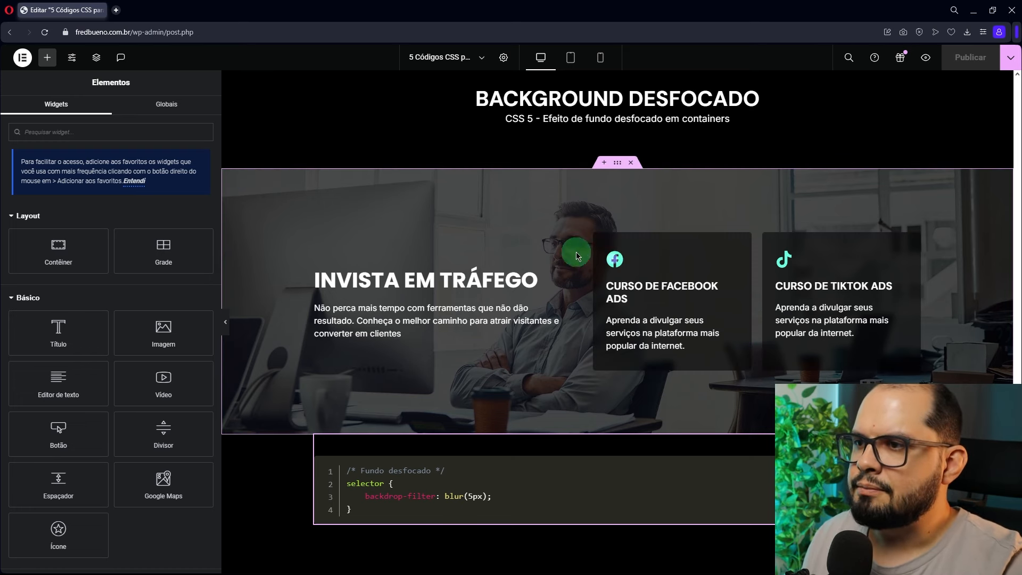
Step: Set the Curso de Facebook Ads icon box's background colour to #00000036 and preview the Background Desfocado section at full width
{"action": "left_click", "coordinate": [226, 325]}
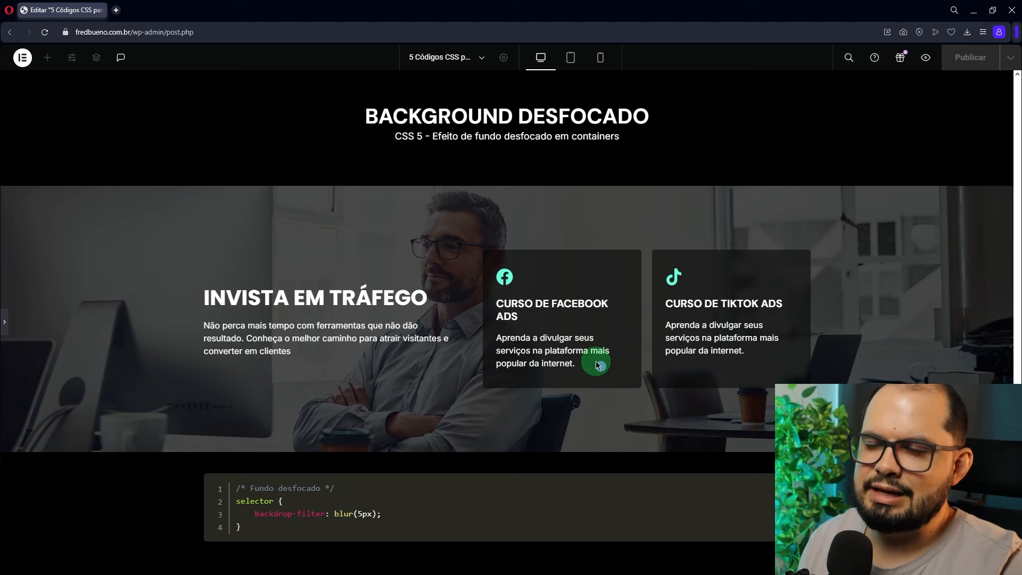
{"action": "left_click", "coordinate": [7, 330]}
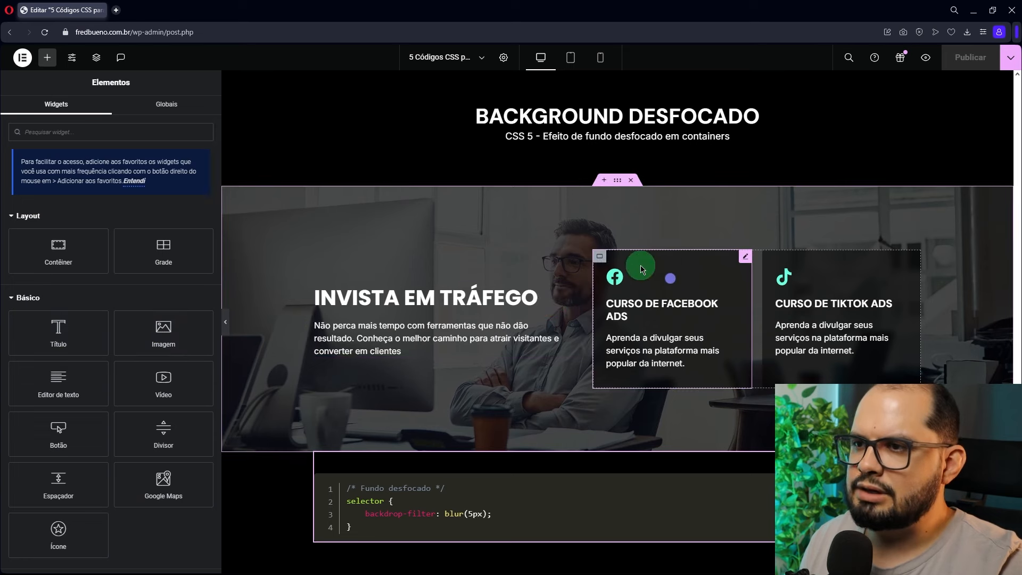
{"action": "left_click", "coordinate": [744, 258]}
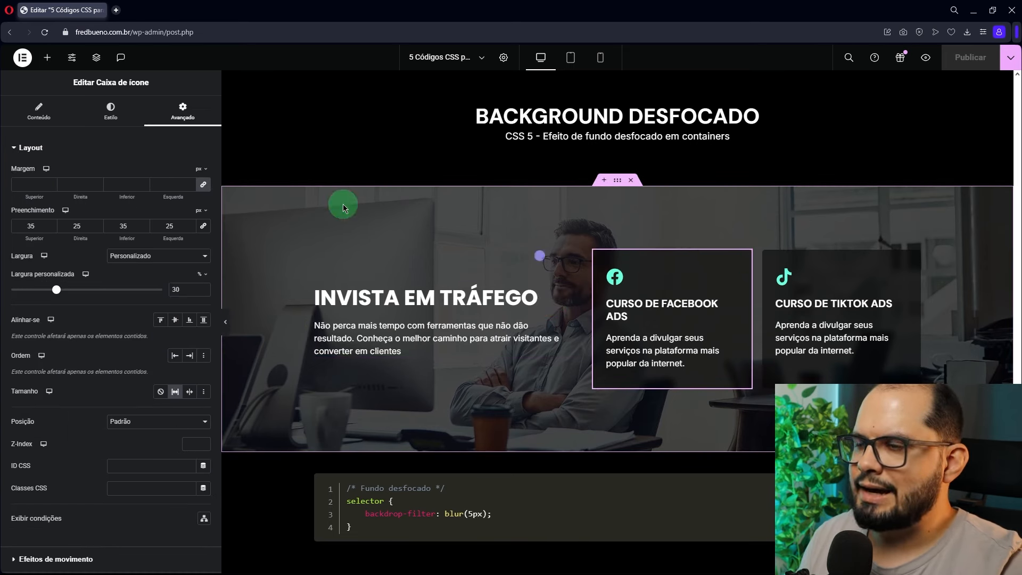
{"action": "left_click", "coordinate": [111, 114]}
{"action": "left_click", "coordinate": [177, 122]}
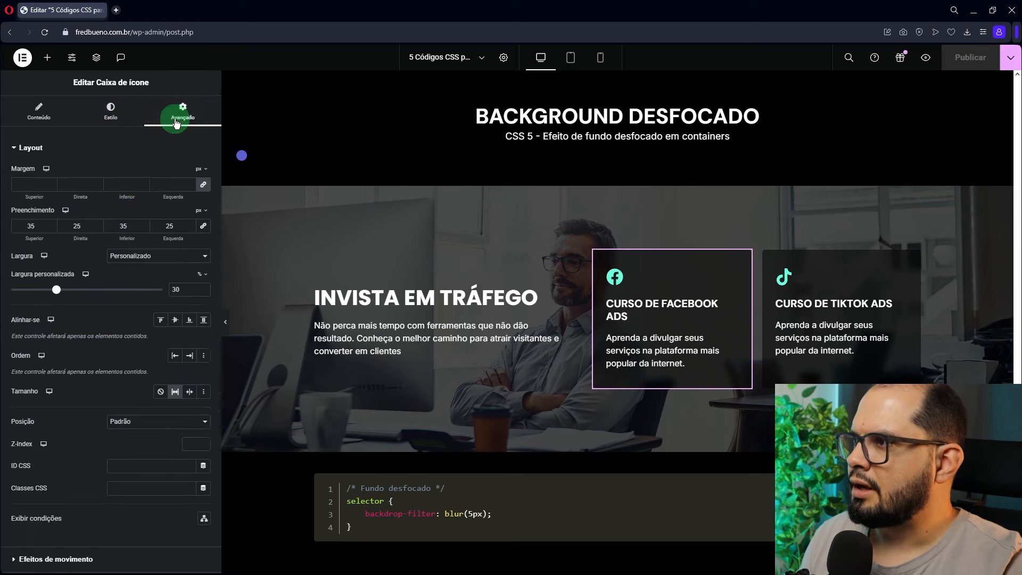
{"action": "left_click", "coordinate": [62, 151]}
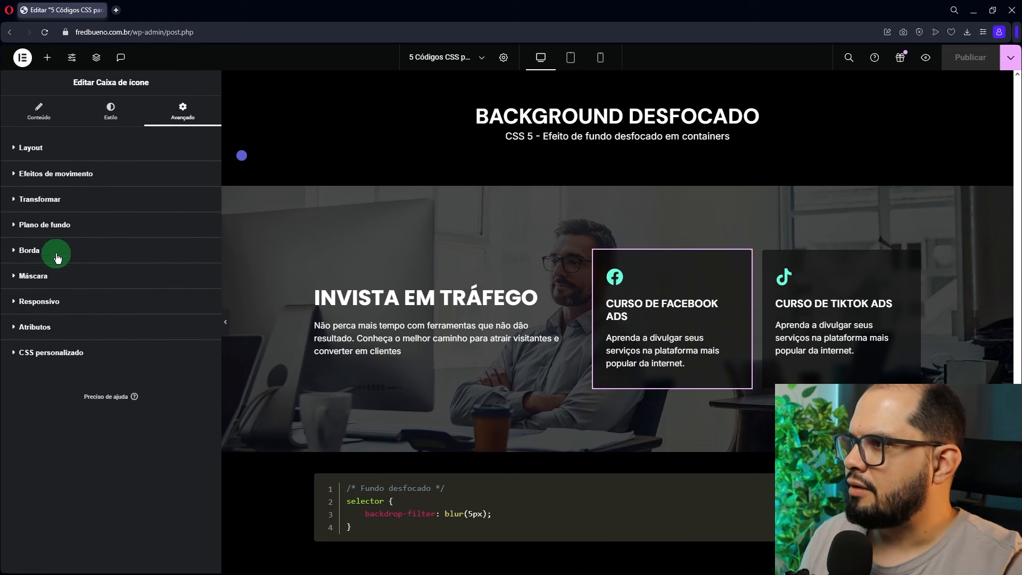
{"action": "left_click", "coordinate": [62, 226]}
{"action": "left_click", "coordinate": [204, 295]}
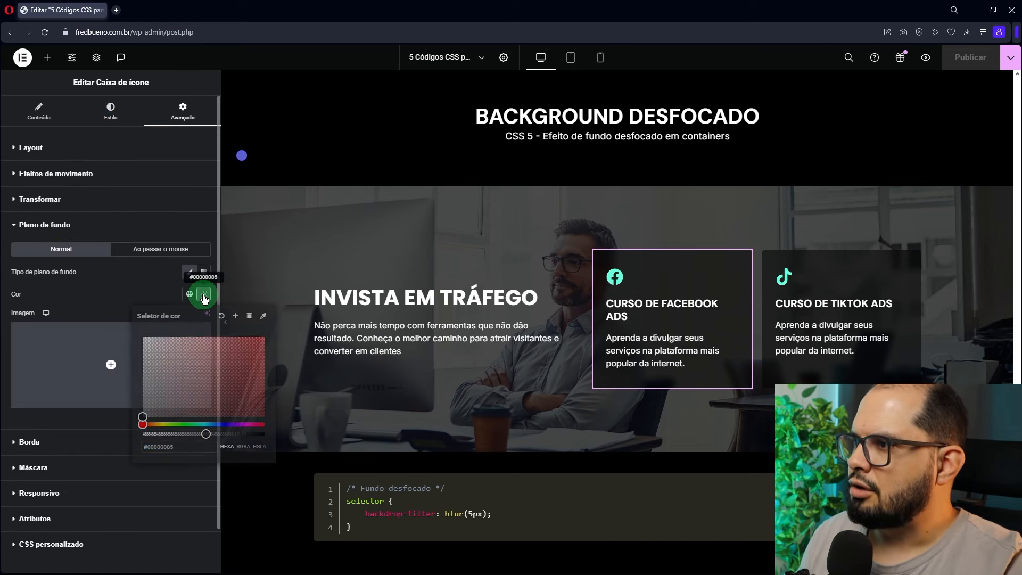
{"action": "left_click", "coordinate": [206, 434]}
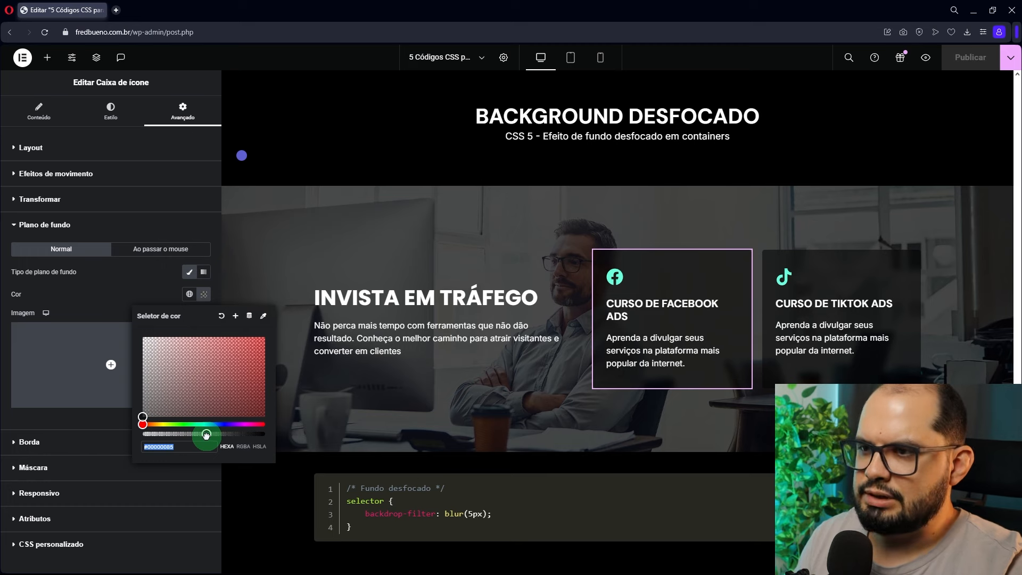
{"action": "left_click_drag", "start_coordinate": [207, 434], "coordinate": [167, 436]}
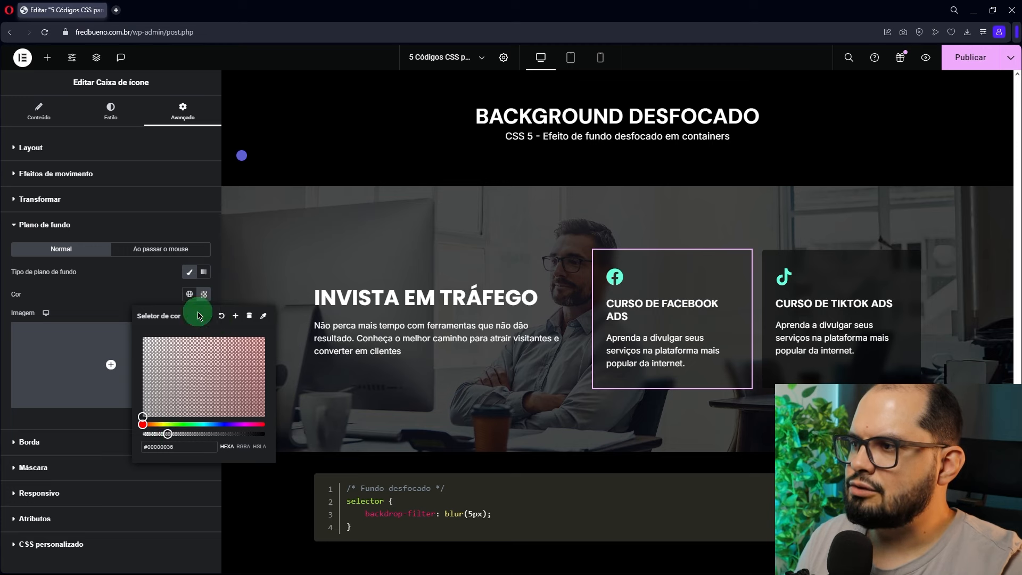
{"action": "left_click", "coordinate": [171, 297]}
{"action": "left_click", "coordinate": [224, 319]}
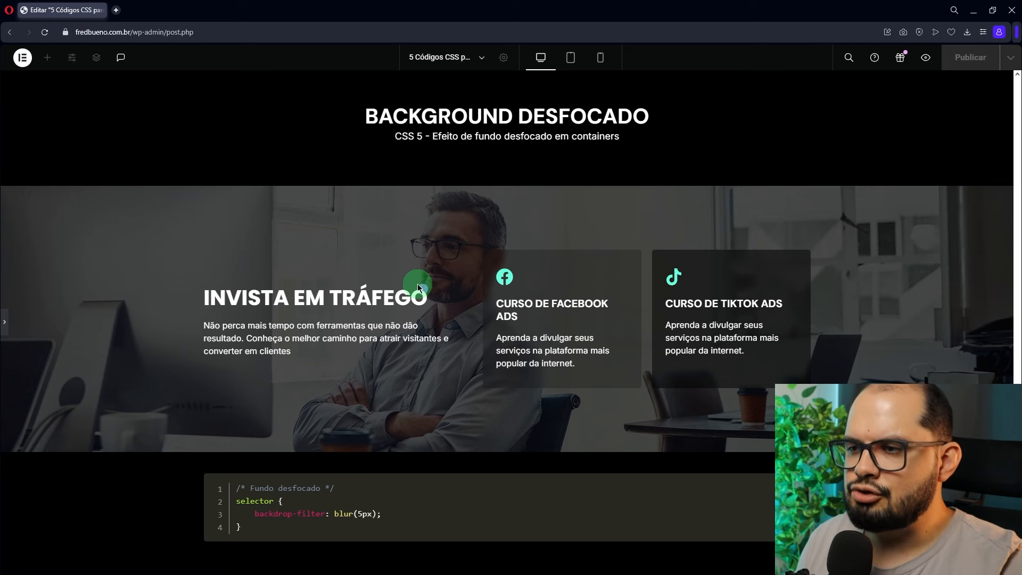
Step: Set the backdrop-filter blur to 0px in the Curso de Facebook Ads box's custom CSS and preview the section at full width
{"action": "left_click", "coordinate": [7, 324]}
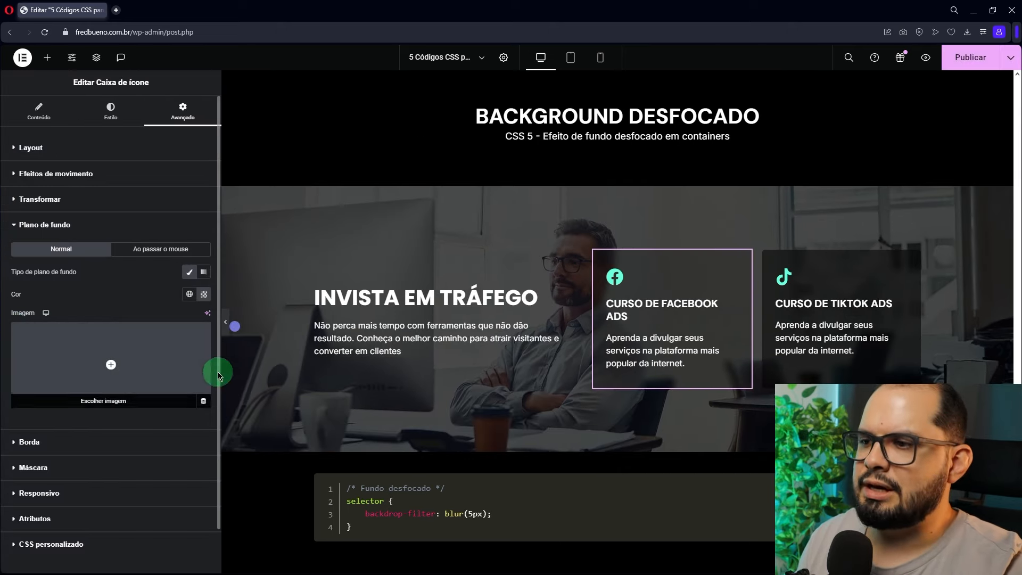
{"action": "scroll", "coordinate": [497, 433], "scroll_direction": "down", "scroll_amount": 2}
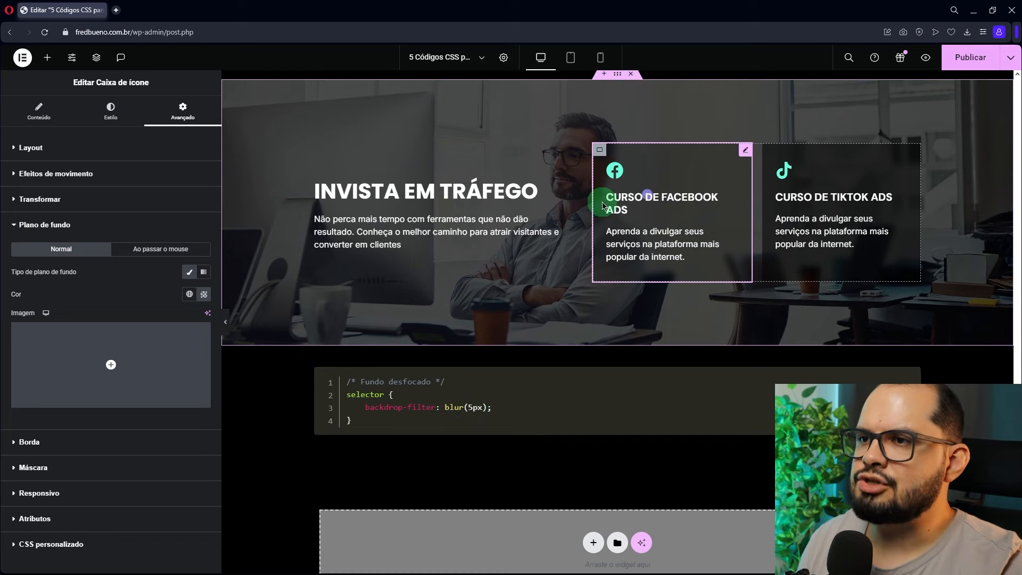
{"action": "left_click", "coordinate": [43, 235]}
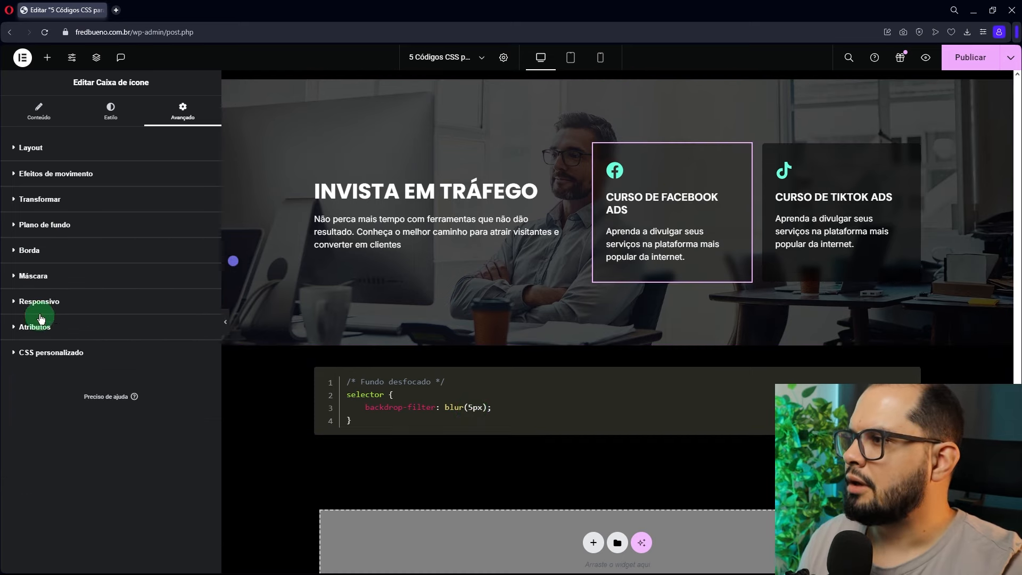
{"action": "left_click", "coordinate": [41, 352]}
{"action": "left_click", "coordinate": [127, 396]}
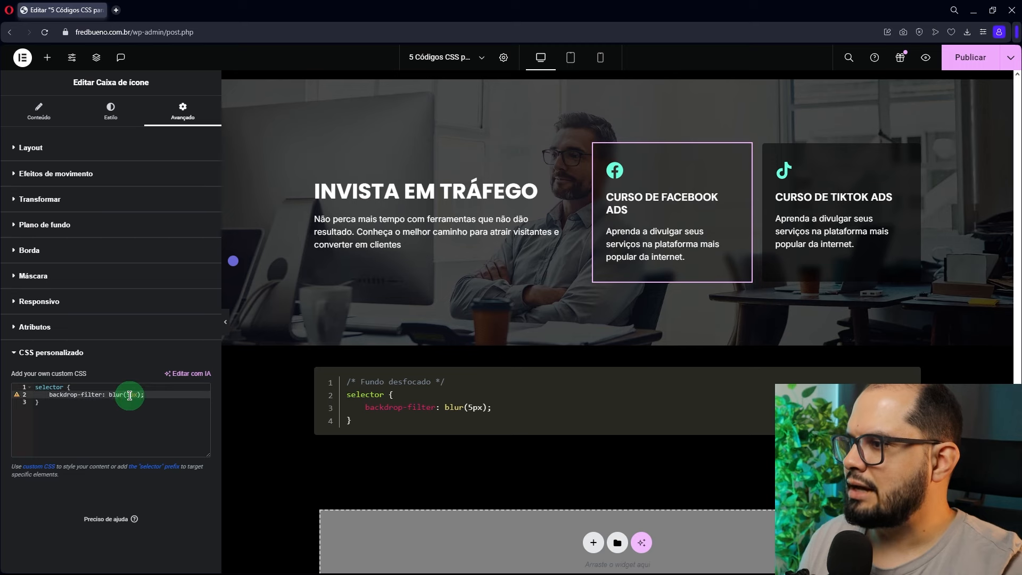
{"action": "key", "text": "BackSpace"}
{"action": "type", "text": "0"}
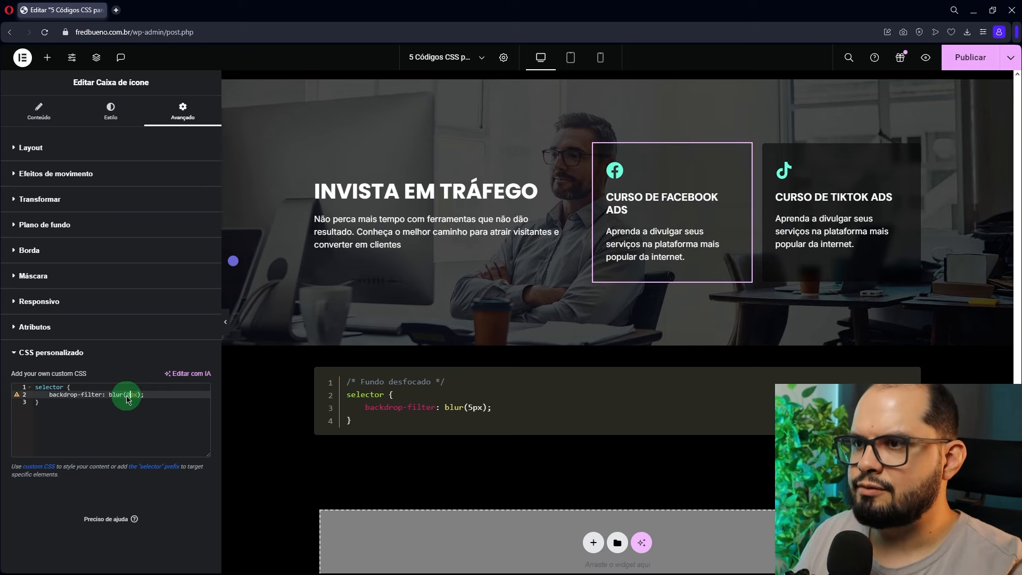
{"action": "left_click", "coordinate": [226, 324]}
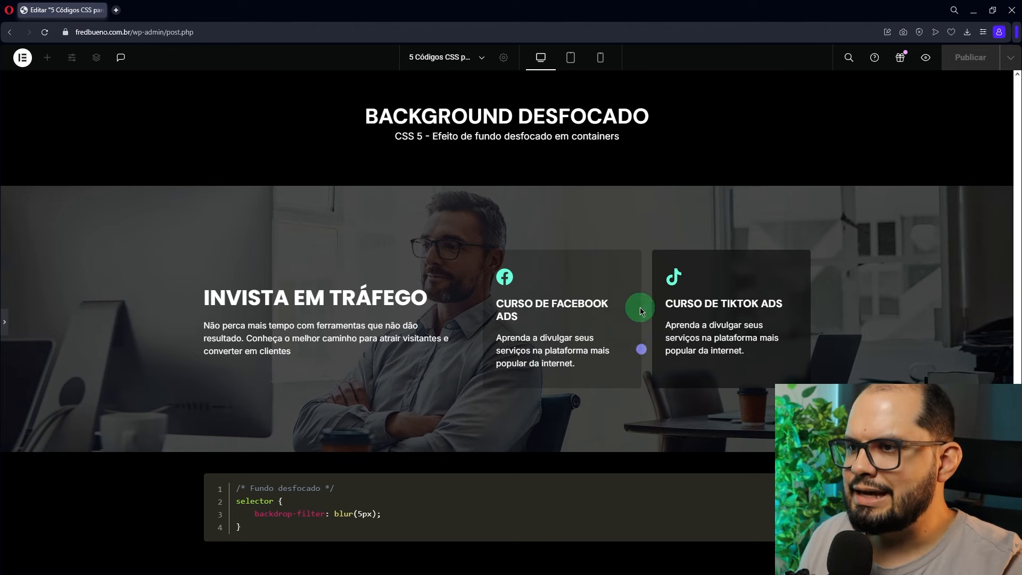
Step: Restore the Curso de Facebook Ads box's backdrop-filter blur to 5px and preview the section at full width
{"action": "left_click", "coordinate": [18, 323]}
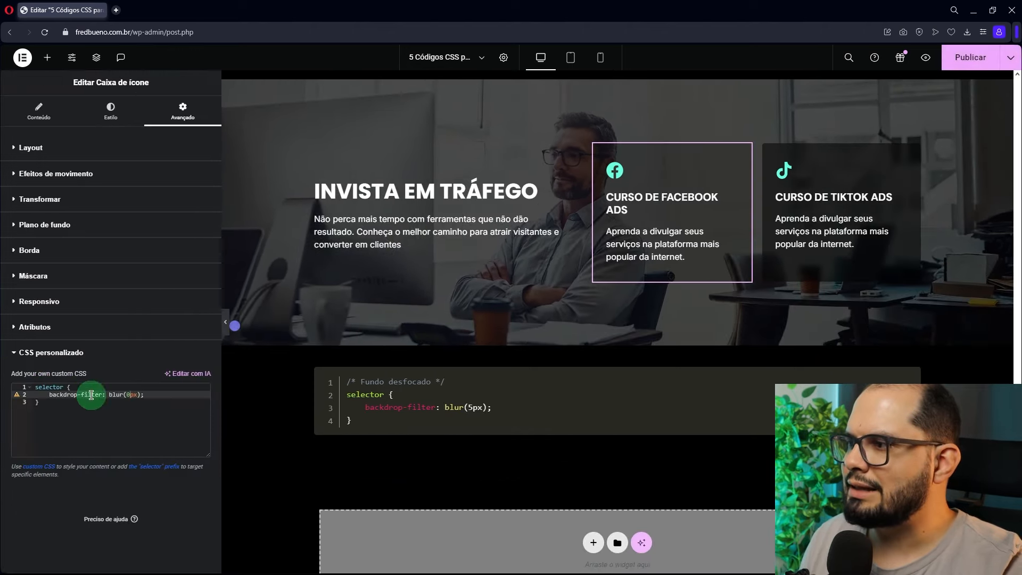
{"action": "left_click", "coordinate": [128, 397]}
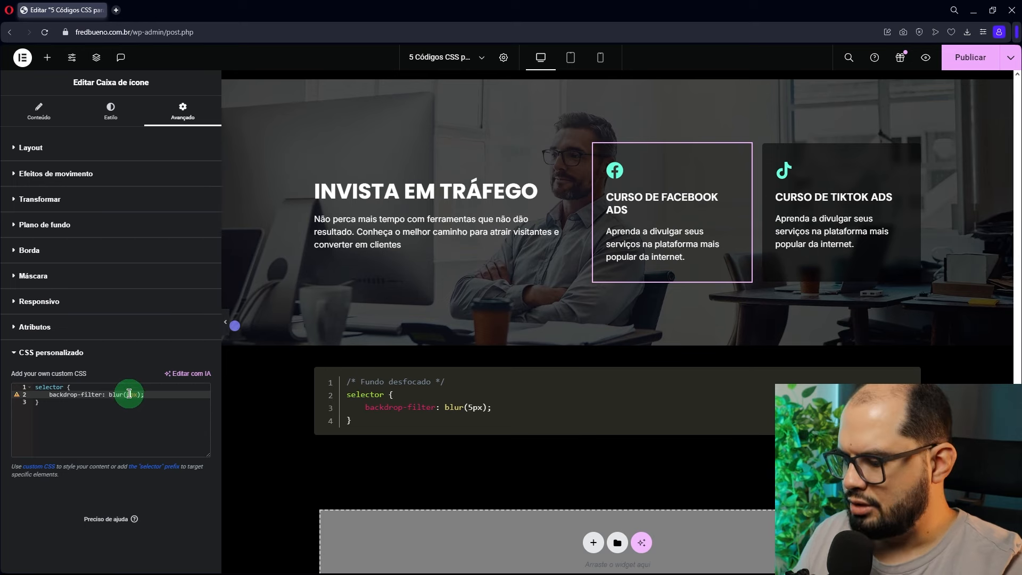
{"action": "left_click", "coordinate": [224, 324]}
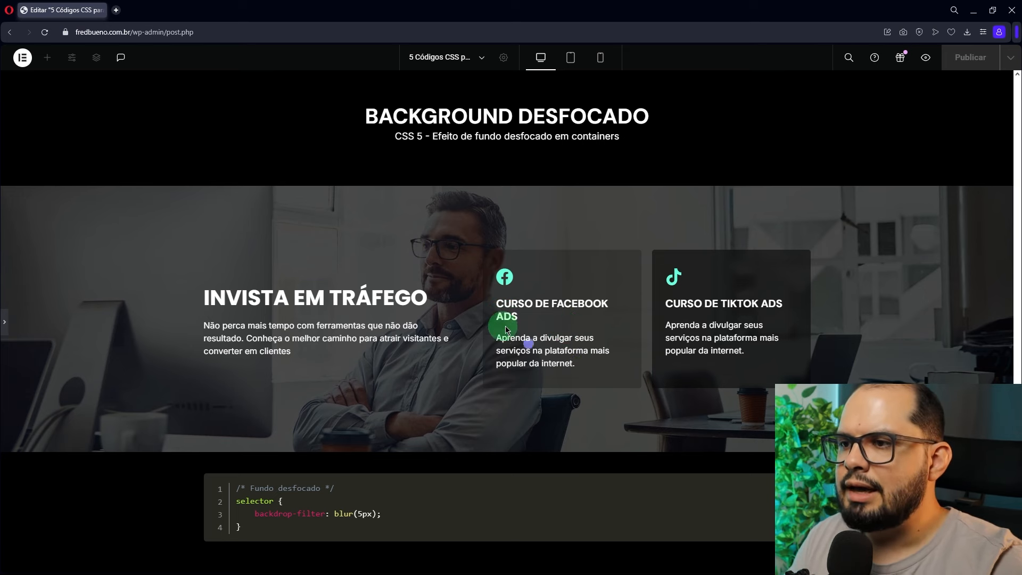
{"action": "left_click", "coordinate": [5, 322]}
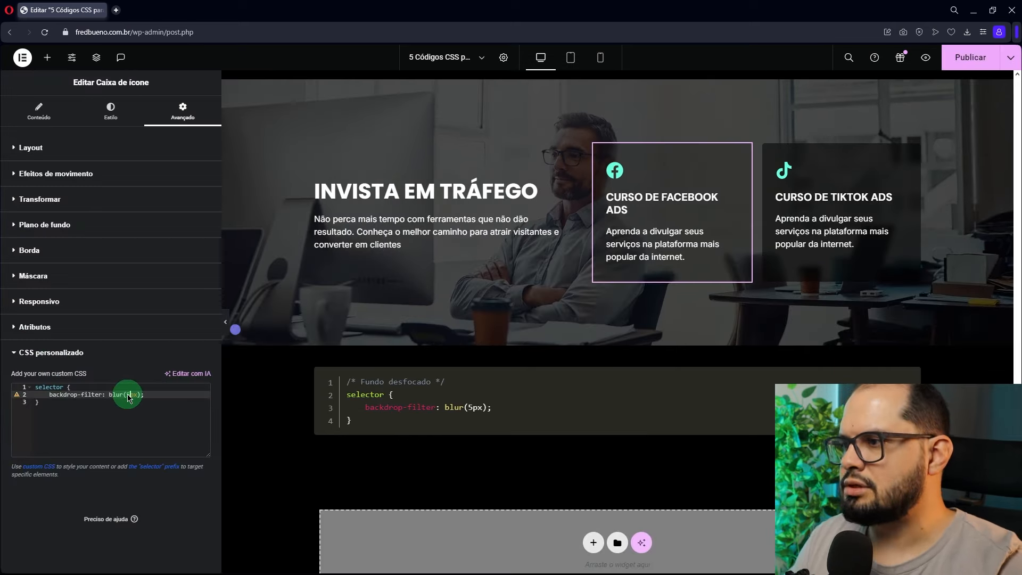
{"action": "left_click", "coordinate": [225, 323]}
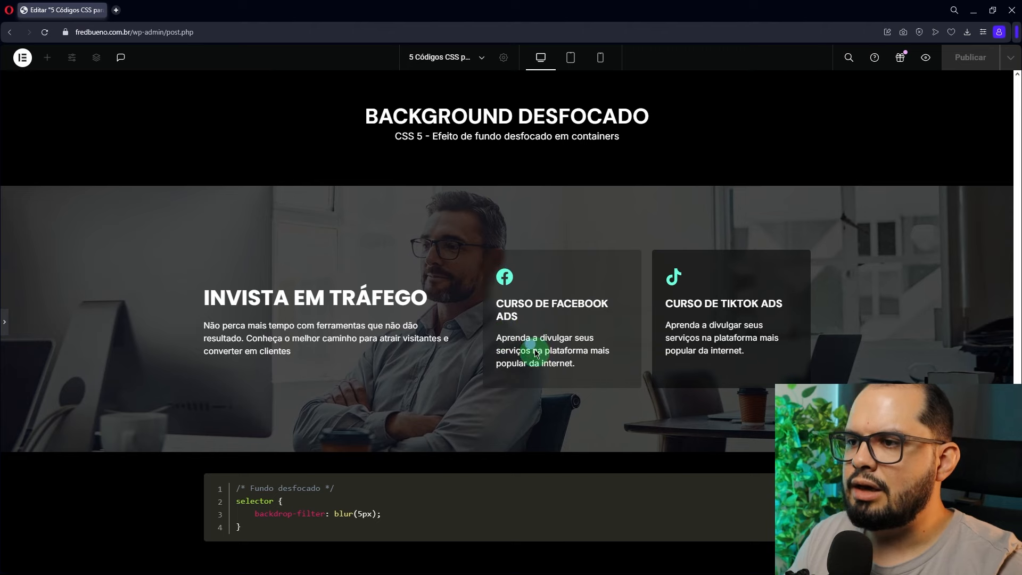
Step: Raise the backdrop-filter blur in the Curso de Facebook Ads box's custom CSS to 50px and preview the section at full width
{"action": "left_click", "coordinate": [6, 323]}
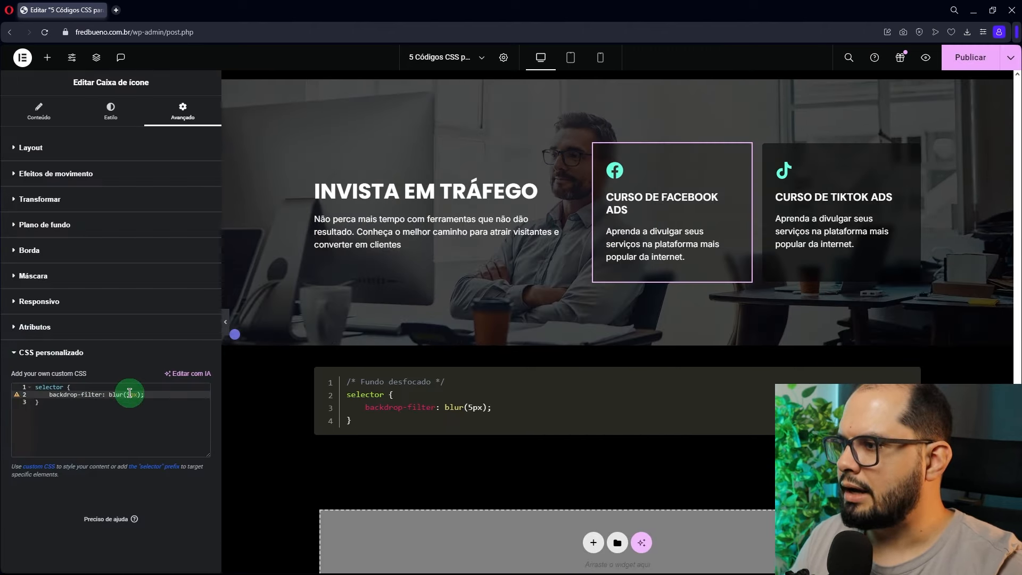
{"action": "left_click", "coordinate": [132, 394]}
{"action": "type", "text": "0"}
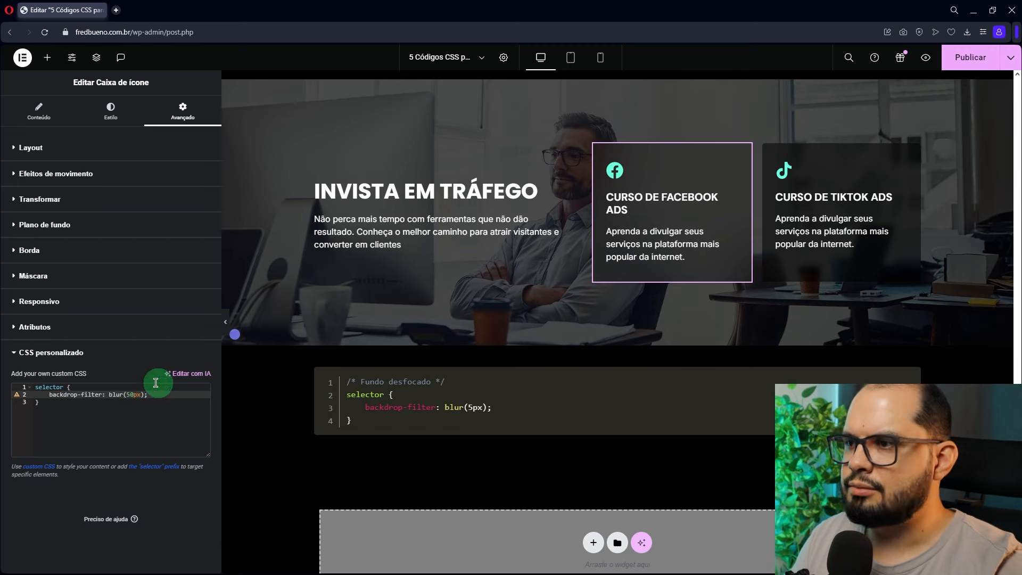
{"action": "scroll", "coordinate": [227, 326], "scroll_direction": "up", "scroll_amount": 2}
{"action": "left_click", "coordinate": [225, 322]}
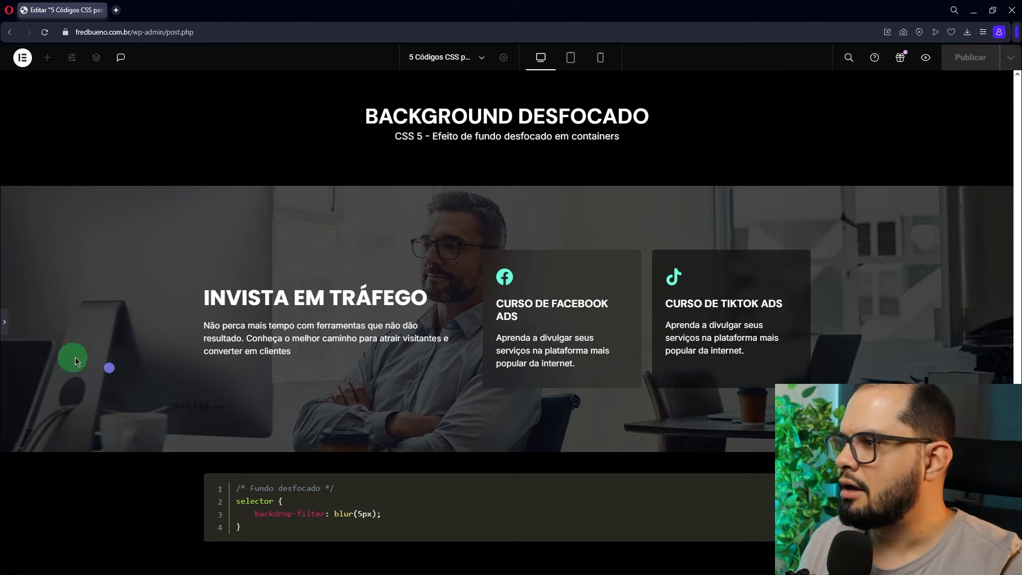
Step: Set the Curso de Facebook Ads box's backdrop-filter blur back to 5px and check it at full width
{"action": "left_click", "coordinate": [5, 323]}
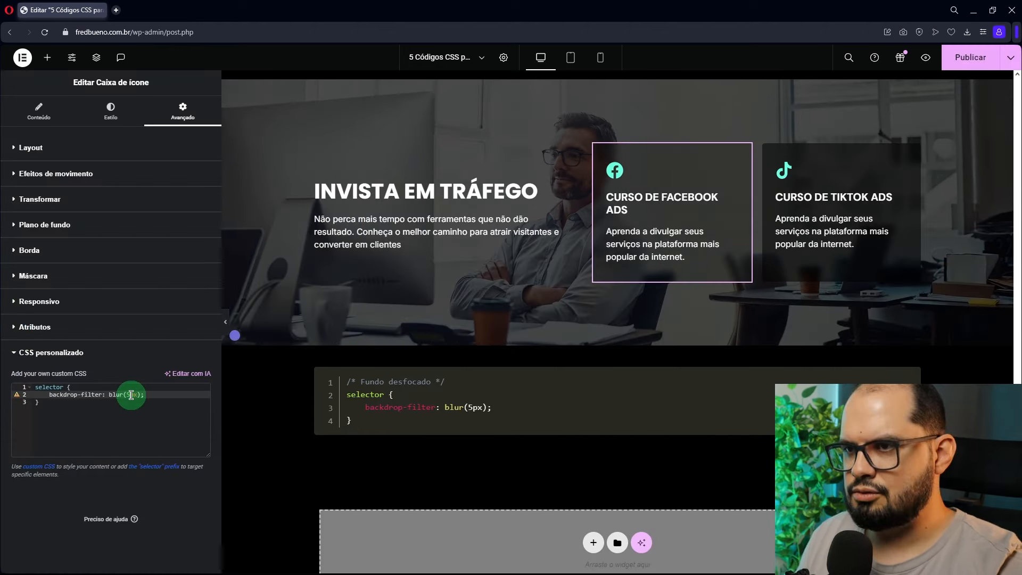
{"action": "left_click", "coordinate": [224, 324]}
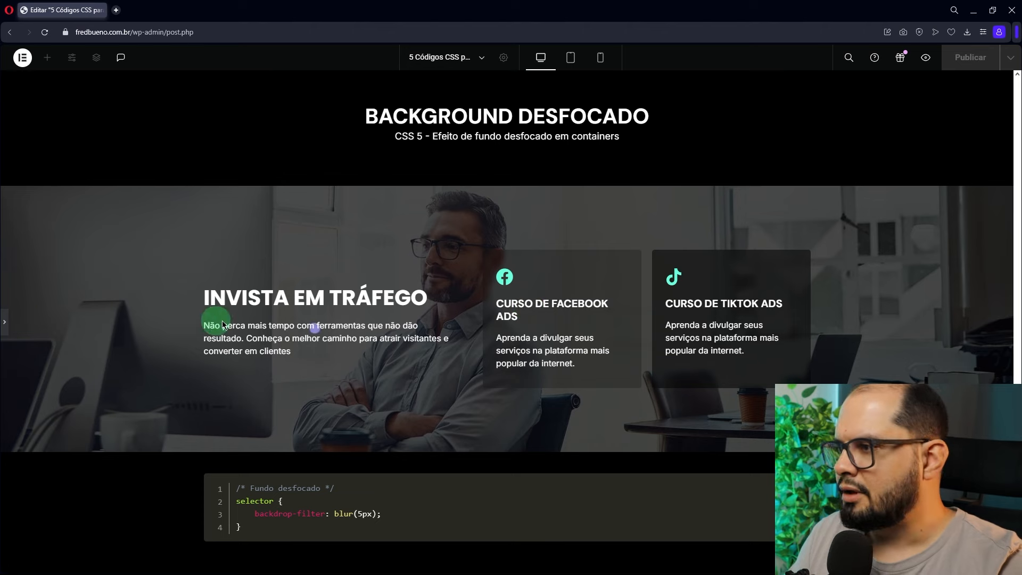
{"action": "left_click", "coordinate": [14, 326]}
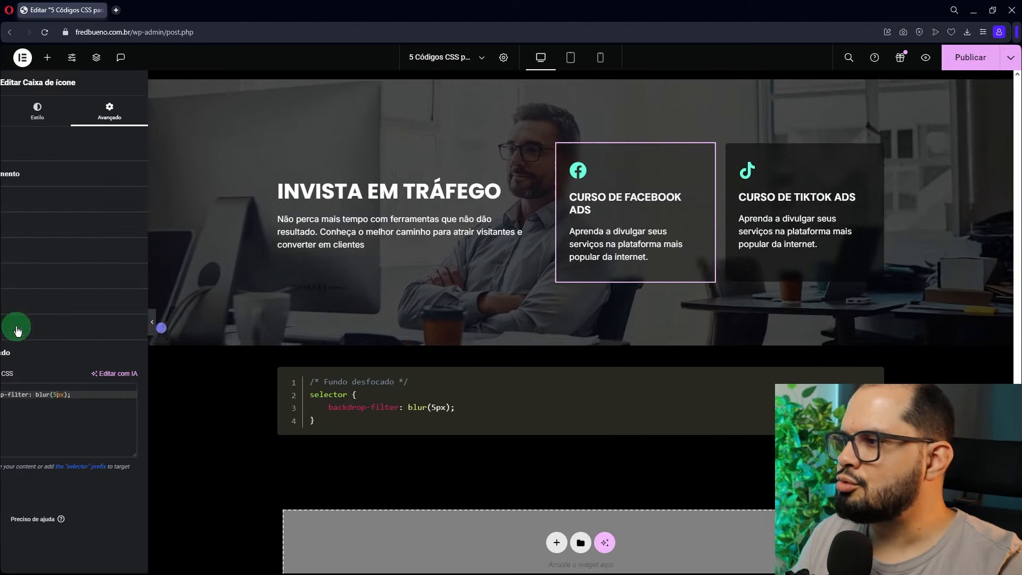
Step: Copy the Curso de Facebook Ads box's style onto the Curso de TikTok Ads box and preview the section at full width
{"action": "scroll", "coordinate": [587, 321], "scroll_direction": "up", "scroll_amount": 2}
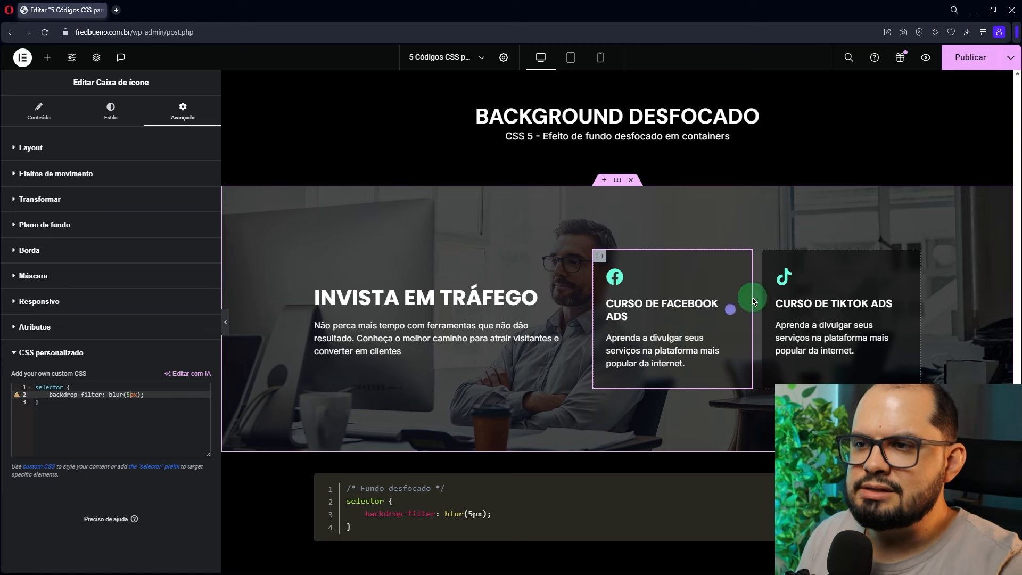
{"action": "right_click", "coordinate": [730, 289]}
{"action": "left_click", "coordinate": [758, 347]}
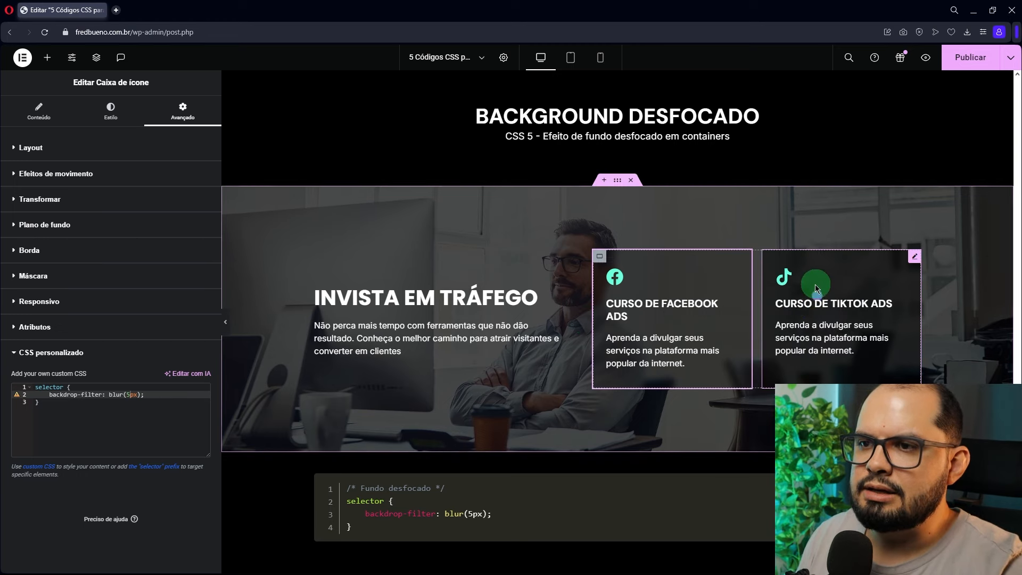
{"action": "right_click", "coordinate": [821, 288]}
{"action": "left_click", "coordinate": [857, 377]}
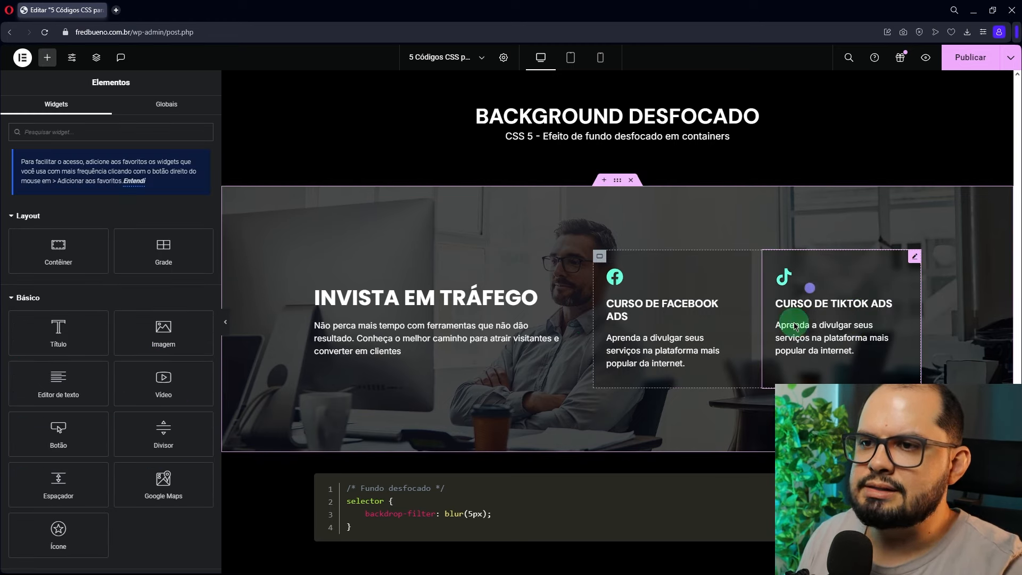
{"action": "left_click", "coordinate": [226, 324]}
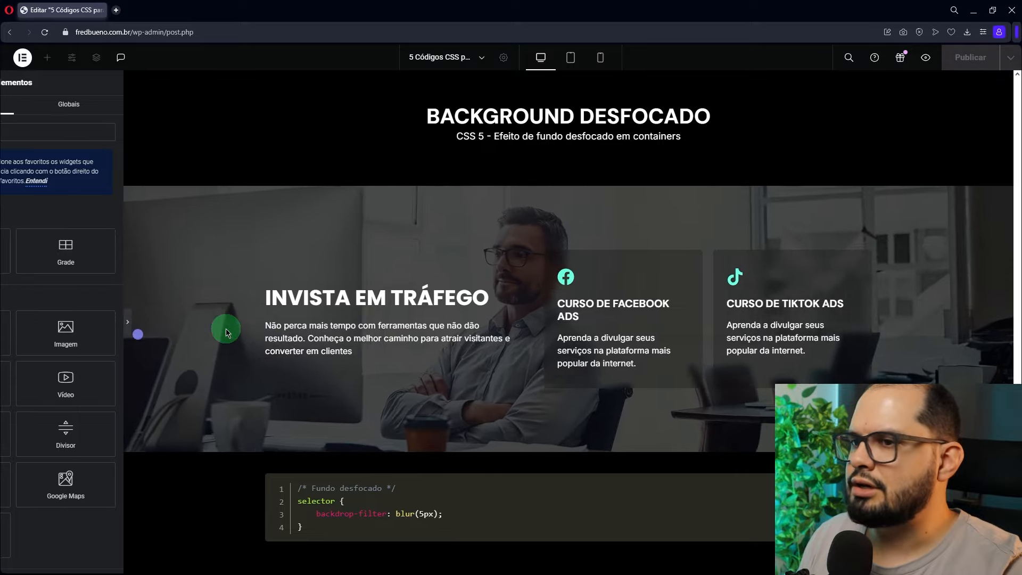